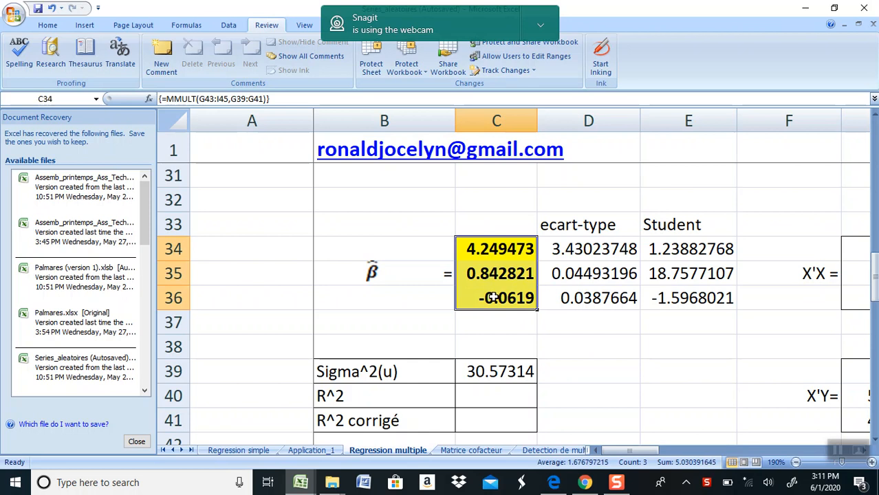
Step: Review the x1t, x2t and yt column headers at the start of the regression data
{"action": "left_click_drag", "start_coordinate": [875, 272], "coordinate": [875, 128]}
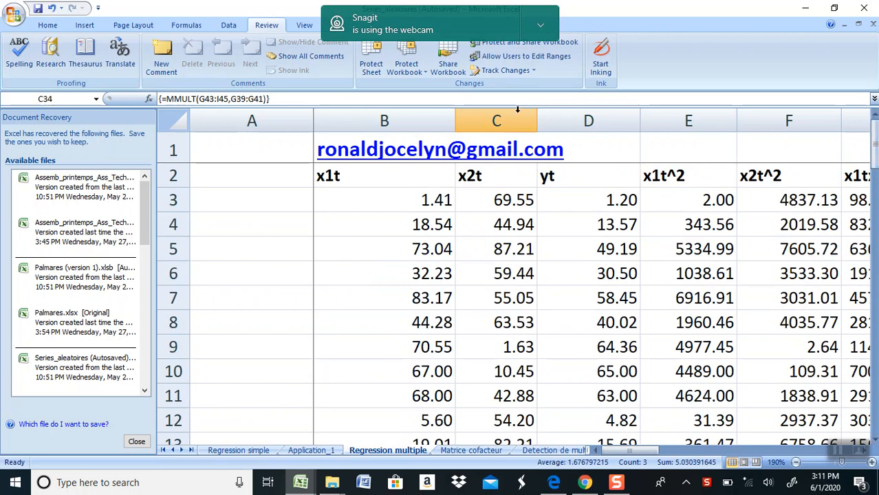
{"action": "left_click", "coordinate": [371, 167]}
{"action": "key", "text": "Left"}
{"action": "left_click", "coordinate": [370, 167]}
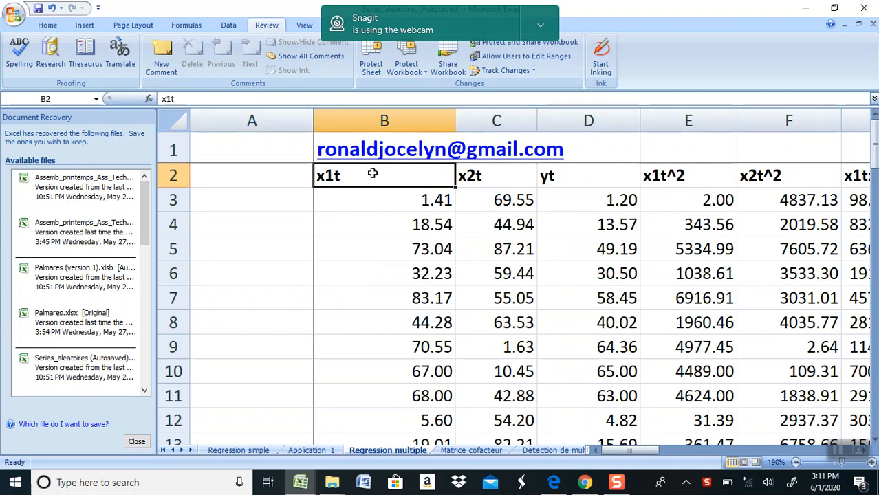
{"action": "left_click_drag", "start_coordinate": [448, 179], "coordinate": [550, 178]}
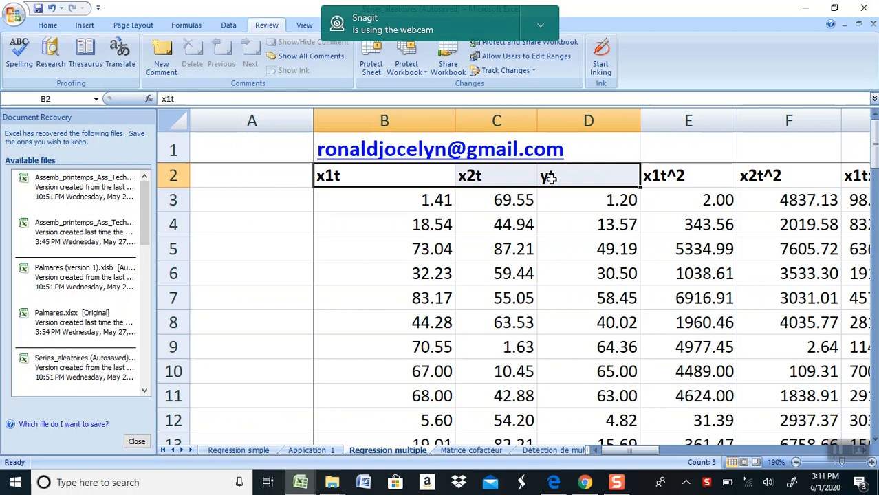
Step: Go down to the estimated beta coefficients and select C34:C36
{"action": "key", "text": "Down"}
{"action": "key", "text": "Down"}
{"action": "key", "text": "Down"}
{"action": "key", "text": "Down"}
{"action": "key", "text": "Down"}
{"action": "key", "text": "Down"}
{"action": "key", "text": "Down"}
{"action": "key", "text": "Down"}
{"action": "key", "text": "Down"}
{"action": "key", "text": "Down"}
{"action": "key", "text": "Down"}
{"action": "key", "text": "Down"}
{"action": "key", "text": "Down"}
{"action": "key", "text": "Down"}
{"action": "key", "text": "Down"}
{"action": "key", "text": "Down"}
{"action": "key", "text": "Down"}
{"action": "key", "text": "Down"}
{"action": "key", "text": "Down"}
{"action": "key", "text": "Down"}
{"action": "key", "text": "Up"}
{"action": "key", "text": "Up"}
{"action": "key", "text": "Up"}
{"action": "key", "text": "Up"}
{"action": "key", "text": "Up"}
{"action": "key", "text": "Up"}
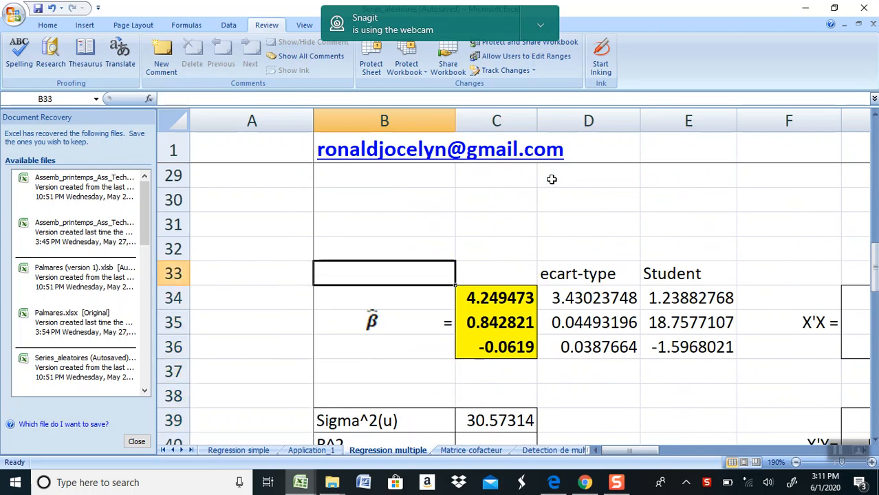
{"action": "key", "text": "Right"}
{"action": "key", "text": "Down"}
{"action": "key", "text": "shift+Down"}
{"action": "key", "text": "shift+Down"}
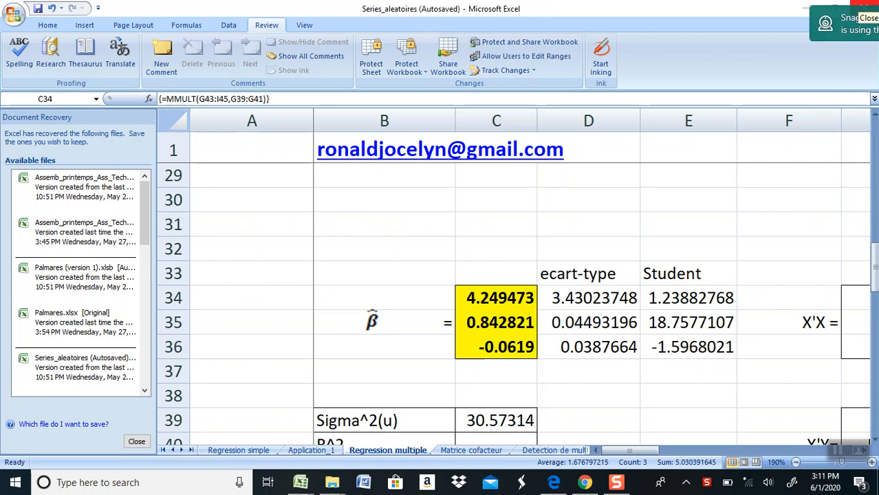
Step: Check whether the Data Analysis command is available among the data tools
{"action": "left_click", "coordinate": [230, 28]}
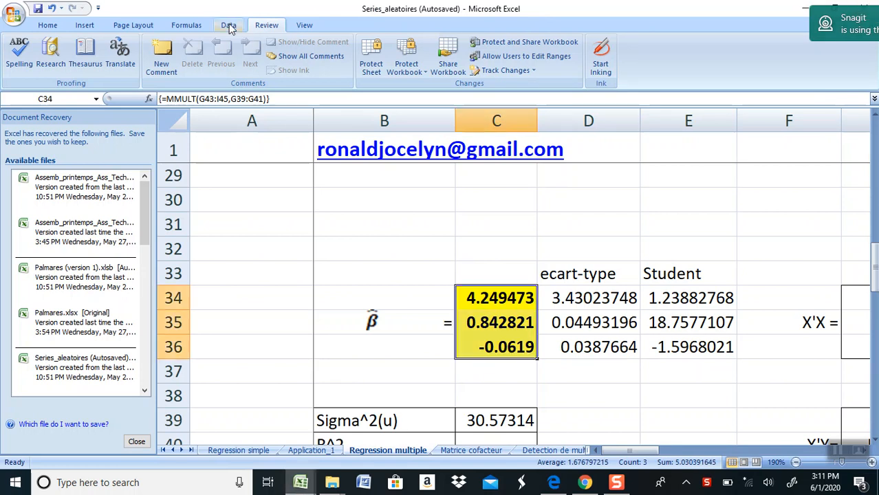
{"action": "left_click", "coordinate": [230, 26]}
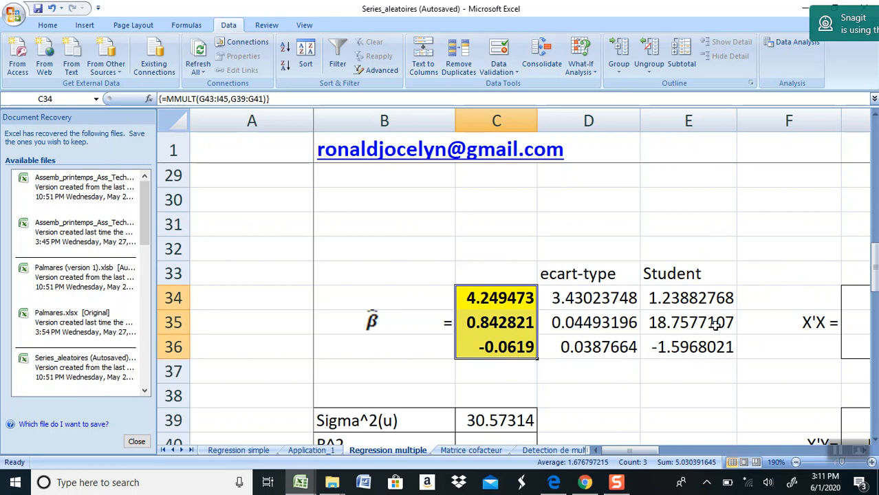
{"action": "left_click", "coordinate": [658, 223]}
{"action": "key", "text": "Up"}
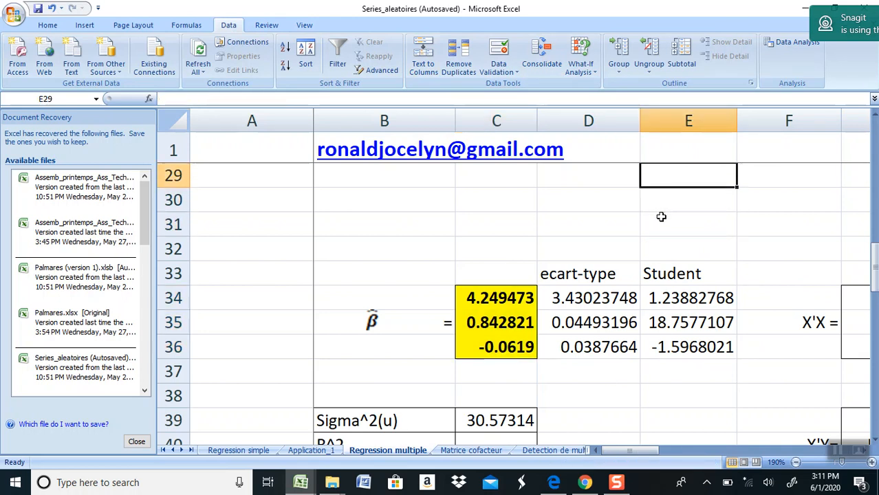
{"action": "key", "text": "Up"}
{"action": "key", "text": "Right"}
{"action": "key", "text": "Right"}
{"action": "key", "text": "Right"}
{"action": "key", "text": "Right"}
{"action": "key", "text": "Right"}
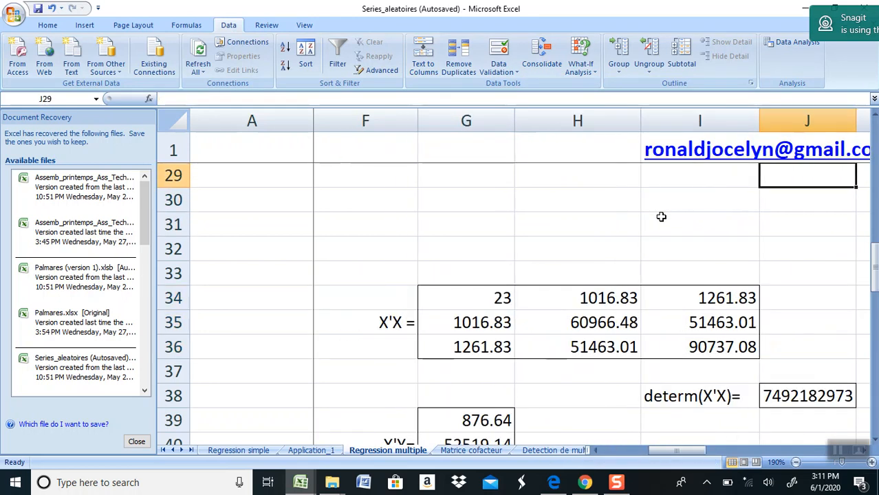
{"action": "key", "text": "Left"}
{"action": "key", "text": "Left"}
{"action": "key", "text": "Home"}
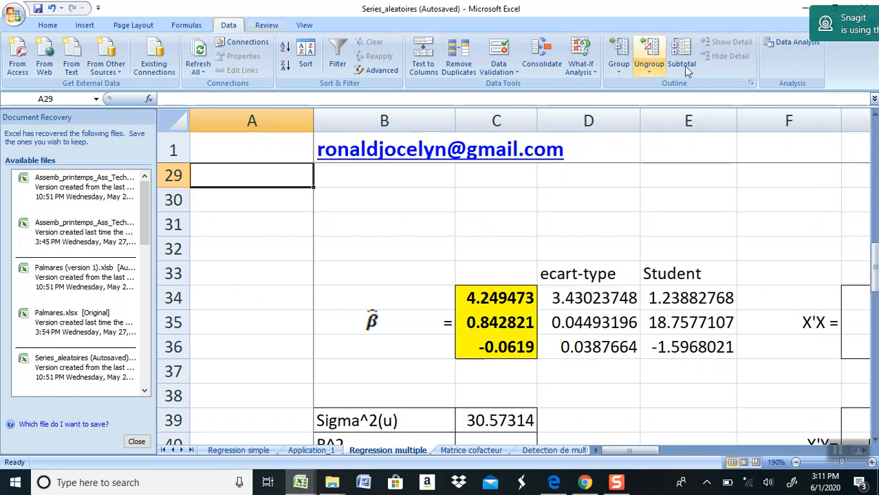
{"action": "left_click_drag", "start_coordinate": [857, 17], "coordinate": [878, 494]}
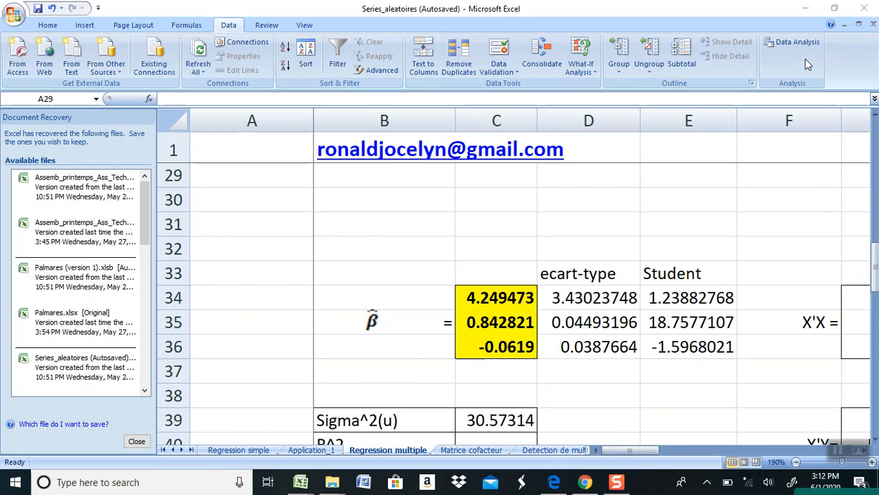
Step: Disable the Analysis ToolPak add-in and check the data tools without it
{"action": "left_click", "coordinate": [14, 15]}
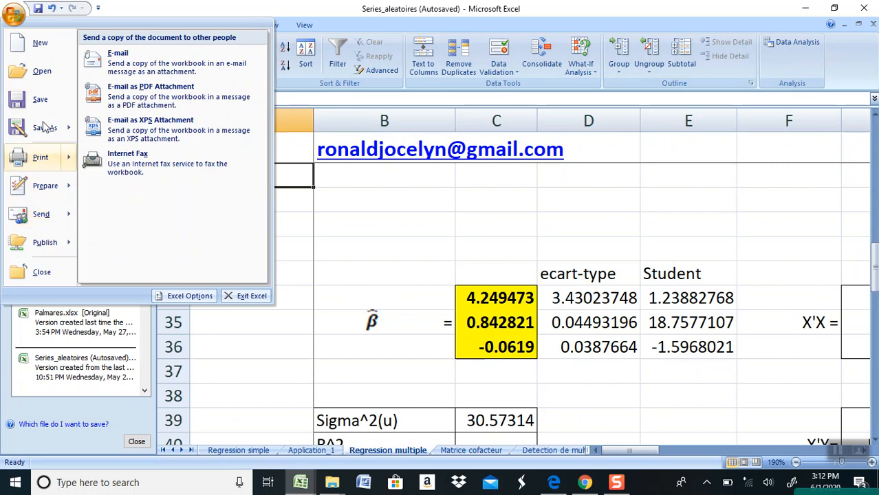
{"action": "left_click", "coordinate": [12, 16]}
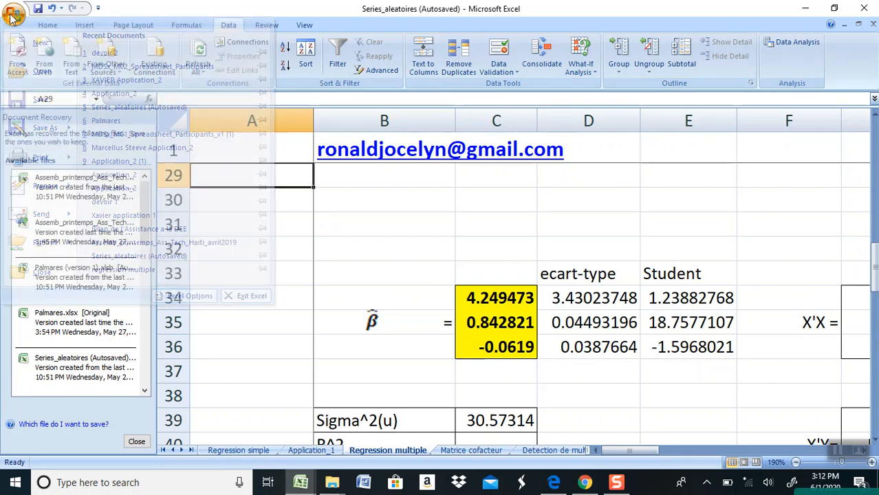
{"action": "left_click", "coordinate": [13, 15]}
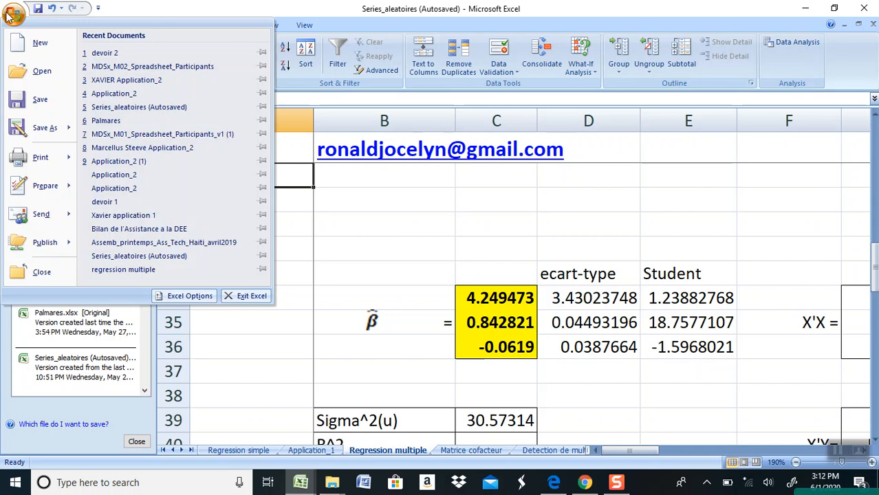
{"action": "left_click", "coordinate": [186, 296]}
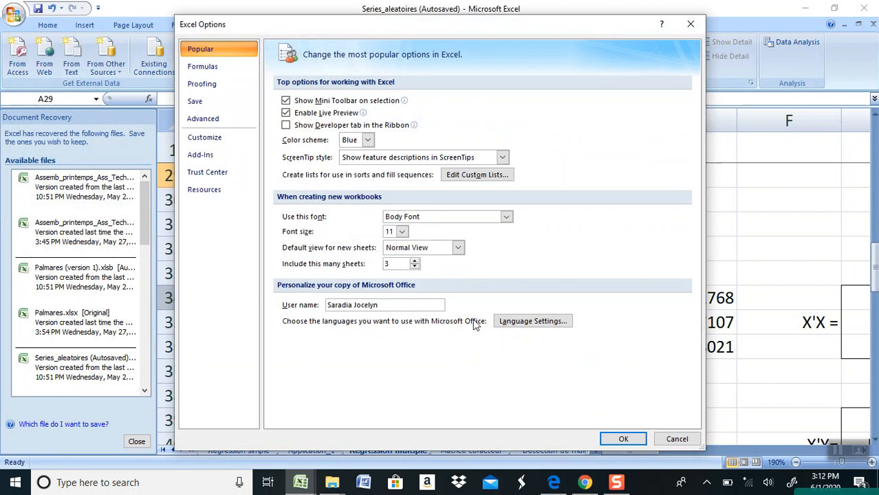
{"action": "left_click", "coordinate": [214, 157]}
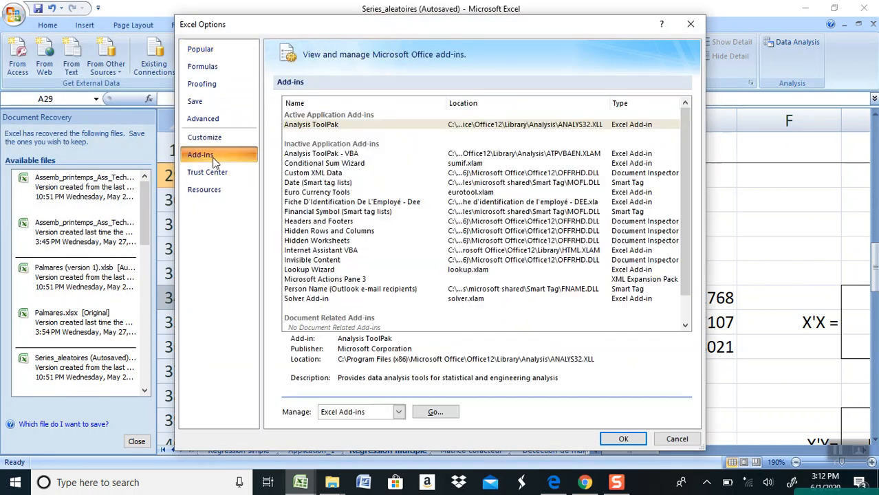
{"action": "left_click", "coordinate": [333, 126]}
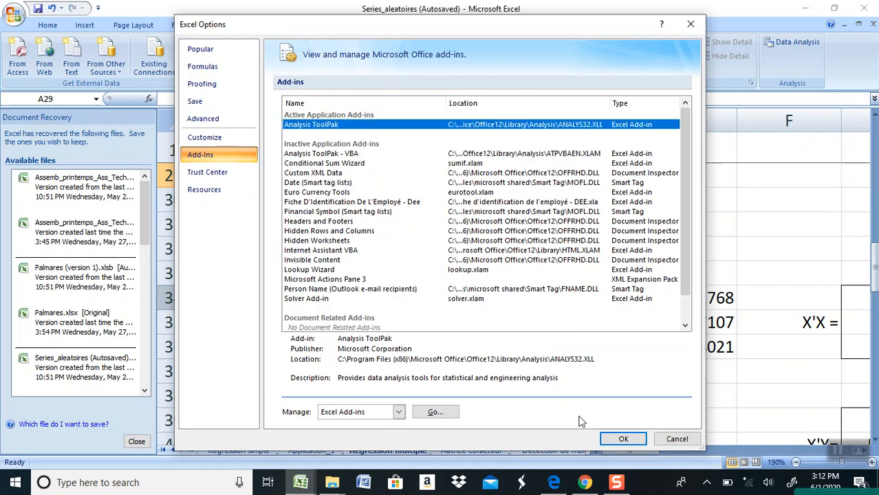
{"action": "left_click", "coordinate": [433, 413]}
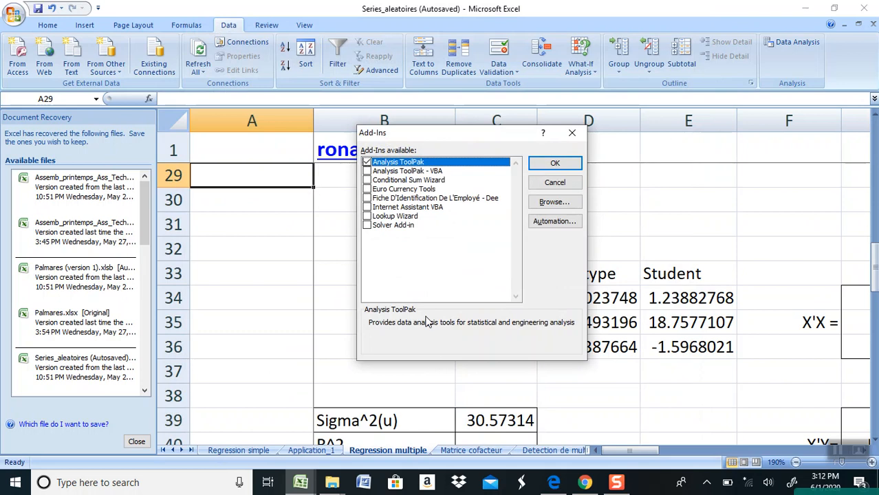
{"action": "left_click", "coordinate": [508, 161]}
{"action": "left_click", "coordinate": [554, 163]}
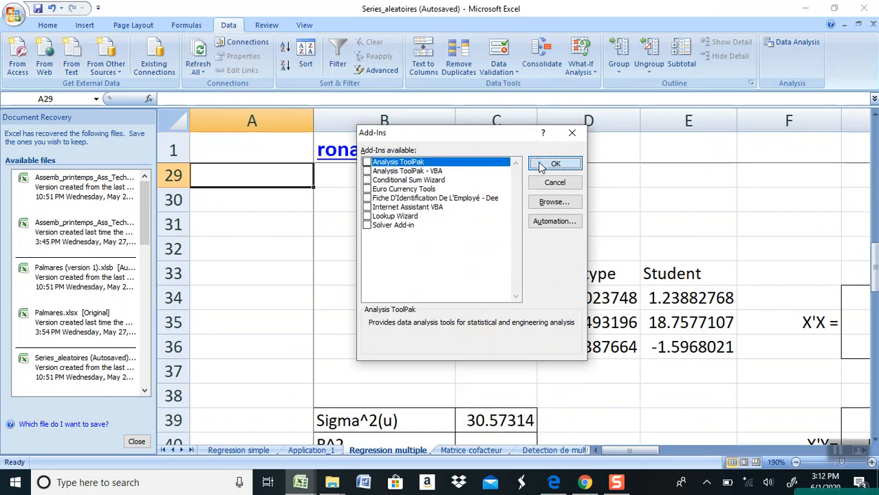
{"action": "left_click", "coordinate": [542, 159]}
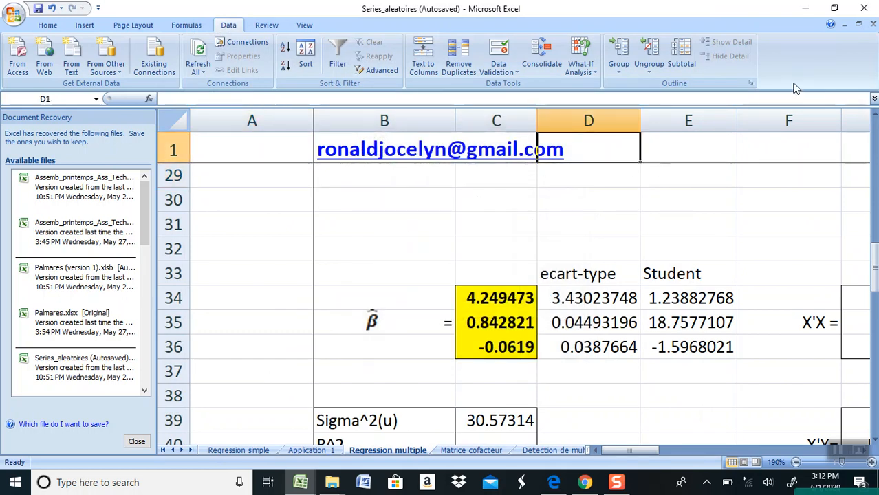
{"action": "left_click", "coordinate": [198, 26]}
{"action": "left_click", "coordinate": [224, 26]}
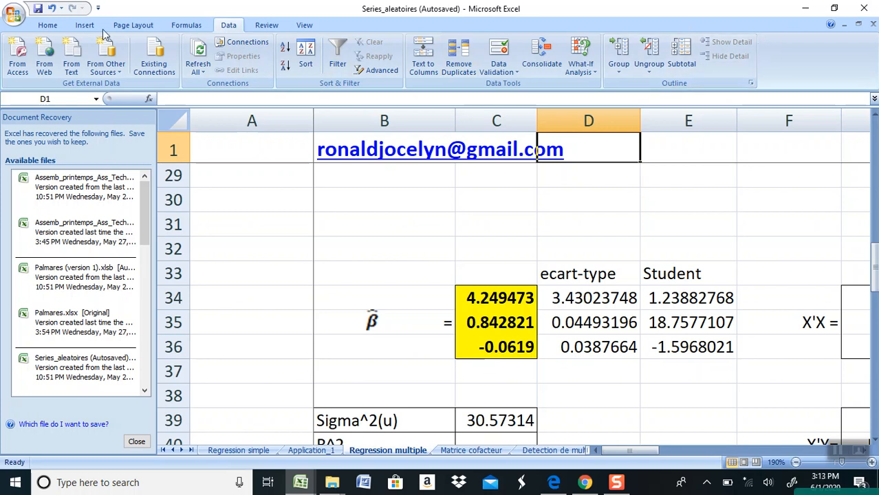
Step: Enable the Analysis ToolPak add-in through the Excel add-ins manager
{"action": "left_click", "coordinate": [13, 17]}
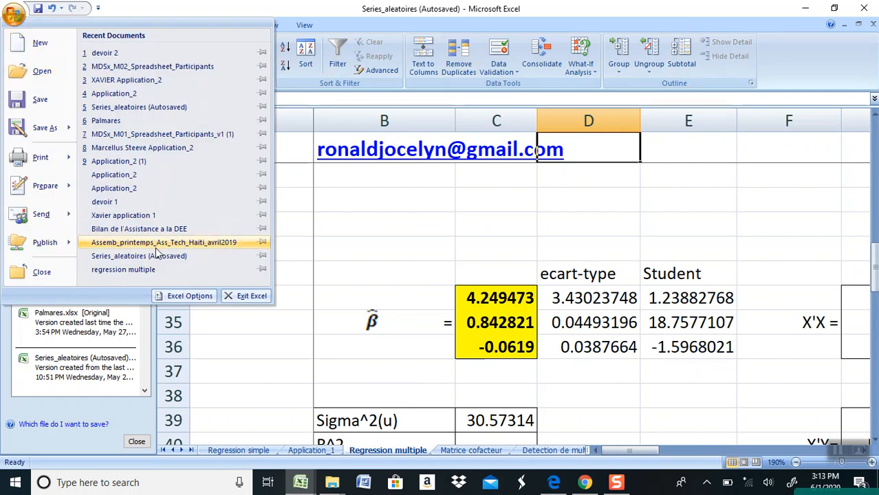
{"action": "left_click", "coordinate": [187, 296]}
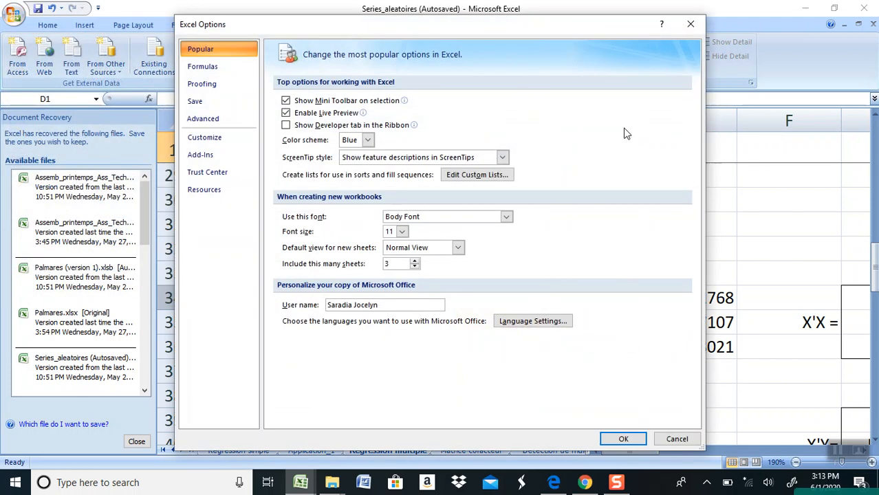
{"action": "left_click", "coordinate": [200, 154]}
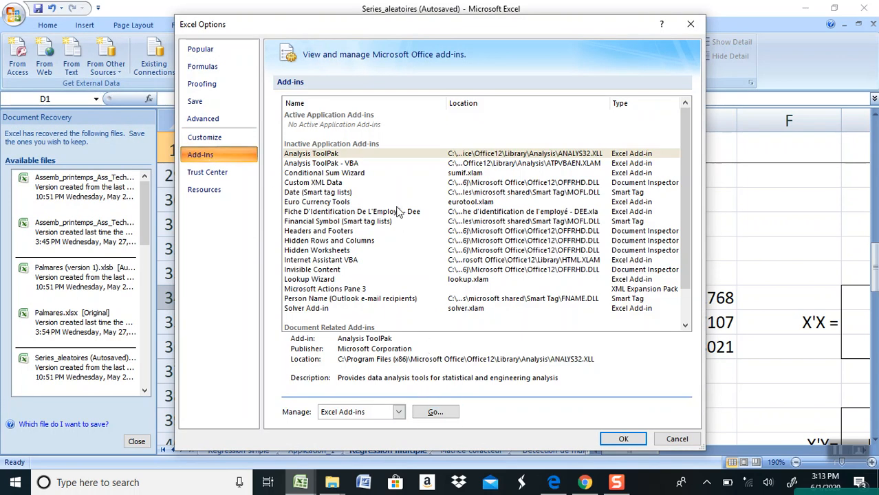
{"action": "left_click", "coordinate": [321, 156]}
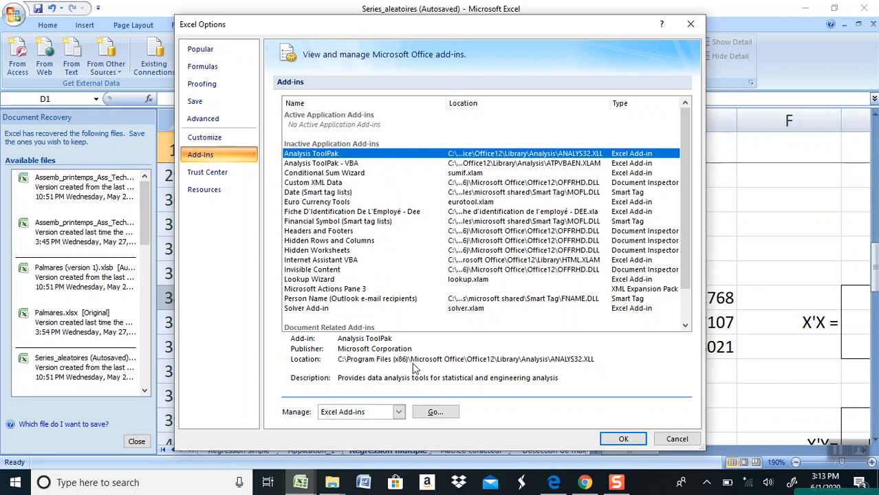
{"action": "left_click", "coordinate": [434, 413]}
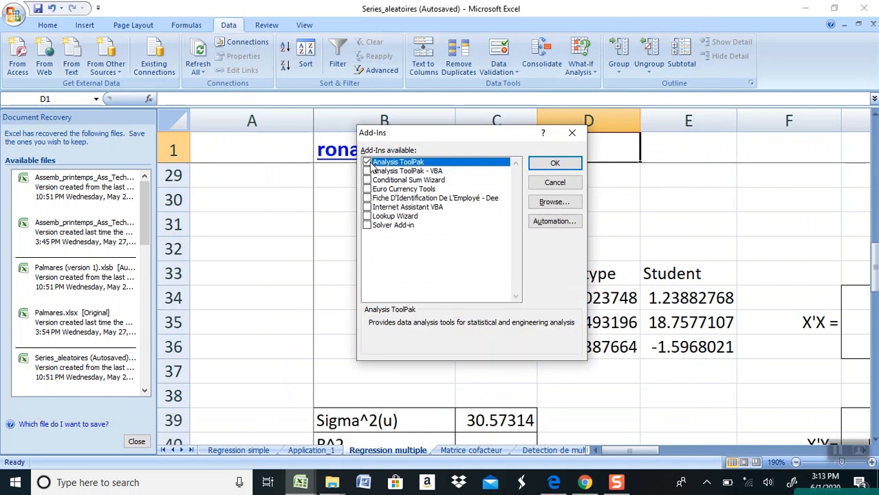
{"action": "left_click", "coordinate": [559, 165]}
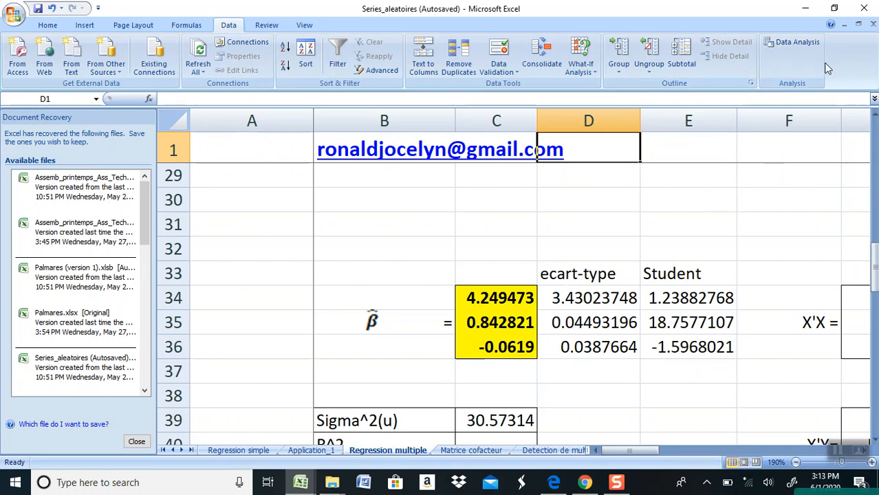
Step: Start the Regression analysis tool and move its dialog clear of the worksheet data
{"action": "left_click", "coordinate": [796, 50]}
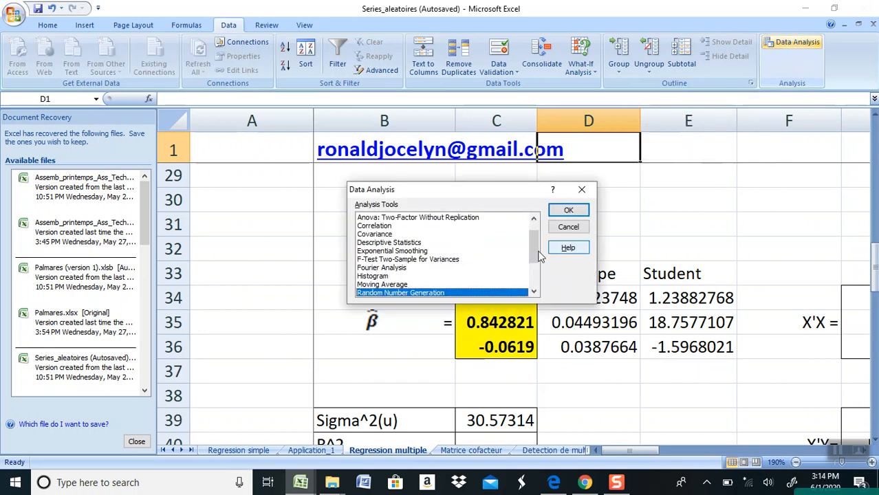
{"action": "left_click_drag", "start_coordinate": [540, 257], "coordinate": [538, 269]}
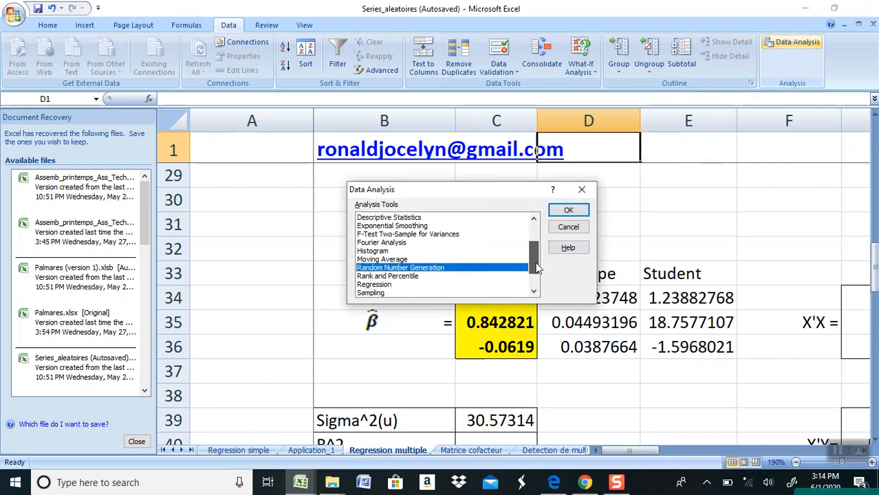
{"action": "left_click", "coordinate": [384, 286]}
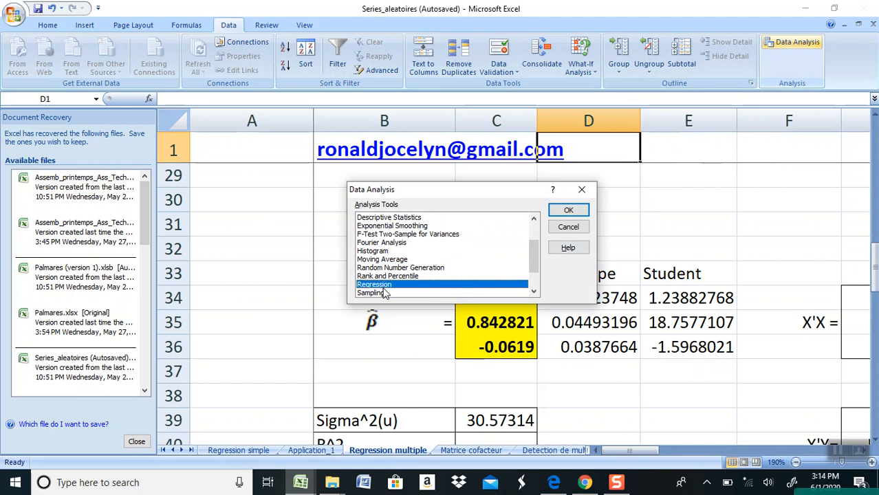
{"action": "left_click", "coordinate": [561, 214]}
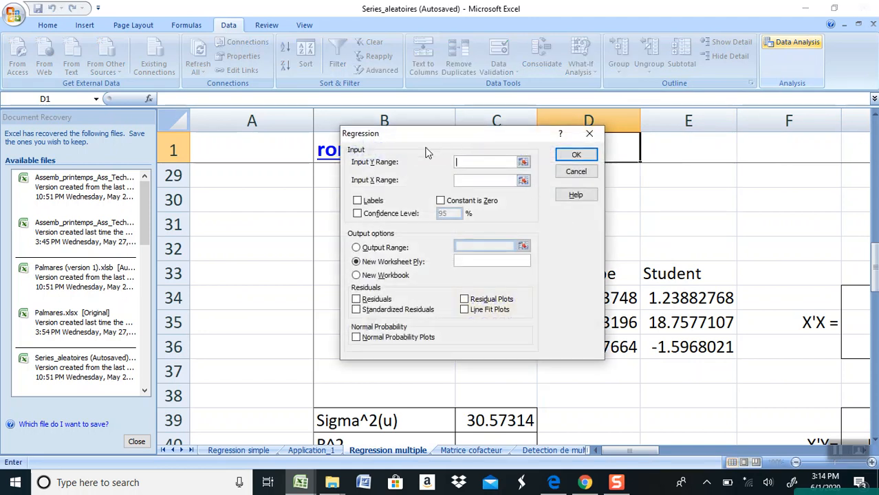
{"action": "left_click_drag", "start_coordinate": [423, 138], "coordinate": [604, 136]}
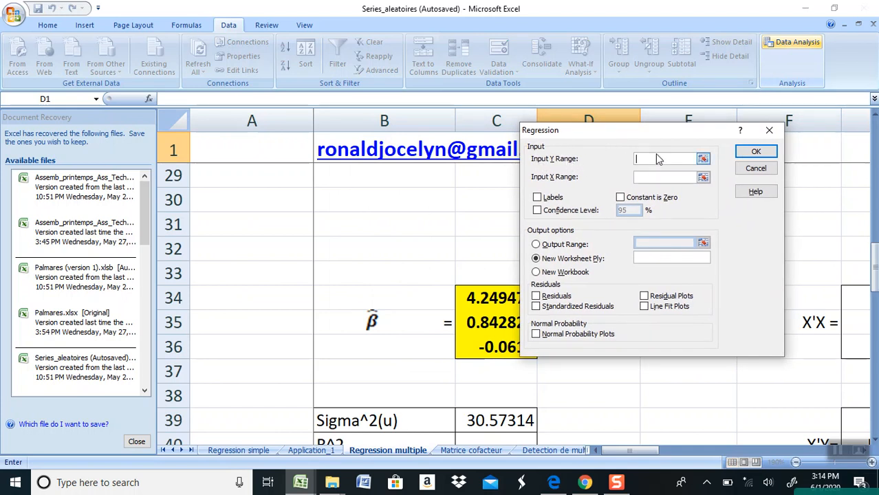
Step: Set the regression's Input Y Range to the yt values in $D$3:$D$25
{"action": "left_click", "coordinate": [703, 159]}
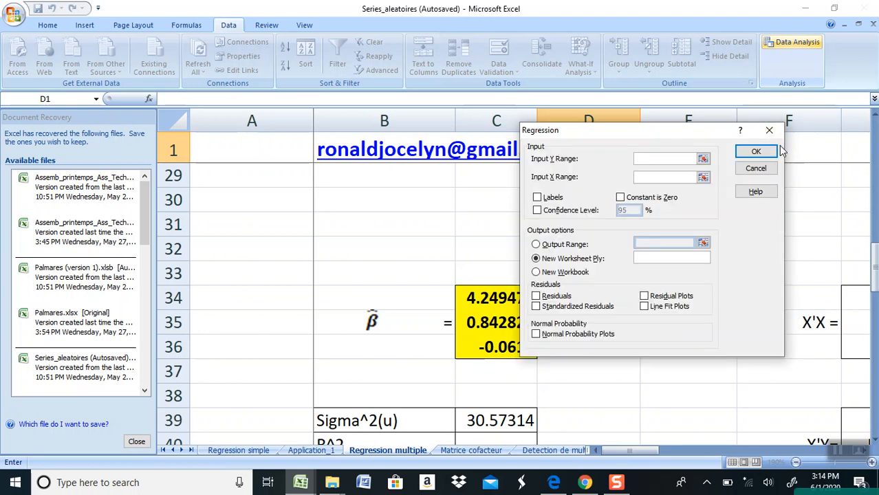
{"action": "left_click", "coordinate": [703, 159]}
{"action": "left_click", "coordinate": [362, 211]}
{"action": "key", "text": "Left"}
{"action": "key", "text": "Right"}
{"action": "key", "text": "Up"}
{"action": "key", "text": "Up"}
{"action": "key", "text": "Up"}
{"action": "key", "text": "Up"}
{"action": "key", "text": "Up"}
{"action": "key", "text": "Up"}
{"action": "key", "text": "Up"}
{"action": "key", "text": "Up"}
{"action": "key", "text": "Up"}
{"action": "key", "text": "Up"}
{"action": "key", "text": "Up"}
{"action": "key", "text": "Up"}
{"action": "key", "text": "Up"}
{"action": "key", "text": "Up"}
{"action": "key", "text": "Up"}
{"action": "key", "text": "Up"}
{"action": "key", "text": "Up"}
{"action": "key", "text": "Up"}
{"action": "key", "text": "Up"}
{"action": "key", "text": "Up"}
{"action": "key", "text": "Up"}
{"action": "key", "text": "Up"}
{"action": "key", "text": "Up"}
{"action": "key", "text": "Up"}
{"action": "key", "text": "Up"}
{"action": "key", "text": "Right"}
{"action": "key", "text": "Right"}
{"action": "key", "text": "shift+Down"}
{"action": "key", "text": "shift+Down"}
{"action": "key", "text": "shift+Down"}
{"action": "key", "text": "shift+Down"}
{"action": "key", "text": "shift+Down"}
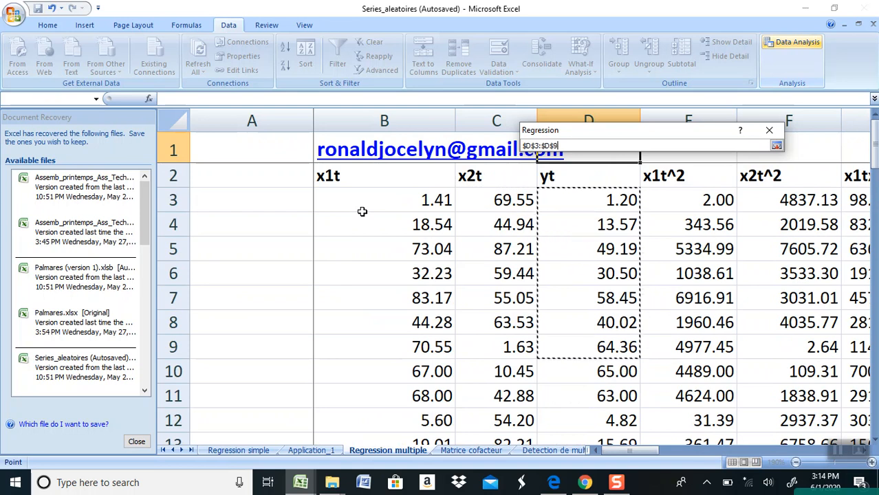
{"action": "key", "text": "shift+Down"}
{"action": "key", "text": "shift+Down"}
{"action": "key", "text": "shift+Down"}
{"action": "key", "text": "shift+Down"}
{"action": "key", "text": "shift+Down"}
{"action": "key", "text": "shift+Down"}
{"action": "key", "text": "shift+Down"}
{"action": "key", "text": "shift+Down"}
{"action": "key", "text": "shift+Down"}
{"action": "key", "text": "shift+Down"}
{"action": "key", "text": "shift+Down"}
{"action": "key", "text": "shift+Down"}
{"action": "key", "text": "shift+Down"}
{"action": "key", "text": "shift+Down"}
{"action": "key", "text": "shift+Down"}
{"action": "key", "text": "shift+Down"}
{"action": "key", "text": "shift+Down"}
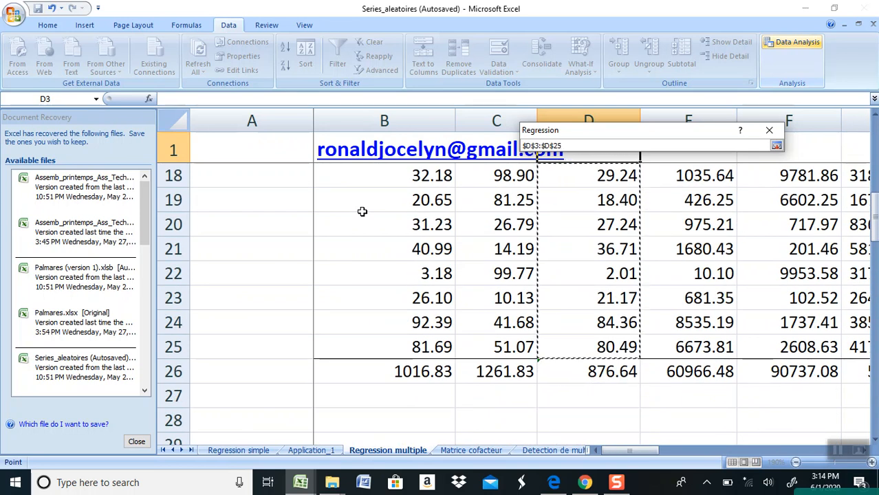
Step: Set the regression's Input Y Range to $D$2:$D$25 so that it includes the yt header
{"action": "key", "text": "Up"}
{"action": "key", "text": "Up"}
{"action": "key", "text": "Down"}
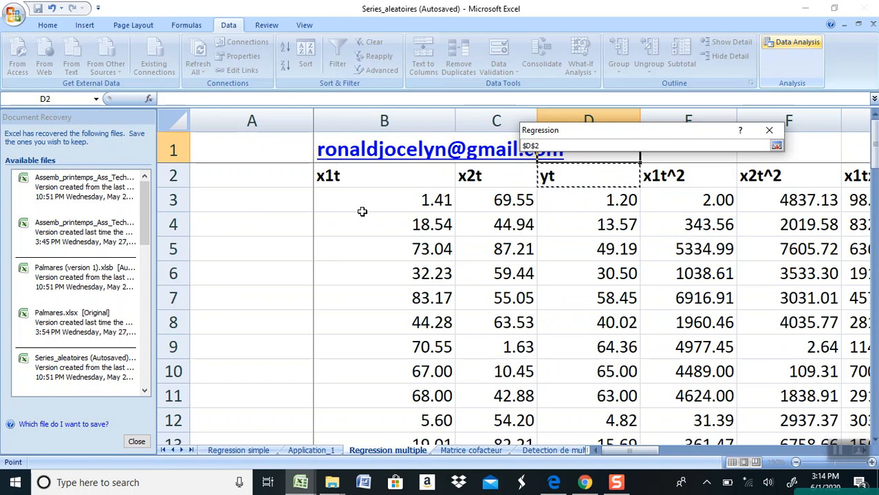
{"action": "key", "text": "shift+Down"}
{"action": "key", "text": "shift+Down"}
{"action": "key", "text": "shift+Down"}
{"action": "key", "text": "shift+Down"}
{"action": "key", "text": "shift+Down"}
{"action": "key", "text": "shift+Down"}
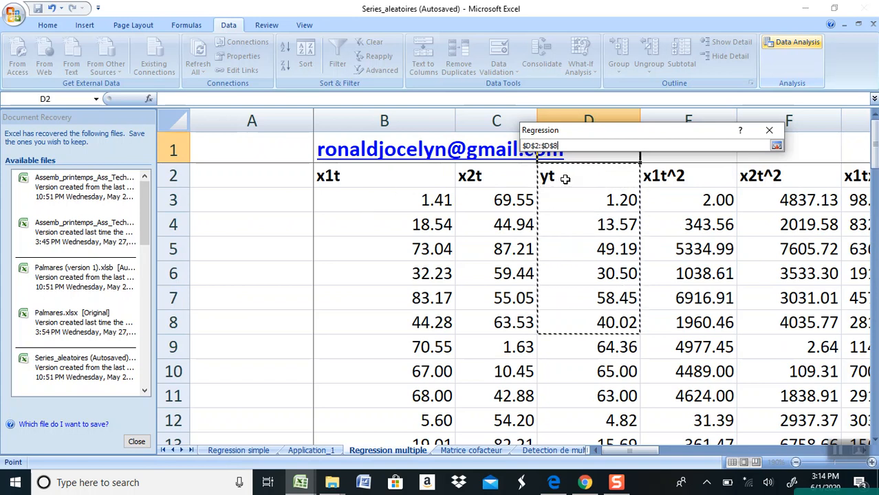
{"action": "key", "text": "shift+Down"}
{"action": "key", "text": "shift+Down"}
{"action": "key", "text": "shift+Down"}
{"action": "key", "text": "shift+Down"}
{"action": "key", "text": "shift+Down"}
{"action": "key", "text": "shift+Down"}
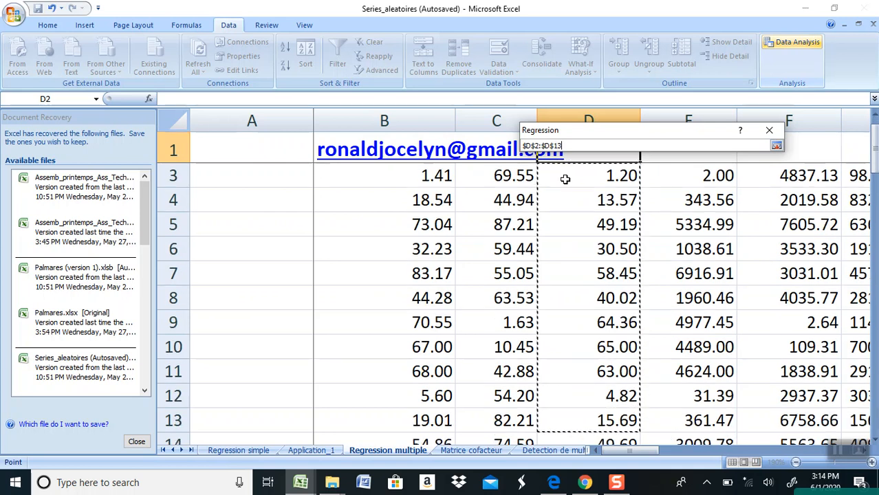
{"action": "key", "text": "shift+Down"}
{"action": "key", "text": "shift+Down"}
{"action": "key", "text": "shift+Down"}
{"action": "key", "text": "shift+Down"}
{"action": "key", "text": "shift+Down"}
{"action": "key", "text": "shift+Down"}
{"action": "key", "text": "shift+Down"}
{"action": "key", "text": "shift+Down"}
{"action": "key", "text": "shift+Down"}
{"action": "key", "text": "shift+Down"}
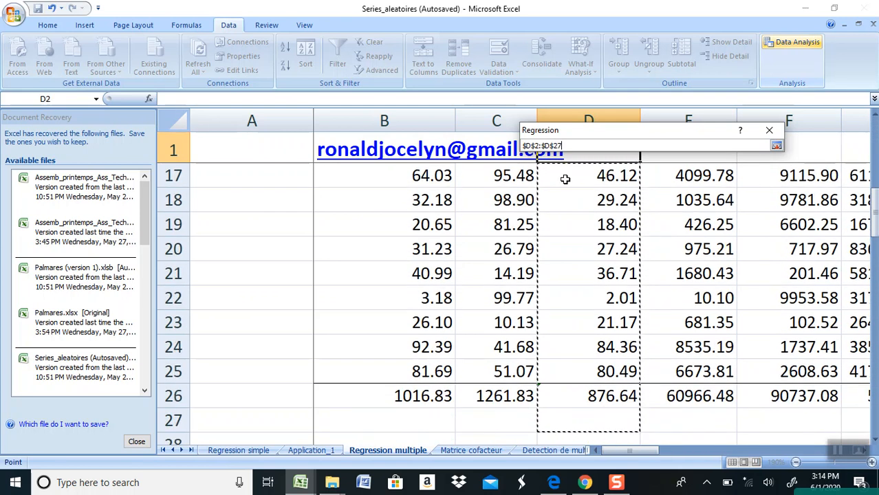
{"action": "key", "text": "shift+Down"}
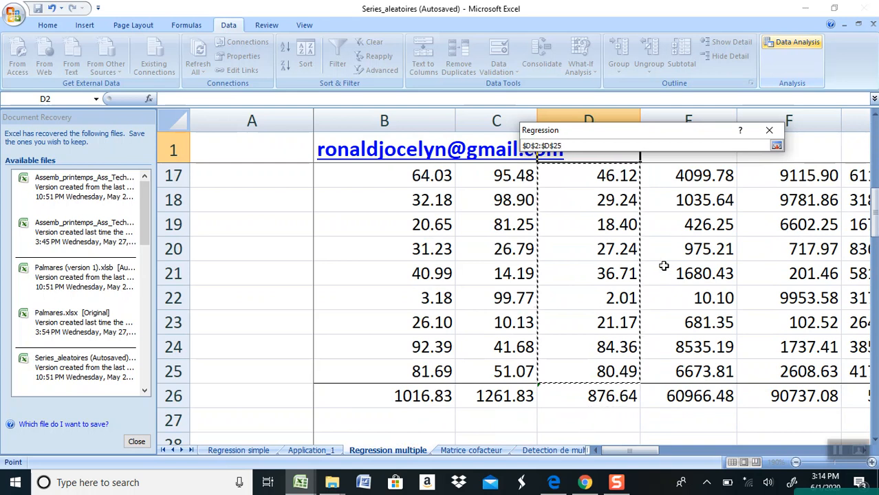
{"action": "left_click", "coordinate": [777, 146]}
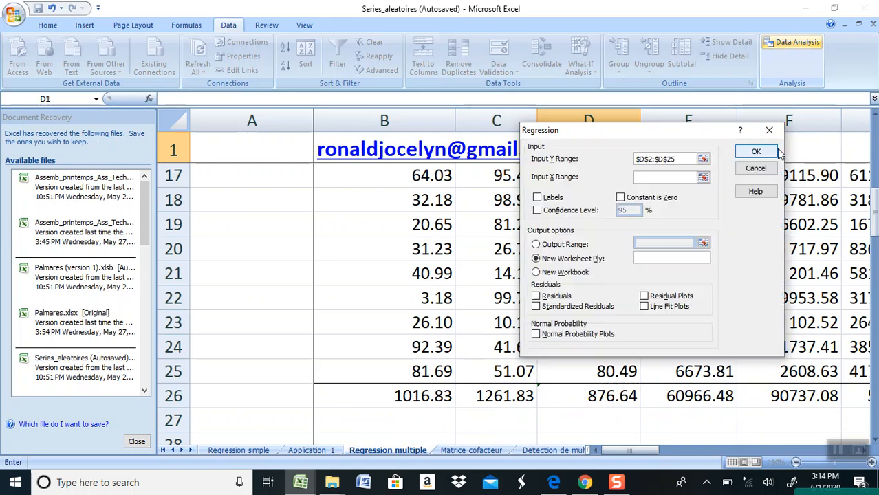
Step: Set the regression's Input X Range to $B$2:$C$25, covering the x1t and x2t columns with their headers
{"action": "left_click", "coordinate": [703, 179]}
{"action": "left_click", "coordinate": [420, 373]}
{"action": "key", "text": "Up"}
{"action": "key", "text": "Up"}
{"action": "key", "text": "Up"}
{"action": "key", "text": "Up"}
{"action": "key", "text": "Up"}
{"action": "key", "text": "Up"}
{"action": "key", "text": "Up"}
{"action": "key", "text": "Up"}
{"action": "key", "text": "Up"}
{"action": "key", "text": "Up"}
{"action": "key", "text": "Up"}
{"action": "key", "text": "Up"}
{"action": "key", "text": "Up"}
{"action": "key", "text": "Up"}
{"action": "key", "text": "Up"}
{"action": "key", "text": "Up"}
{"action": "key", "text": "Up"}
{"action": "key", "text": "Up"}
{"action": "key", "text": "Up"}
{"action": "key", "text": "Up"}
{"action": "key", "text": "Down"}
{"action": "key", "text": "shift+Right"}
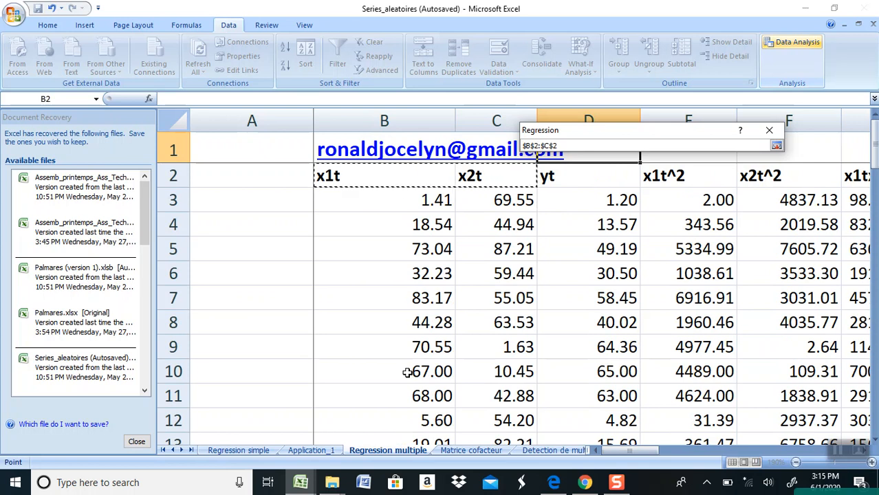
{"action": "key", "text": "shift+Down"}
{"action": "key", "text": "shift+Down"}
{"action": "key", "text": "shift+Down"}
{"action": "key", "text": "shift+Down"}
{"action": "key", "text": "shift+Down"}
{"action": "key", "text": "shift+Down"}
{"action": "key", "text": "shift+Down"}
{"action": "key", "text": "shift+Down"}
{"action": "key", "text": "shift+Down"}
{"action": "key", "text": "shift+Down"}
{"action": "key", "text": "shift+Down"}
{"action": "key", "text": "shift+Down"}
{"action": "key", "text": "shift+Down"}
{"action": "key", "text": "shift+Down"}
{"action": "key", "text": "shift+Down"}
{"action": "key", "text": "shift+Down"}
{"action": "key", "text": "shift+Down"}
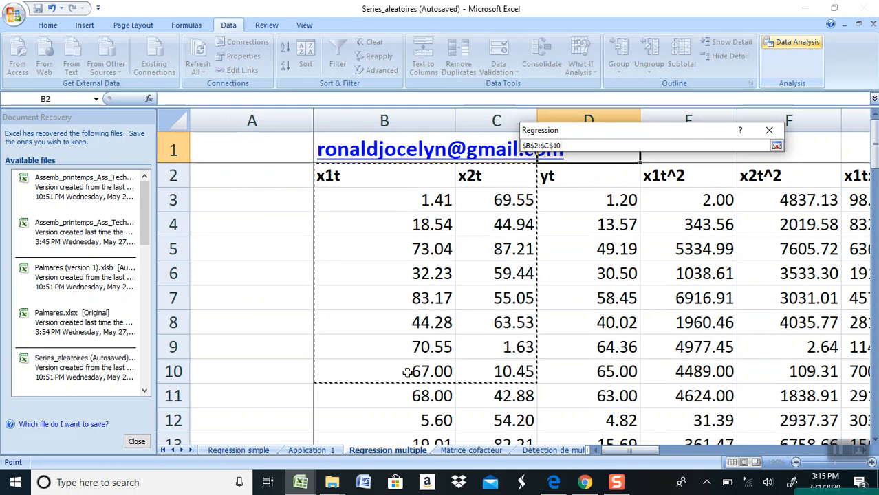
{"action": "key", "text": "shift+Down"}
{"action": "key", "text": "shift+Down"}
{"action": "key", "text": "shift+Down"}
{"action": "key", "text": "shift+Down"}
{"action": "key", "text": "shift+Down"}
{"action": "key", "text": "shift+Down"}
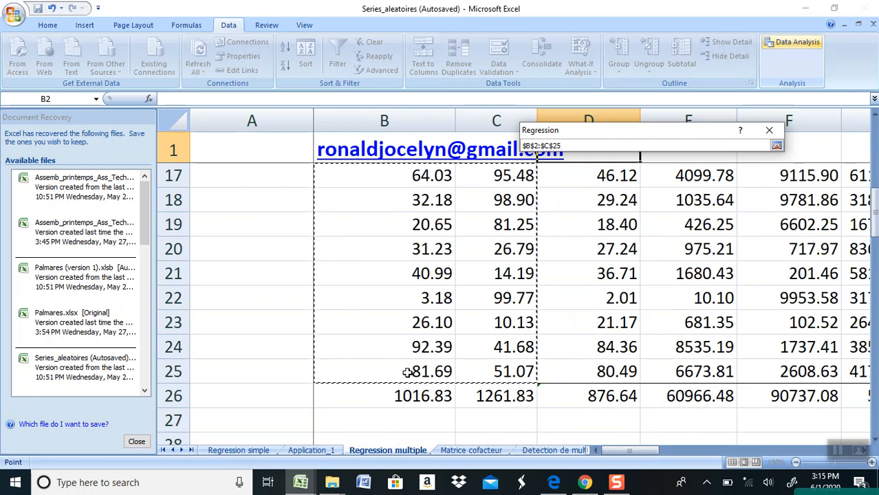
{"action": "mouse_move", "coordinate": [407, 373]}
{"action": "left_mouse_down"}
{"action": "mouse_move", "coordinate": [779, 271]}
{"action": "mouse_move", "coordinate": [810, 187]}
{"action": "mouse_move", "coordinate": [543, 310]}
{"action": "mouse_move", "coordinate": [387, 350]}
{"action": "mouse_move", "coordinate": [393, 371]}
{"action": "left_mouse_up"}
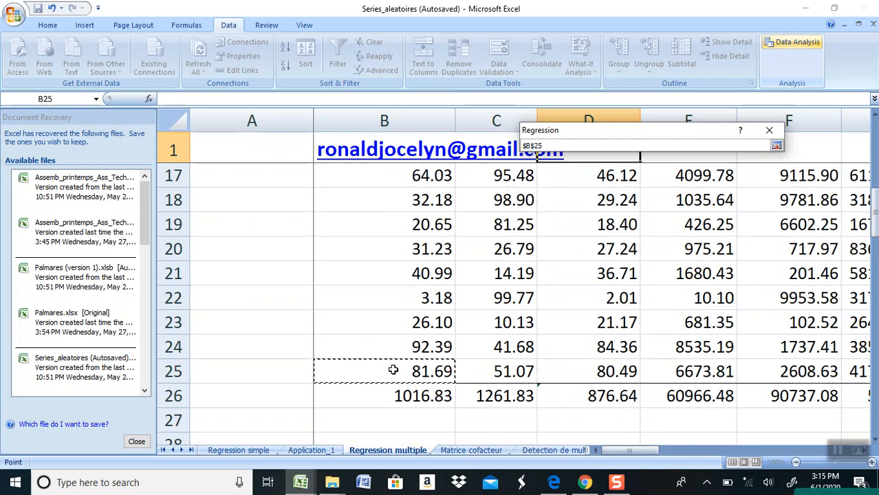
{"action": "key", "text": "shift+Up"}
{"action": "key", "text": "shift+Up"}
{"action": "key", "text": "shift+Right"}
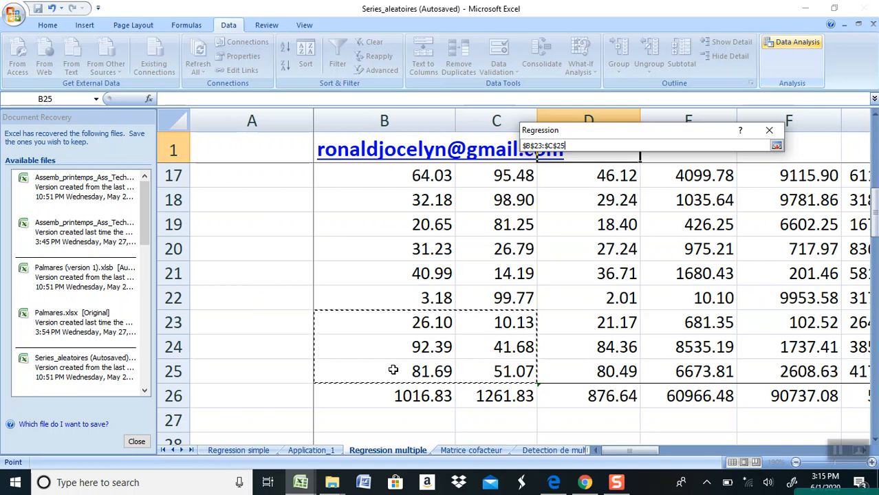
{"action": "key", "text": "ctrl+shift+Up"}
{"action": "key", "text": "shift+Down"}
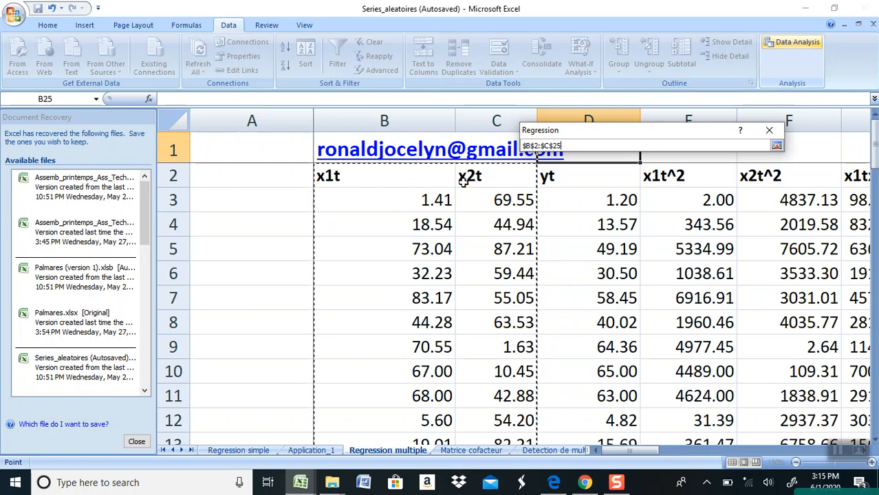
{"action": "left_click", "coordinate": [777, 145]}
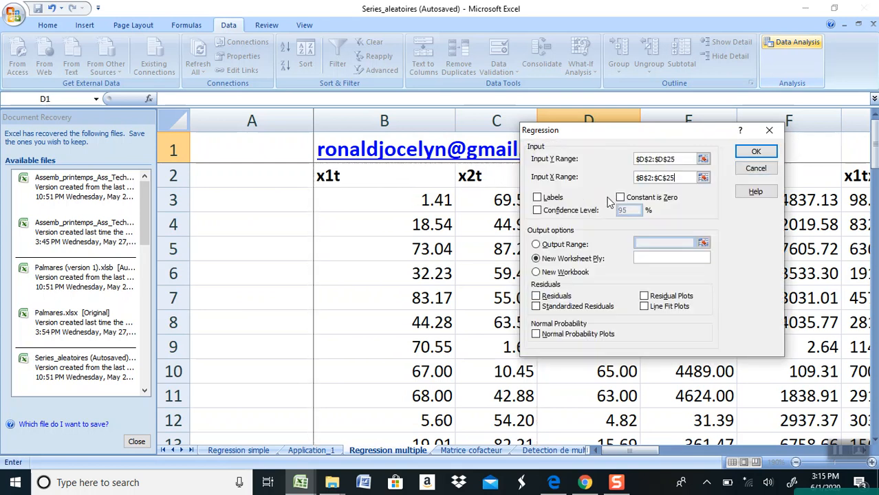
Step: Enable the Labels option for the regression and leave Constant is Zero off
{"action": "left_click", "coordinate": [538, 199]}
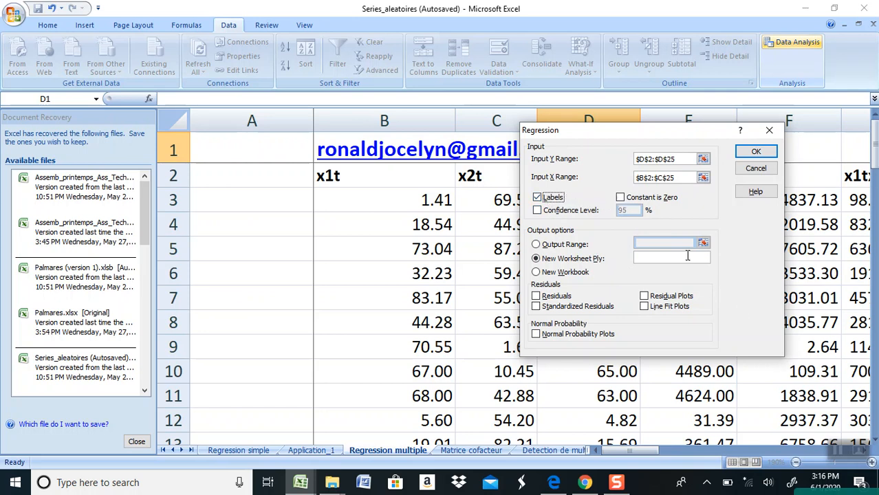
{"action": "left_click", "coordinate": [621, 199]}
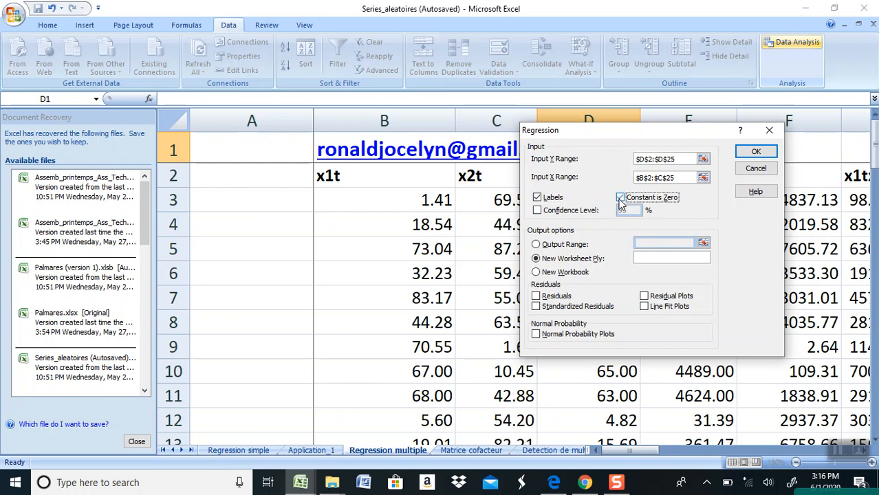
{"action": "left_click", "coordinate": [620, 200]}
Step: Set the regression's Output Range to the empty cell $X$33 on the current sheet and run the analysis
{"action": "left_click", "coordinate": [537, 245]}
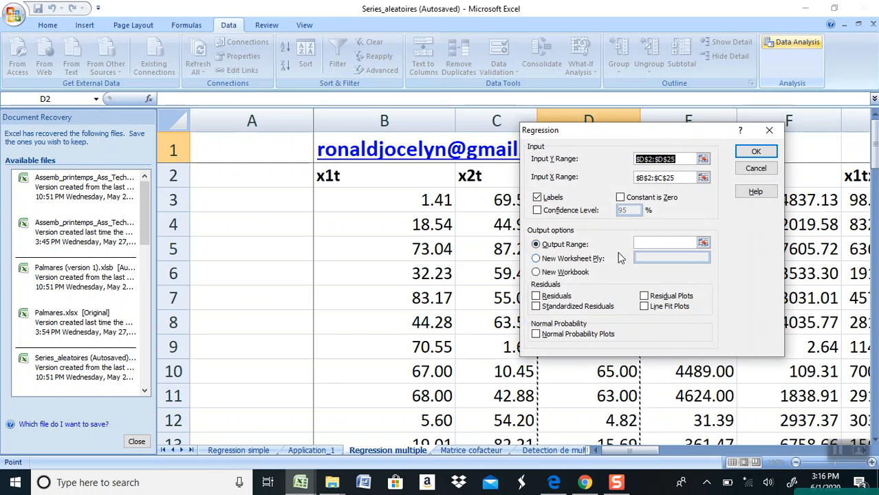
{"action": "left_click", "coordinate": [663, 244]}
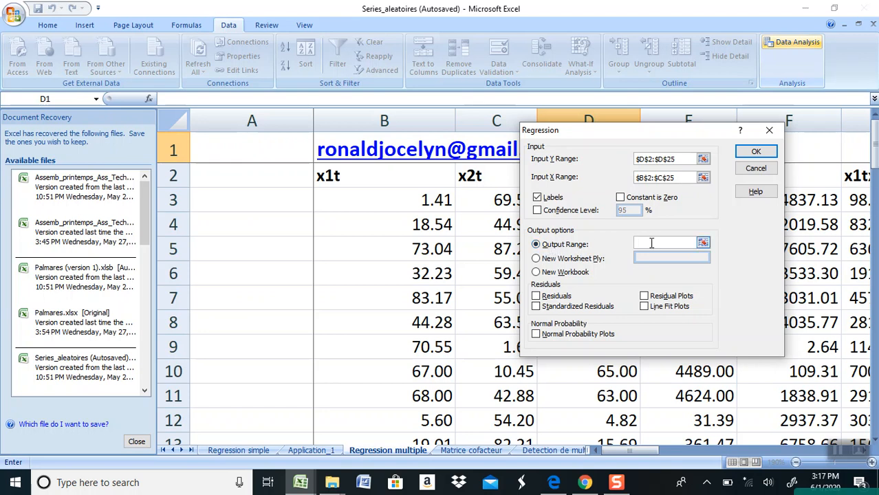
{"action": "left_click", "coordinate": [800, 413]}
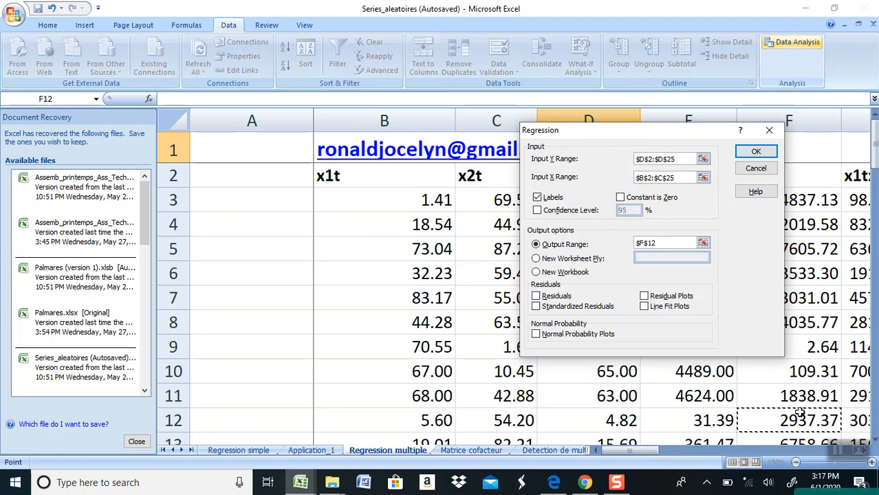
{"action": "scroll", "coordinate": [800, 413], "scroll_direction": "down", "scroll_amount": 1}
{"action": "left_click", "coordinate": [800, 413]}
{"action": "key", "text": "Down"}
{"action": "key", "text": "Down"}
{"action": "key", "text": "Down"}
{"action": "key", "text": "Down"}
{"action": "key", "text": "Down"}
{"action": "key", "text": "Down"}
{"action": "key", "text": "Down"}
{"action": "key", "text": "Down"}
{"action": "key", "text": "Down"}
{"action": "key", "text": "Down"}
{"action": "key", "text": "Down"}
{"action": "key", "text": "Down"}
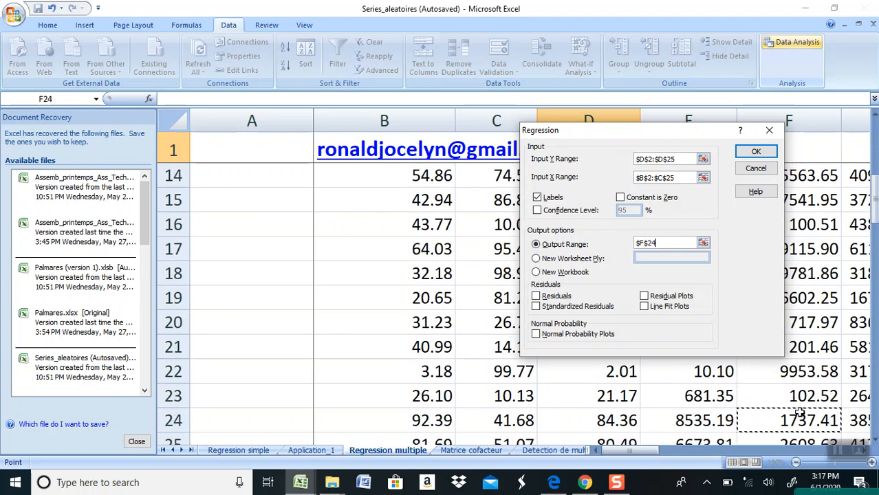
{"action": "key", "text": "Down"}
{"action": "key", "text": "Down"}
{"action": "key", "text": "Left"}
{"action": "key", "text": "Left"}
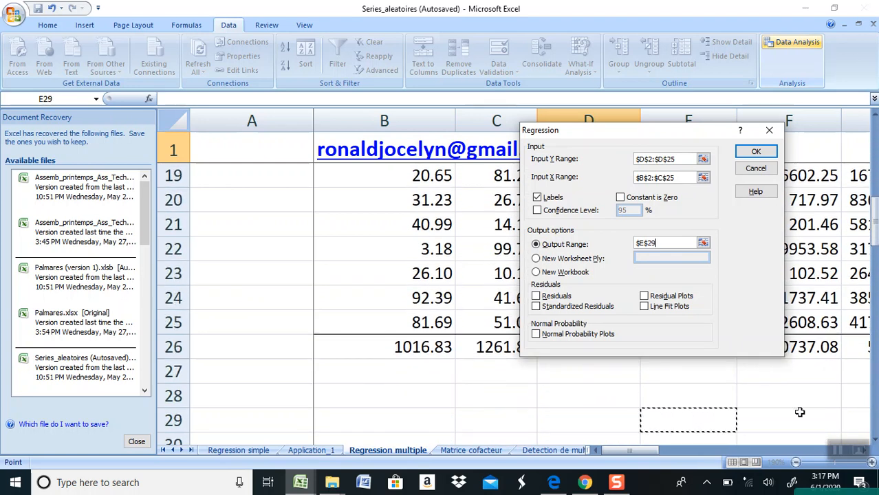
{"action": "key", "text": "Left"}
{"action": "key", "text": "Left"}
{"action": "key", "text": "Left"}
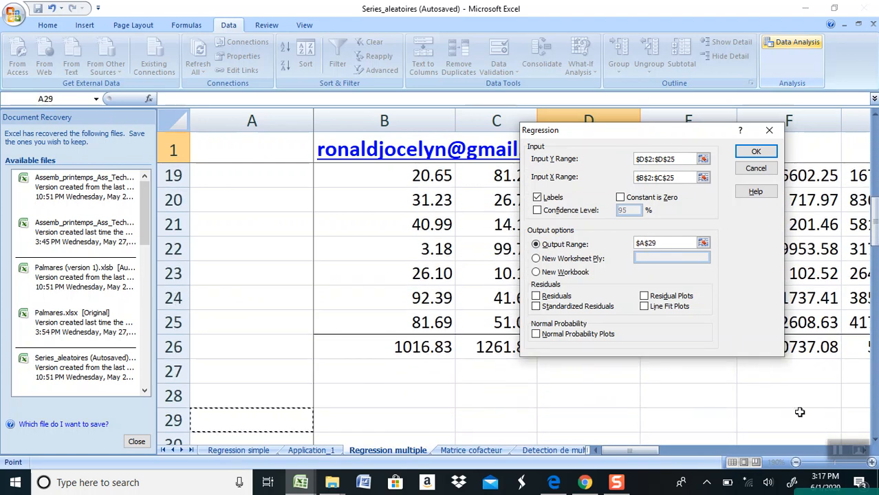
{"action": "key", "text": "Down"}
{"action": "key", "text": "Down"}
{"action": "key", "text": "Down"}
{"action": "key", "text": "Down"}
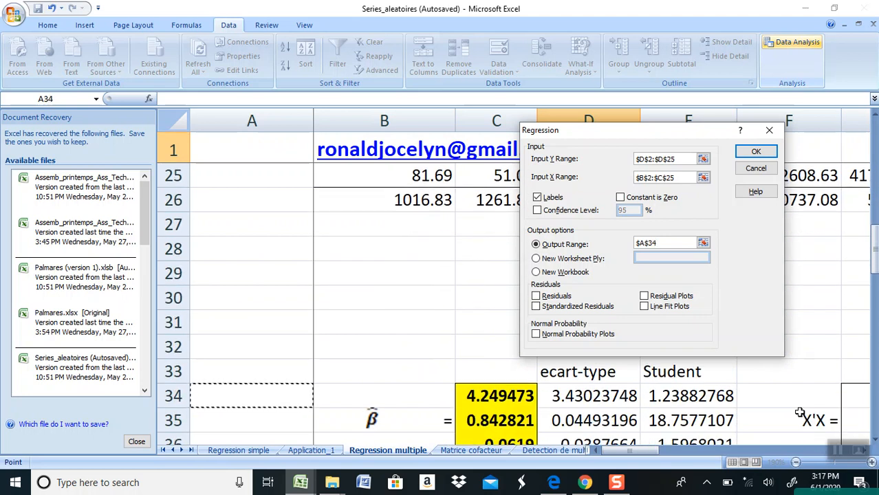
{"action": "key", "text": "Right"}
{"action": "key", "text": "Right"}
{"action": "key", "text": "Right"}
{"action": "key", "text": "Right"}
{"action": "key", "text": "Right"}
{"action": "key", "text": "Right"}
{"action": "key", "text": "Right"}
{"action": "key", "text": "Right"}
{"action": "key", "text": "Right"}
{"action": "key", "text": "Right"}
{"action": "key", "text": "Right"}
{"action": "key", "text": "Right"}
{"action": "key", "text": "Right"}
{"action": "key", "text": "Right"}
{"action": "key", "text": "Right"}
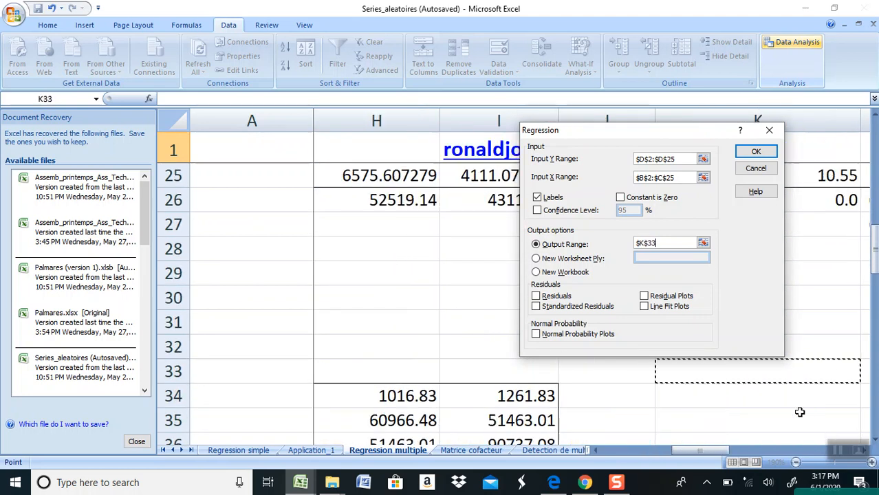
{"action": "key", "text": "Right"}
{"action": "key", "text": "Right"}
{"action": "key", "text": "Right"}
{"action": "key", "text": "Right"}
{"action": "key", "text": "Right"}
{"action": "key", "text": "Right"}
{"action": "key", "text": "Right"}
{"action": "key", "text": "Right"}
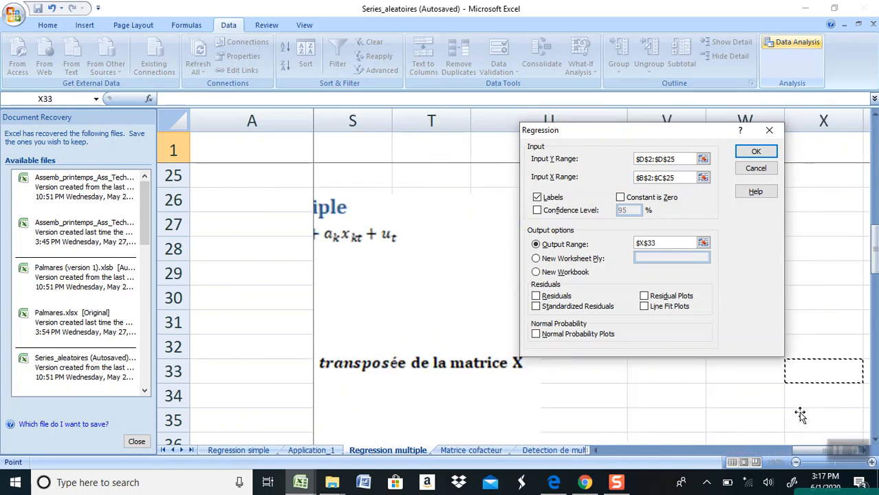
{"action": "key", "text": "Right"}
{"action": "key", "text": "Left"}
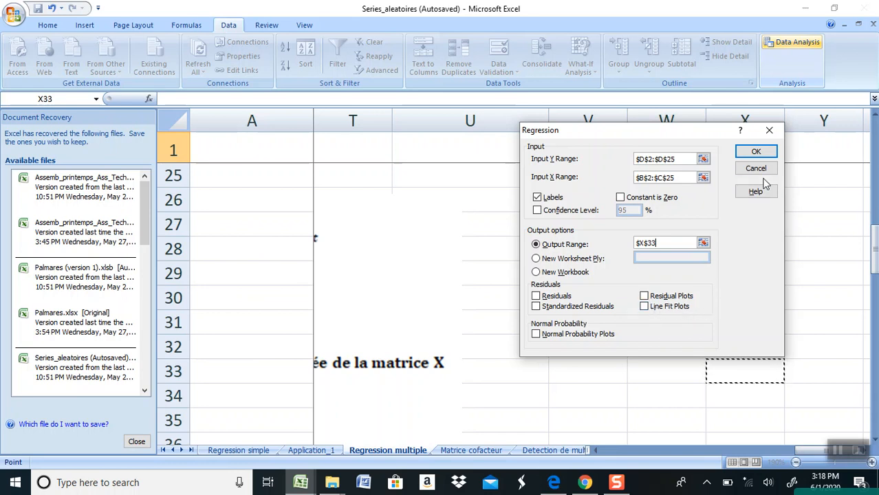
{"action": "left_click", "coordinate": [757, 155]}
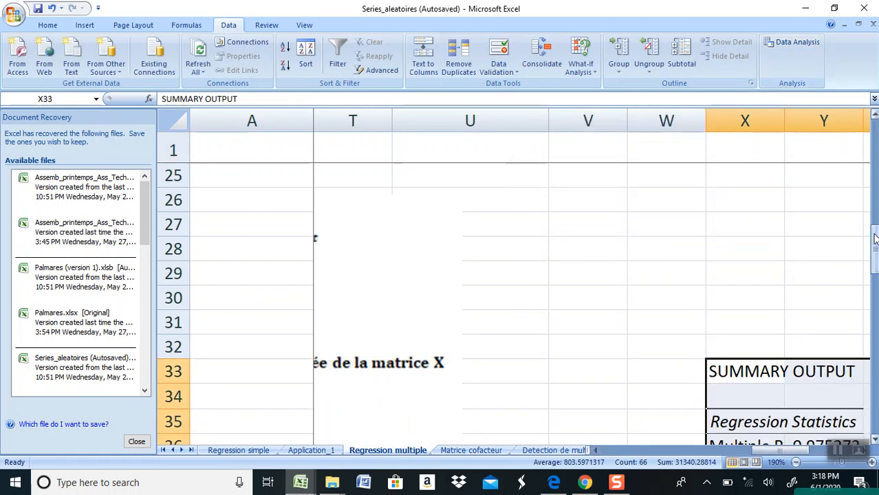
Step: Examine the ANOVA and coefficients tables of the regression summary output
{"action": "left_click_drag", "start_coordinate": [875, 239], "coordinate": [876, 300]}
{"action": "left_click_drag", "start_coordinate": [776, 452], "coordinate": [794, 453]}
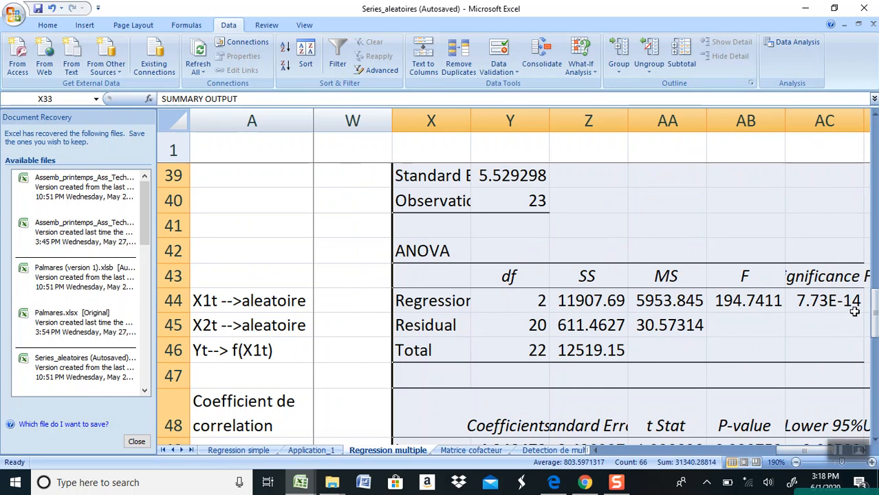
{"action": "left_click_drag", "start_coordinate": [876, 310], "coordinate": [875, 315]}
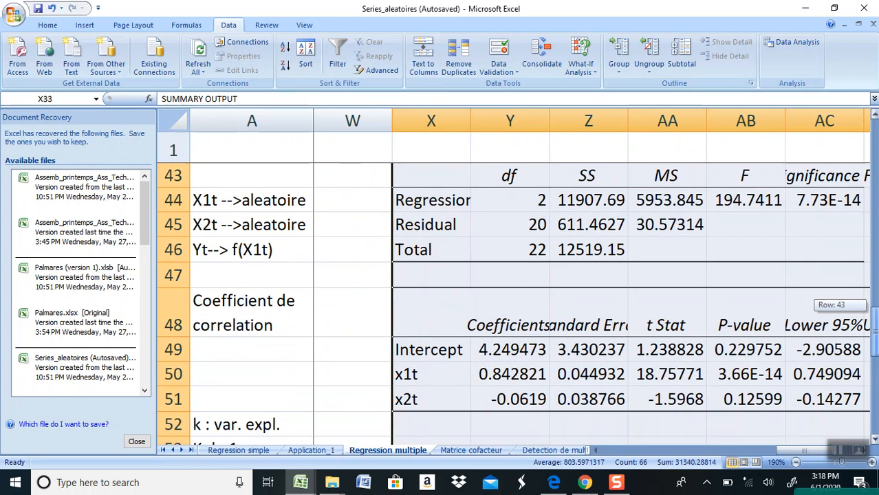
{"action": "left_click_drag", "start_coordinate": [875, 316], "coordinate": [875, 316]}
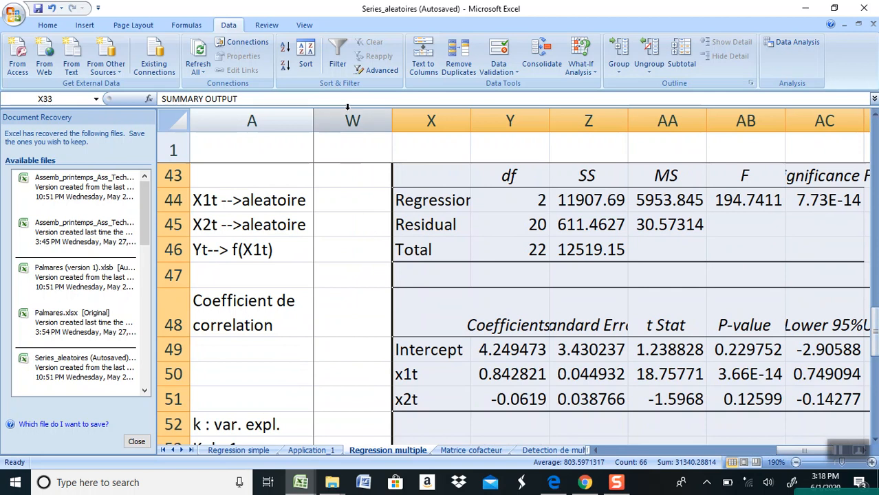
{"action": "left_click_drag", "start_coordinate": [353, 117], "coordinate": [329, 205]}
{"action": "left_click_drag", "start_coordinate": [444, 188], "coordinate": [648, 175]}
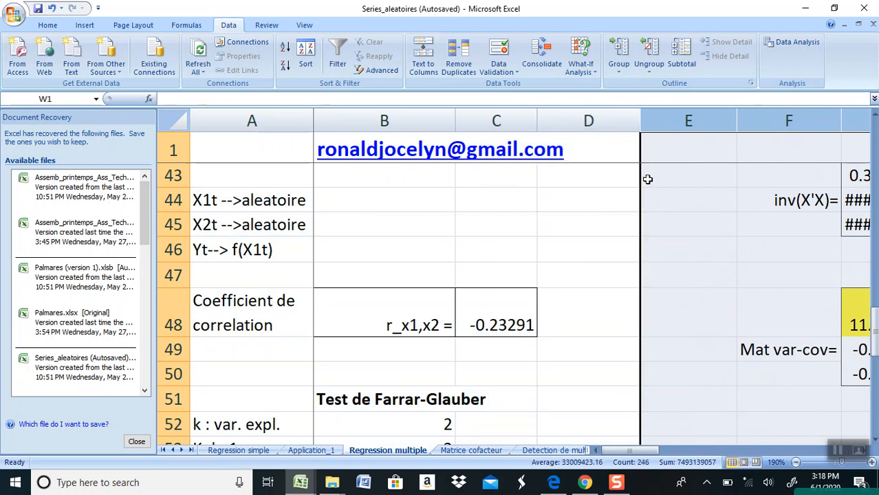
{"action": "left_click_drag", "start_coordinate": [876, 325], "coordinate": [875, 330]}
{"action": "left_click", "coordinate": [285, 122], "text": "shift"}
{"action": "left_click_drag", "start_coordinate": [285, 122], "coordinate": [684, 130]}
Step: Locate the regression's SUMMARY OUTPUT block that starts in cell X33
{"action": "key", "text": "Right"}
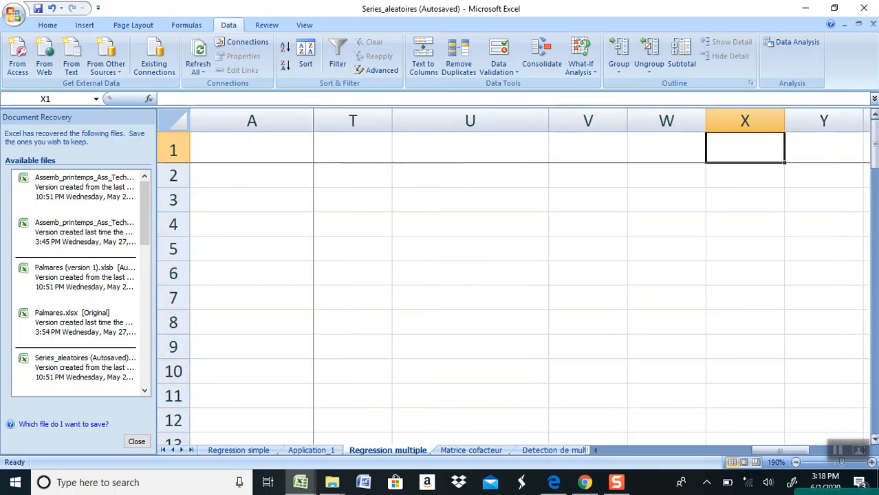
{"action": "key", "text": "Down"}
{"action": "key", "text": "Down"}
{"action": "key", "text": "Down"}
{"action": "key", "text": "Down"}
{"action": "key", "text": "Down"}
{"action": "key", "text": "Down"}
{"action": "key", "text": "Down"}
{"action": "key", "text": "Down"}
{"action": "key", "text": "Down"}
{"action": "key", "text": "Down"}
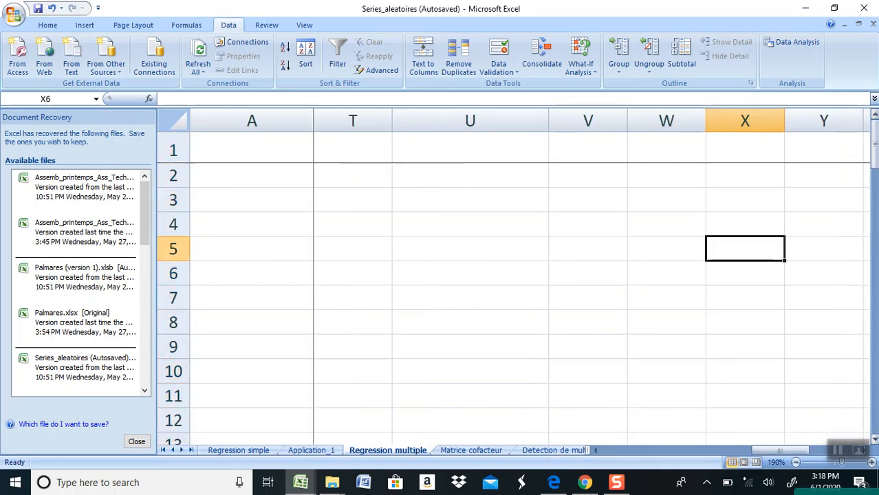
{"action": "key", "text": "Right"}
{"action": "key", "text": "Right"}
{"action": "key", "text": "Up"}
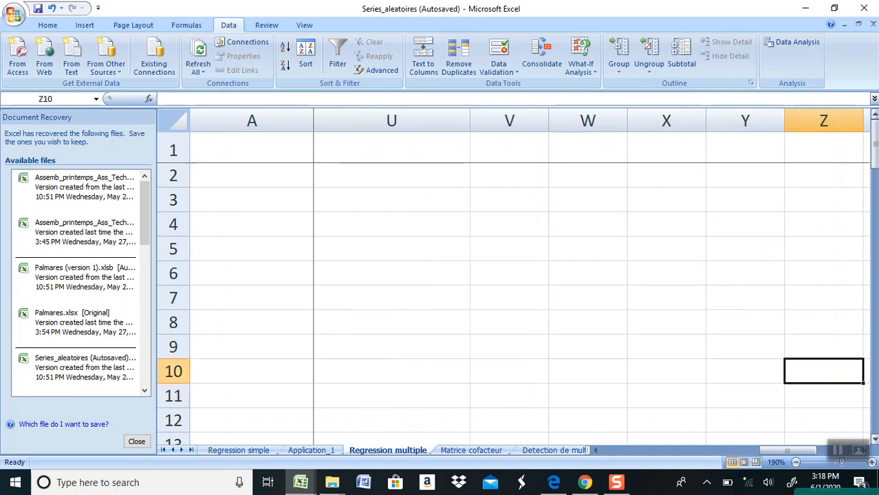
{"action": "key", "text": "Down"}
{"action": "key", "text": "Down"}
{"action": "key", "text": "Down"}
{"action": "key", "text": "Down"}
{"action": "key", "text": "Down"}
{"action": "key", "text": "Down"}
{"action": "key", "text": "Down"}
{"action": "key", "text": "Down"}
{"action": "key", "text": "Down"}
{"action": "key", "text": "Down"}
{"action": "key", "text": "Down"}
{"action": "key", "text": "Down"}
{"action": "key", "text": "Down"}
{"action": "key", "text": "Down"}
{"action": "key", "text": "Down"}
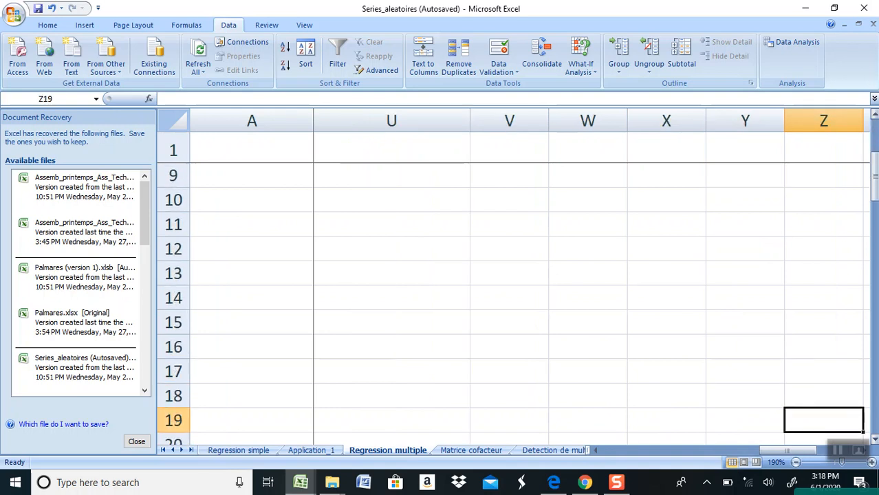
{"action": "key", "text": "Down"}
{"action": "key", "text": "Down"}
{"action": "key", "text": "Down"}
{"action": "key", "text": "Down"}
{"action": "key", "text": "Down"}
{"action": "key", "text": "Down"}
{"action": "key", "text": "Down"}
{"action": "key", "text": "Down"}
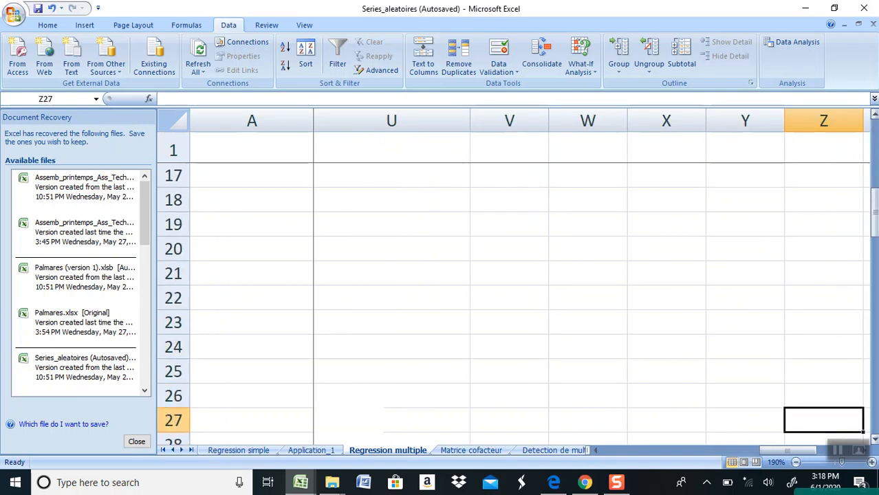
{"action": "key", "text": "Down"}
{"action": "key", "text": "Down"}
{"action": "key", "text": "Down"}
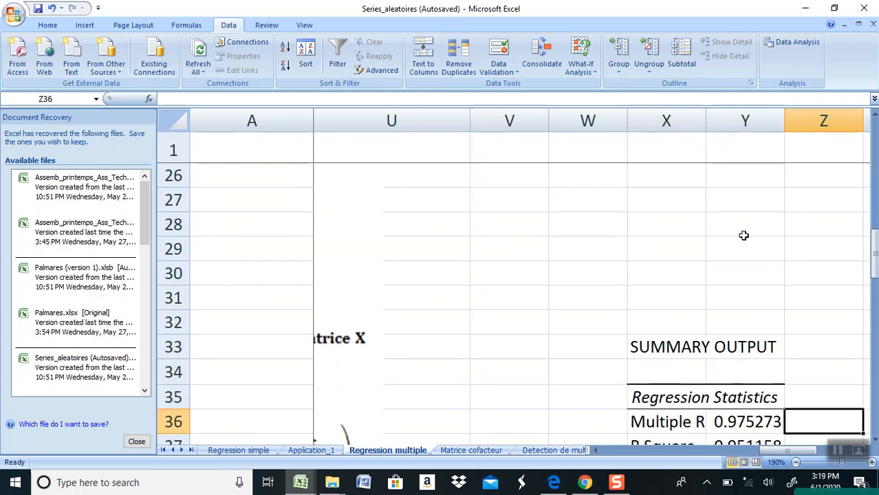
Step: Hide columns F through W and delete the formulas picture that covers the regression output
{"action": "left_click", "coordinate": [582, 121]}
{"action": "left_click_drag", "start_coordinate": [581, 120], "coordinate": [770, 234]}
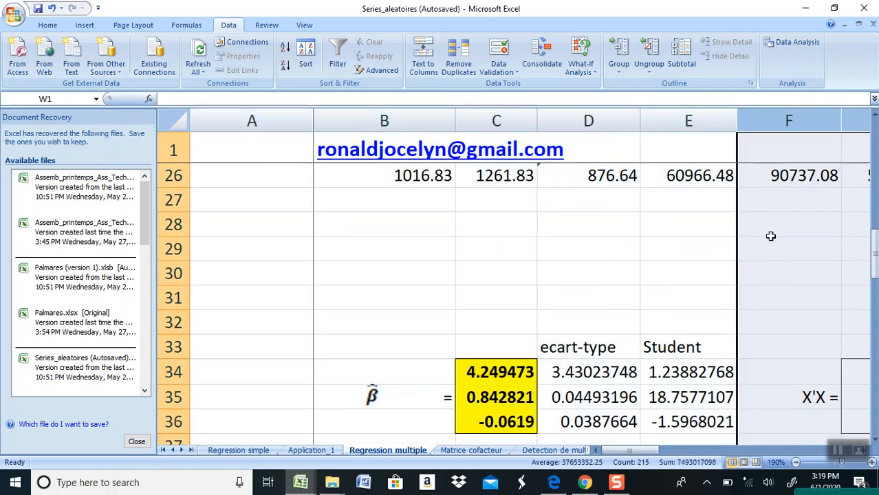
{"action": "right_click", "coordinate": [770, 236]}
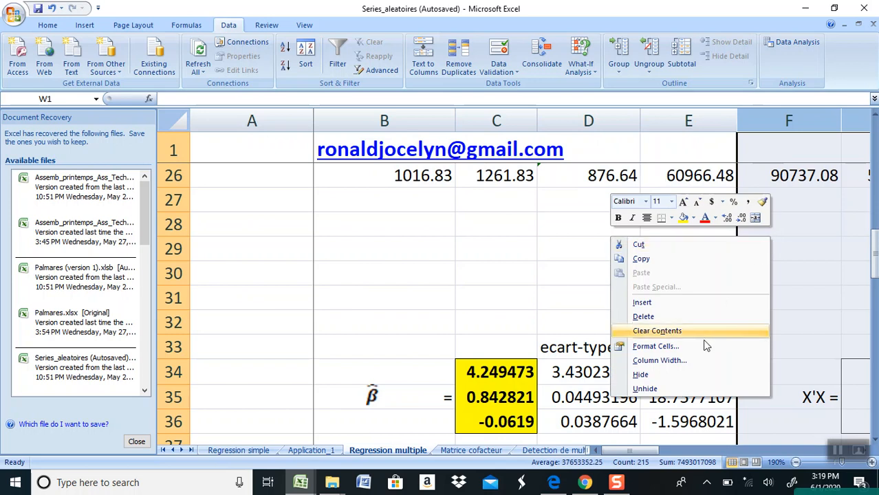
{"action": "left_click", "coordinate": [698, 374]}
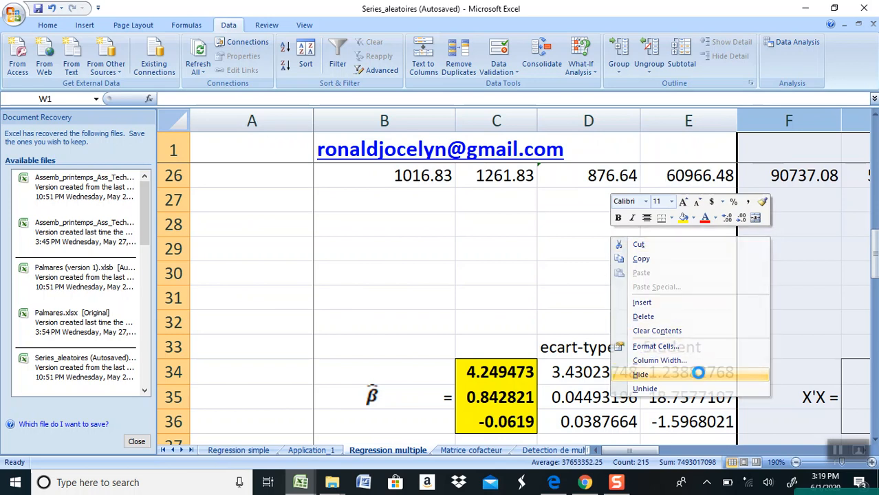
{"action": "left_click", "coordinate": [798, 304]}
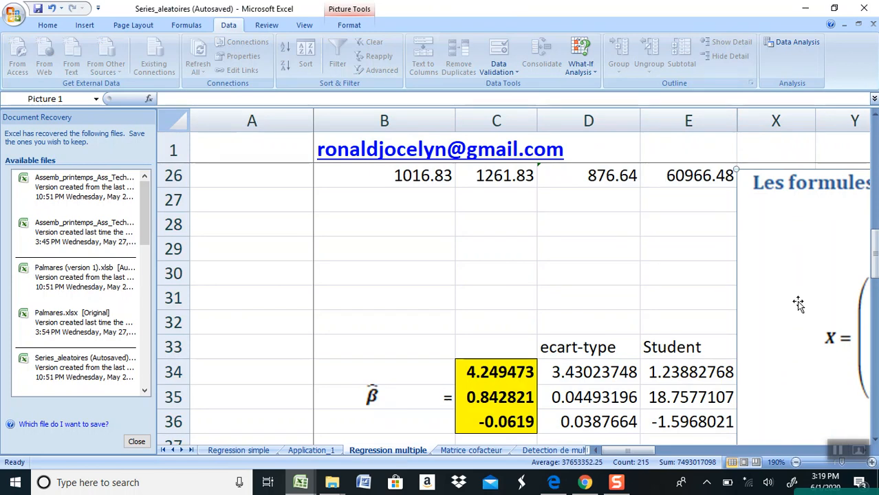
{"action": "key", "text": "Delete"}
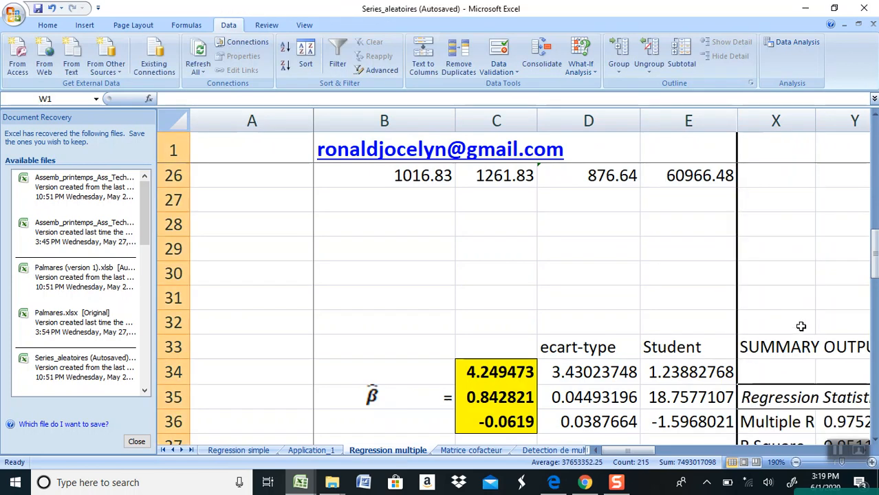
Step: Review the matrix-computed beta estimates and their ecart-type values in C34:D36
{"action": "left_click_drag", "start_coordinate": [875, 257], "coordinate": [876, 292]}
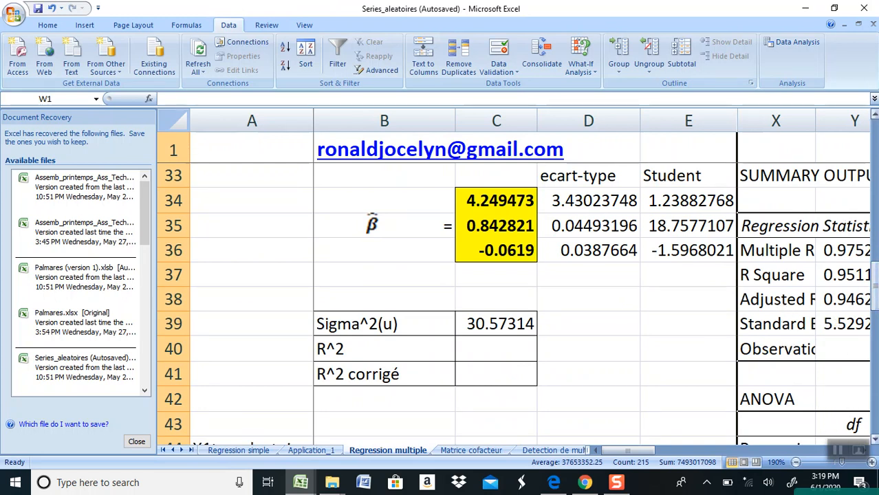
{"action": "left_click_drag", "start_coordinate": [876, 274], "coordinate": [877, 275]}
{"action": "left_click", "coordinate": [494, 203]}
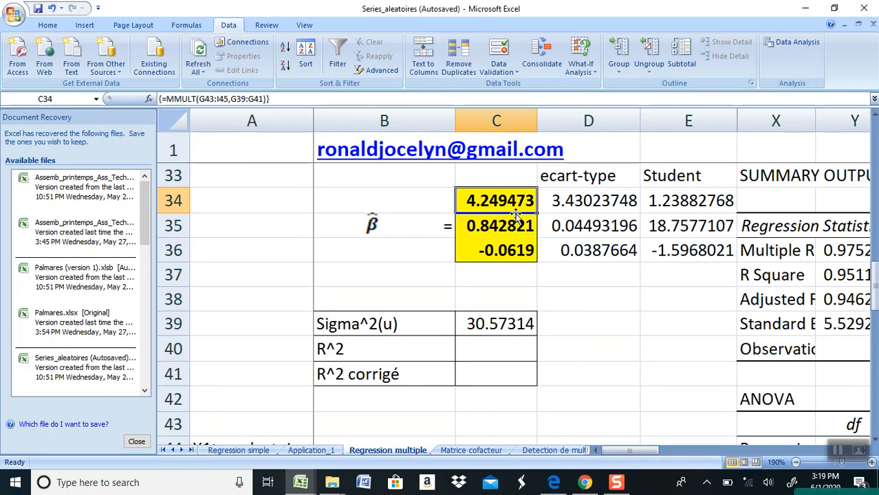
{"action": "key", "text": "Right"}
{"action": "key", "text": "Down"}
{"action": "key", "text": "Down"}
{"action": "key", "text": "Down"}
{"action": "key", "text": "Down"}
{"action": "key", "text": "Down"}
{"action": "key", "text": "Down"}
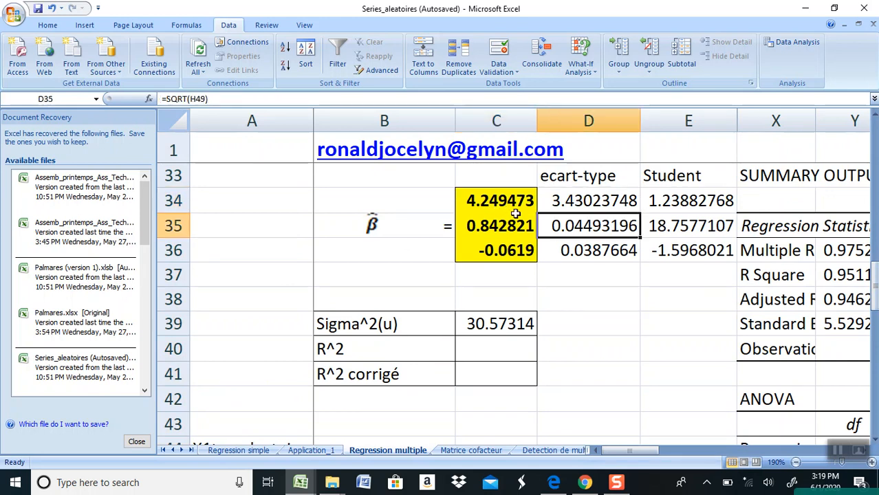
Step: Examine the Intercept and x1t coefficients in the regression output, cells Y49 and Y50, against the matrix-computed estimates
{"action": "key", "text": "Down"}
{"action": "key", "text": "Down"}
{"action": "key", "text": "Down"}
{"action": "key", "text": "Down"}
{"action": "key", "text": "Down"}
{"action": "key", "text": "Down"}
{"action": "key", "text": "Right"}
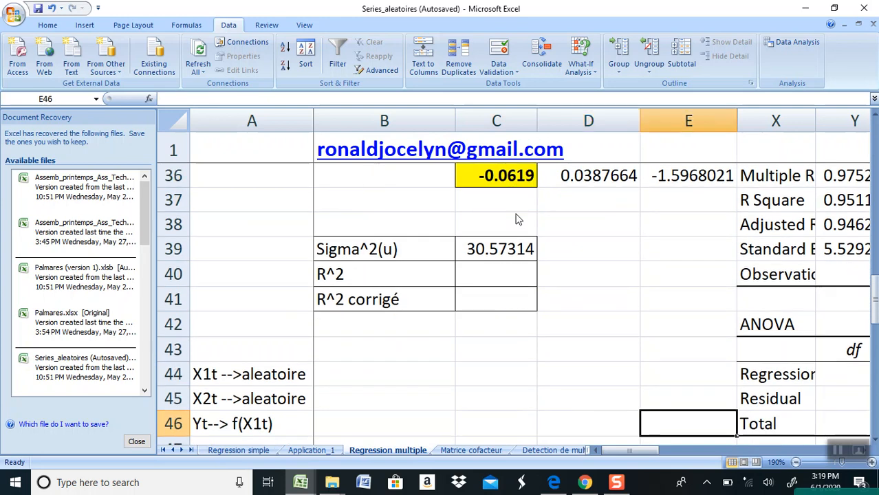
{"action": "key", "text": "Down"}
{"action": "key", "text": "Down"}
{"action": "key", "text": "Down"}
{"action": "key", "text": "Down"}
{"action": "key", "text": "Up"}
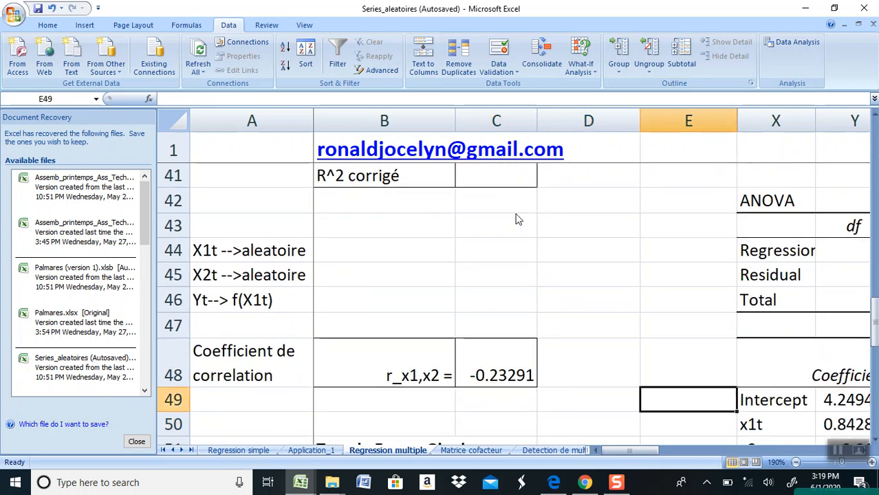
{"action": "key", "text": "Right"}
{"action": "key", "text": "Right"}
{"action": "key", "text": "Right"}
{"action": "key", "text": "Left"}
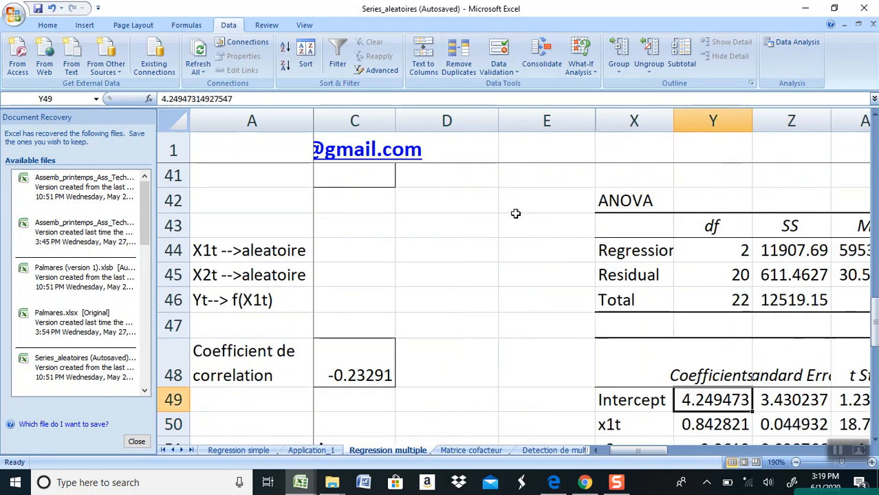
{"action": "key", "text": "Down"}
{"action": "key", "text": "Down"}
{"action": "key", "text": "Down"}
{"action": "key", "text": "Down"}
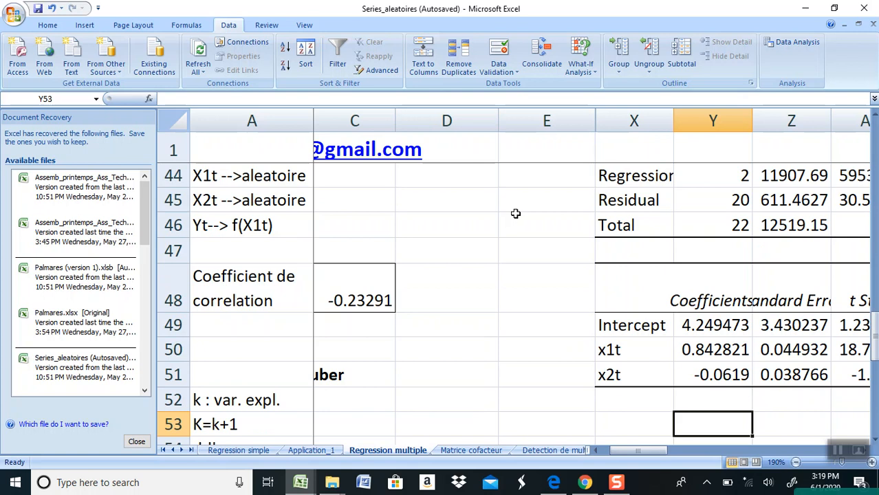
{"action": "key", "text": "Up"}
{"action": "key", "text": "Up"}
{"action": "key", "text": "Up"}
{"action": "key", "text": "Up"}
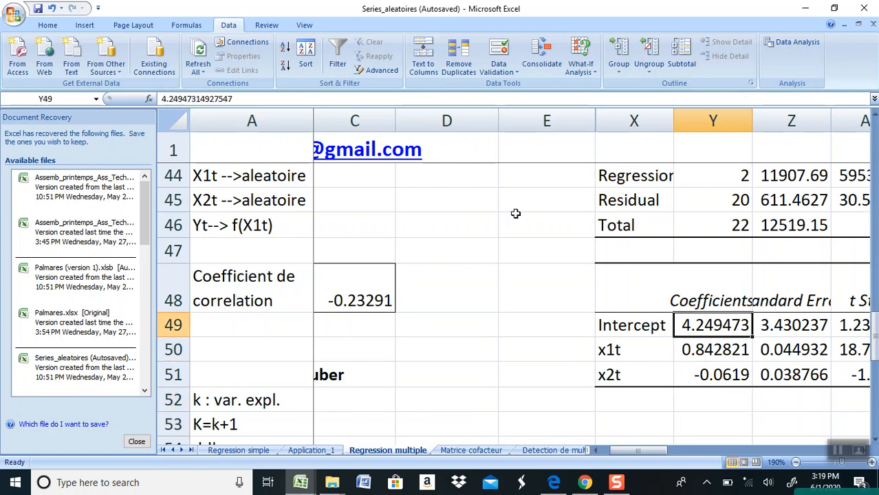
{"action": "key", "text": "Down"}
{"action": "key", "text": "Left"}
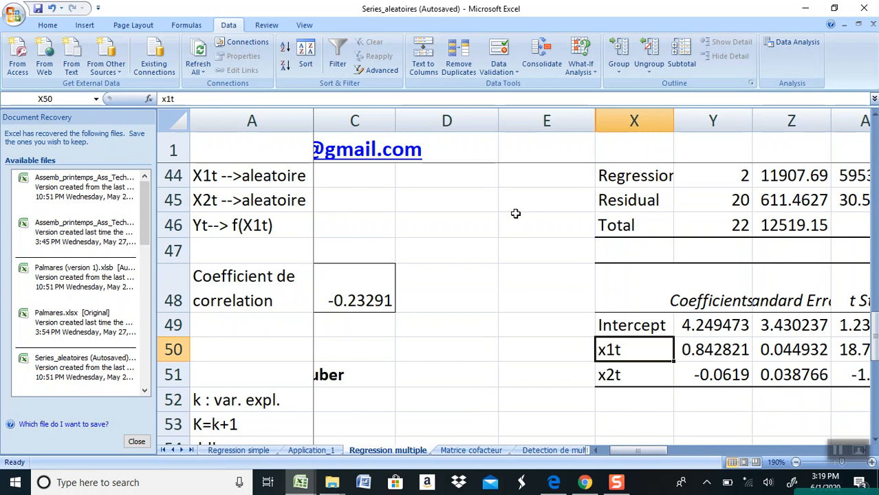
{"action": "key", "text": "Right"}
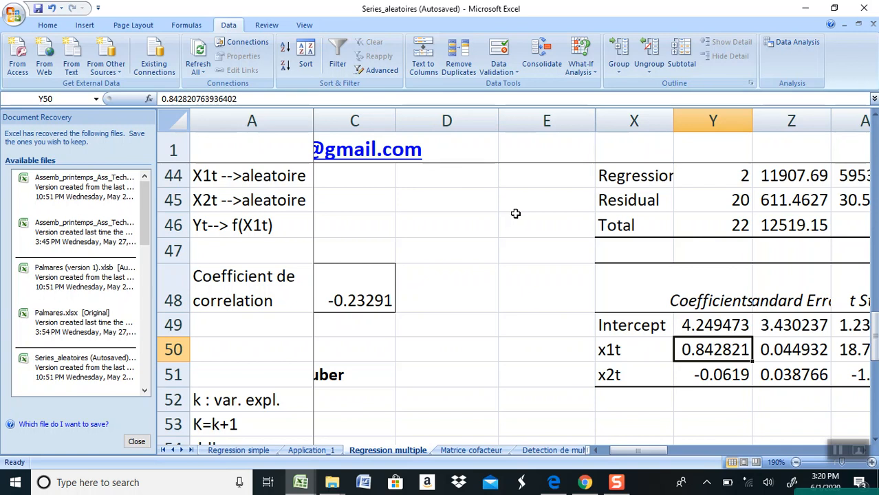
Step: Return to the highlighted beta vector and check its estimates in C34:C36
{"action": "key", "text": "Left"}
{"action": "key", "text": "Left"}
{"action": "key", "text": "Left"}
{"action": "key", "text": "Left"}
{"action": "key", "text": "Left"}
{"action": "key", "text": "Left"}
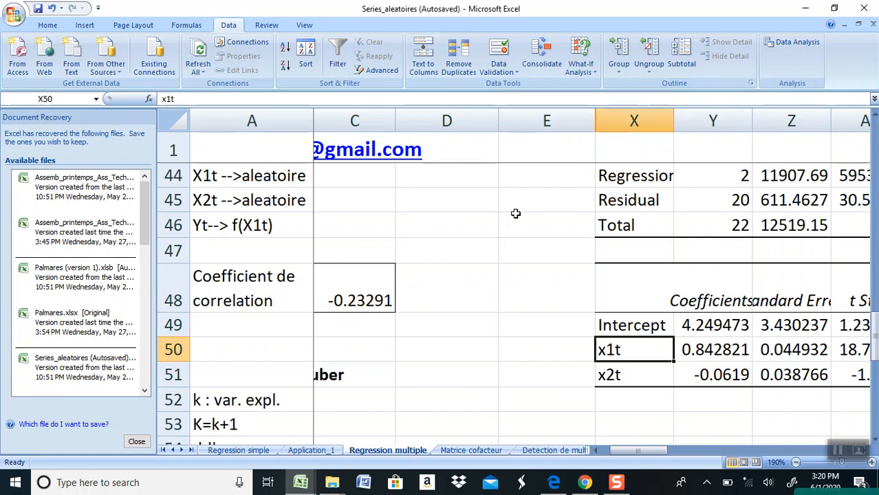
{"action": "key", "text": "Up"}
{"action": "key", "text": "Up"}
{"action": "key", "text": "Up"}
{"action": "key", "text": "Up"}
{"action": "key", "text": "Up"}
{"action": "key", "text": "Up"}
{"action": "key", "text": "Up"}
{"action": "key", "text": "Up"}
{"action": "key", "text": "Up"}
{"action": "key", "text": "Up"}
{"action": "key", "text": "Up"}
{"action": "key", "text": "Up"}
{"action": "key", "text": "Up"}
{"action": "key", "text": "Up"}
{"action": "key", "text": "Up"}
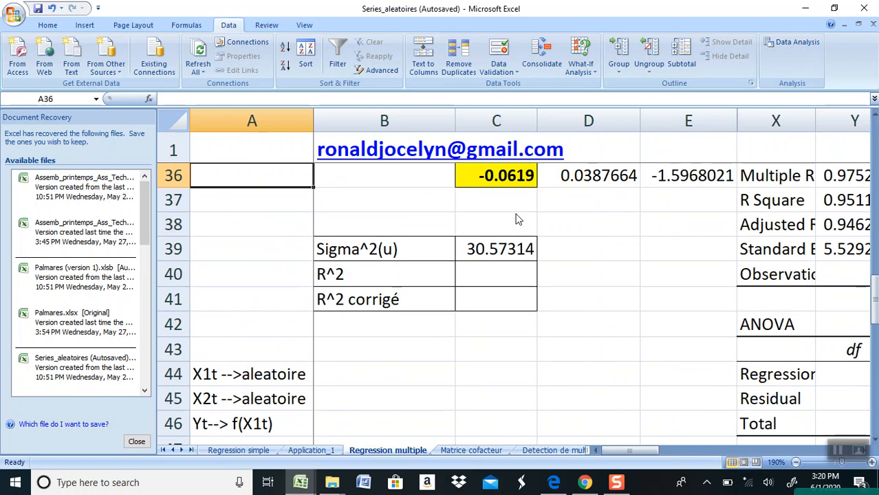
{"action": "key", "text": "Down"}
{"action": "key", "text": "Right"}
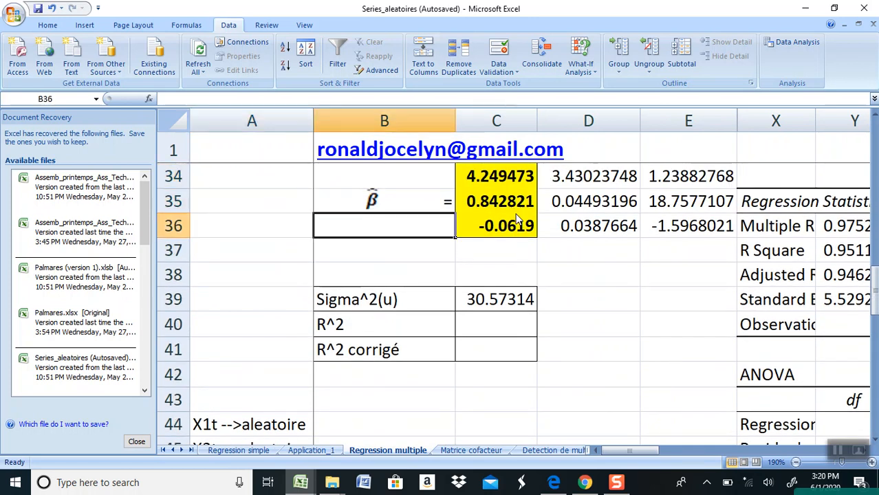
{"action": "key", "text": "Right"}
{"action": "key", "text": "Up"}
{"action": "key", "text": "Up"}
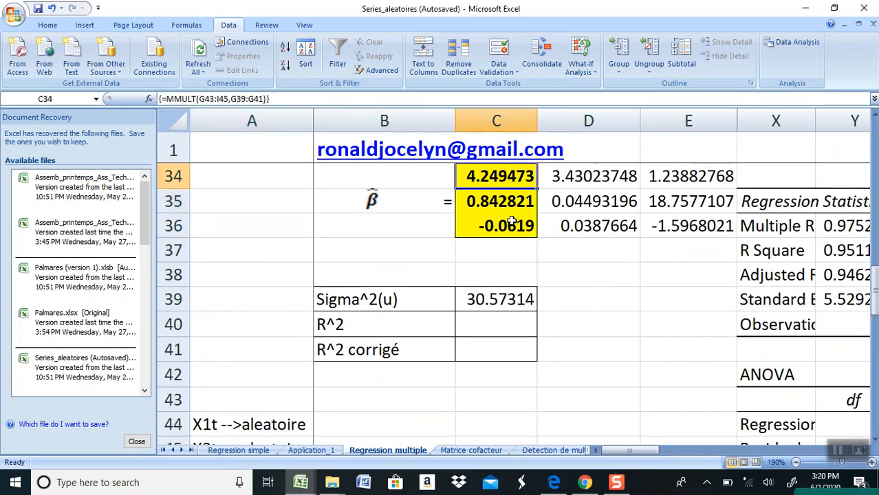
{"action": "left_click_drag", "start_coordinate": [511, 205], "coordinate": [499, 229]}
{"action": "left_click", "coordinate": [499, 230]}
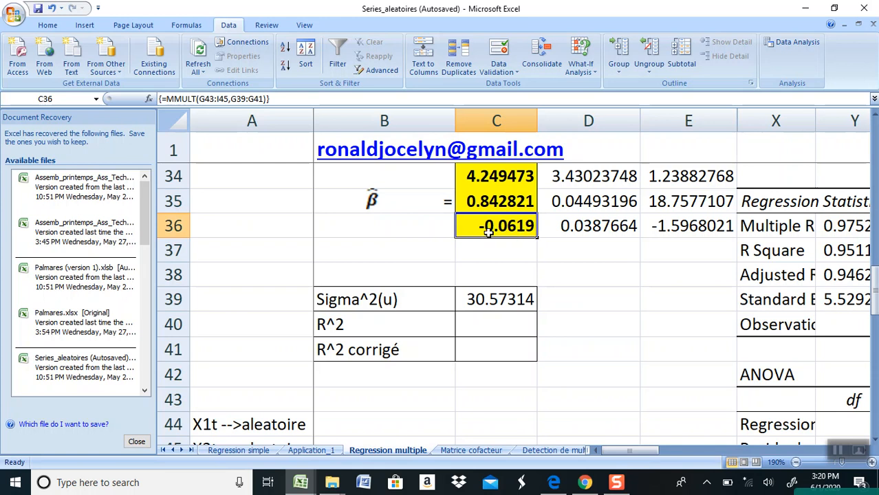
Step: Compare the x1t and x2t coefficients in Y50 and Y51 of the regression output with the beta vector
{"action": "key", "text": "Down"}
{"action": "key", "text": "Down"}
{"action": "key", "text": "Down"}
{"action": "key", "text": "Down"}
{"action": "key", "text": "Down"}
{"action": "key", "text": "Down"}
{"action": "key", "text": "Down"}
{"action": "key", "text": "Down"}
{"action": "key", "text": "Down"}
{"action": "key", "text": "Down"}
{"action": "key", "text": "Down"}
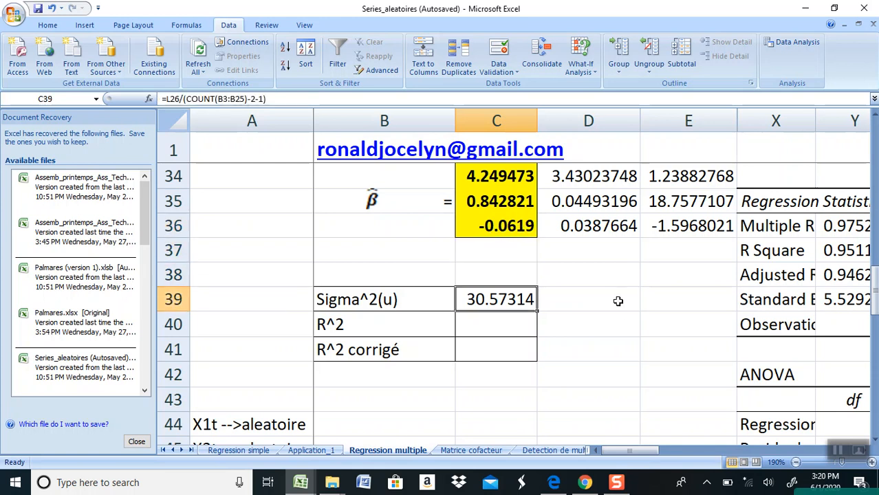
{"action": "key", "text": "Down"}
{"action": "key", "text": "Down"}
{"action": "key", "text": "Down"}
{"action": "key", "text": "Down"}
{"action": "key", "text": "Down"}
{"action": "key", "text": "Down"}
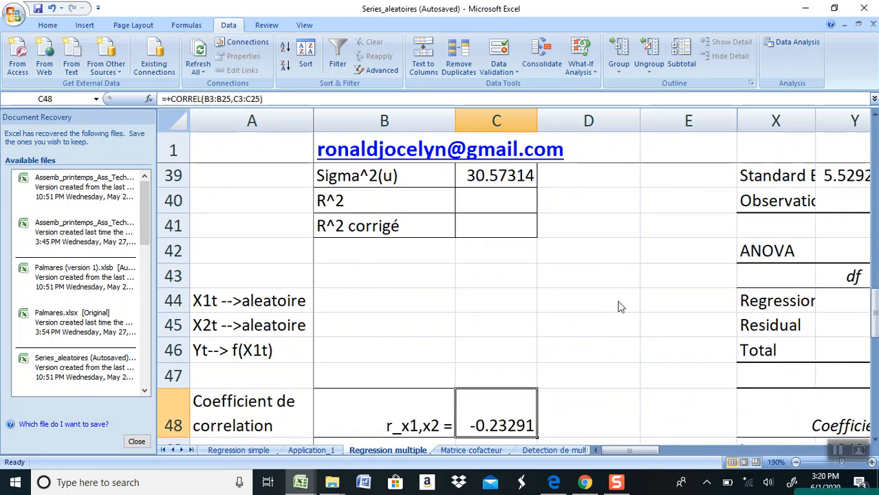
{"action": "key", "text": "Right"}
{"action": "key", "text": "Right"}
{"action": "key", "text": "Right"}
{"action": "key", "text": "Right"}
{"action": "key", "text": "Right"}
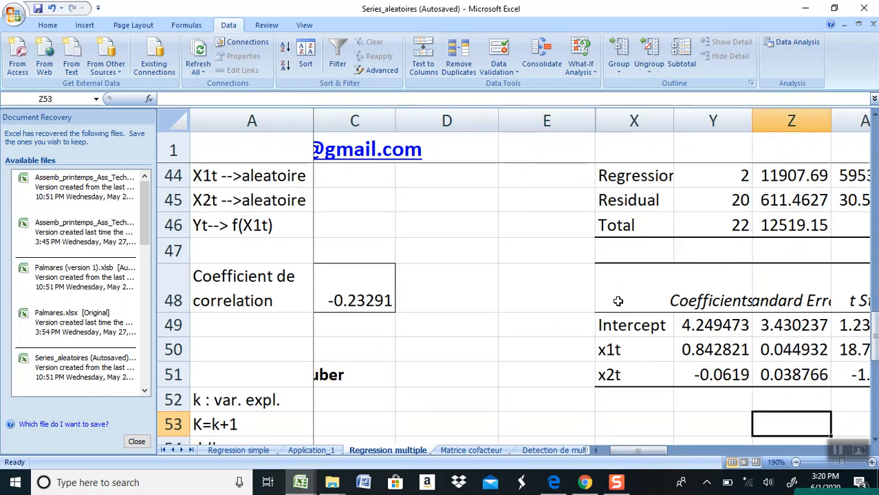
{"action": "left_click", "coordinate": [711, 350]}
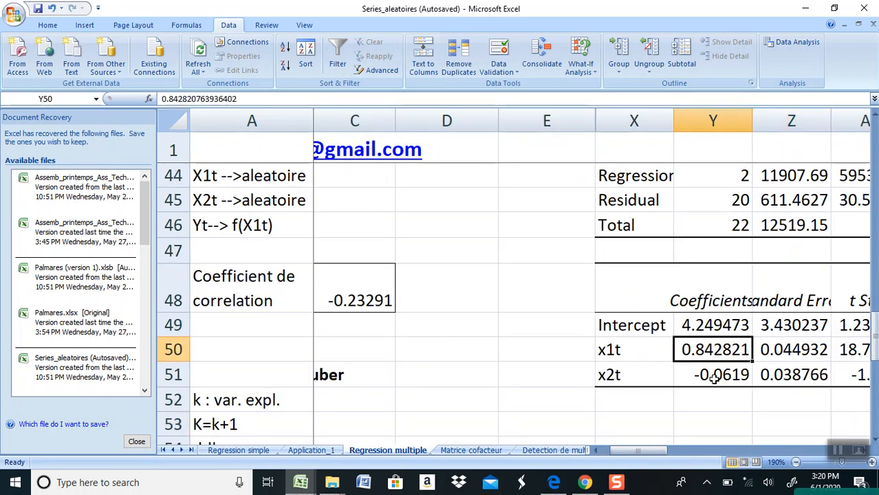
{"action": "left_click", "coordinate": [719, 377]}
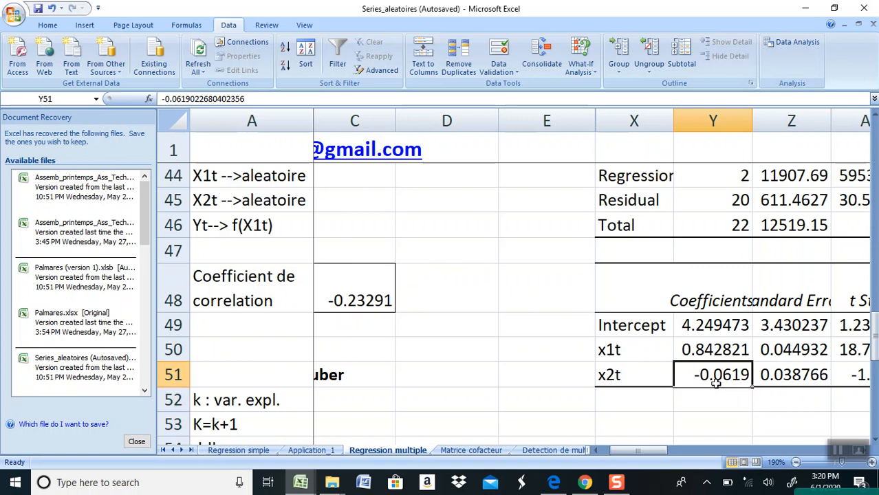
Step: Examine the t Stat values in AA49:AA51 of the regression output, focusing on the one for x1t
{"action": "key", "text": "Right"}
{"action": "key", "text": "Right"}
{"action": "key", "text": "Right"}
{"action": "key", "text": "Left"}
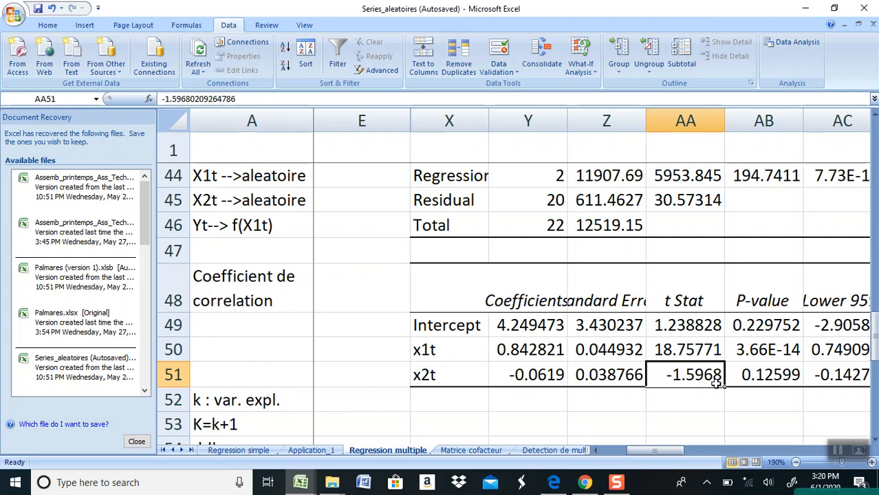
{"action": "key", "text": "shift+Up"}
{"action": "key", "text": "shift+Up"}
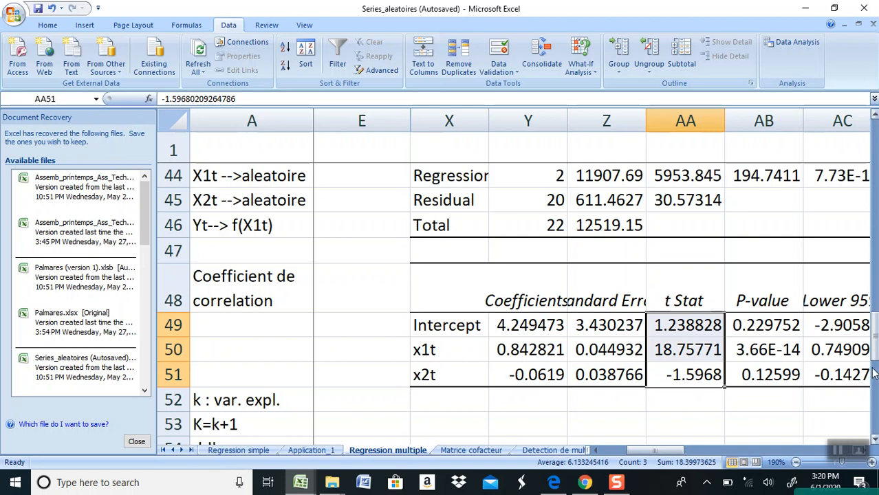
{"action": "left_click", "coordinate": [686, 351]}
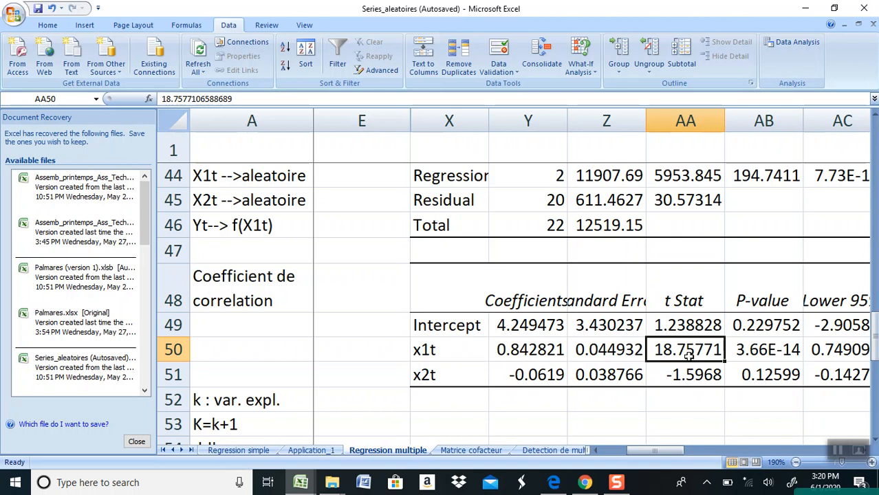
Step: Return to the beta vector block and check the x1t Student statistic in E35 against the regression output's t Stat
{"action": "key", "text": "Left"}
{"action": "key", "text": "Home"}
{"action": "key", "text": "Up"}
{"action": "key", "text": "Up"}
{"action": "key", "text": "Up"}
{"action": "key", "text": "Up"}
{"action": "key", "text": "Up"}
{"action": "key", "text": "Up"}
{"action": "key", "text": "Up"}
{"action": "key", "text": "Up"}
{"action": "key", "text": "Up"}
{"action": "key", "text": "Up"}
{"action": "key", "text": "Up"}
{"action": "key", "text": "Up"}
{"action": "key", "text": "Up"}
{"action": "key", "text": "Up"}
{"action": "key", "text": "Up"}
{"action": "key", "text": "Up"}
{"action": "key", "text": "Up"}
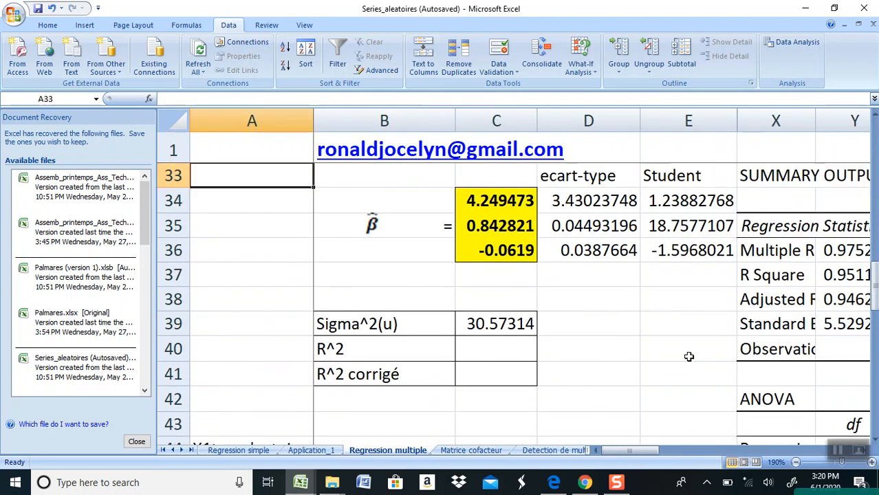
{"action": "key", "text": "Right"}
{"action": "key", "text": "Right"}
{"action": "key", "text": "Right"}
{"action": "key", "text": "Right"}
{"action": "key", "text": "Down"}
{"action": "key", "text": "Down"}
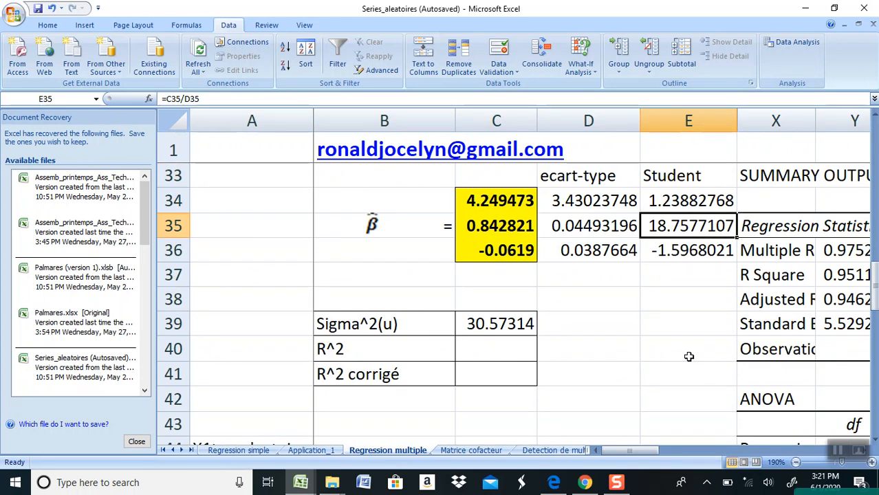
Step: Look through the regression output from the Regression Statistics block down to the coefficient table and its 95% confidence limits
{"action": "key", "text": "Right"}
{"action": "key", "text": "Right"}
{"action": "key", "text": "Right"}
{"action": "key", "text": "Right"}
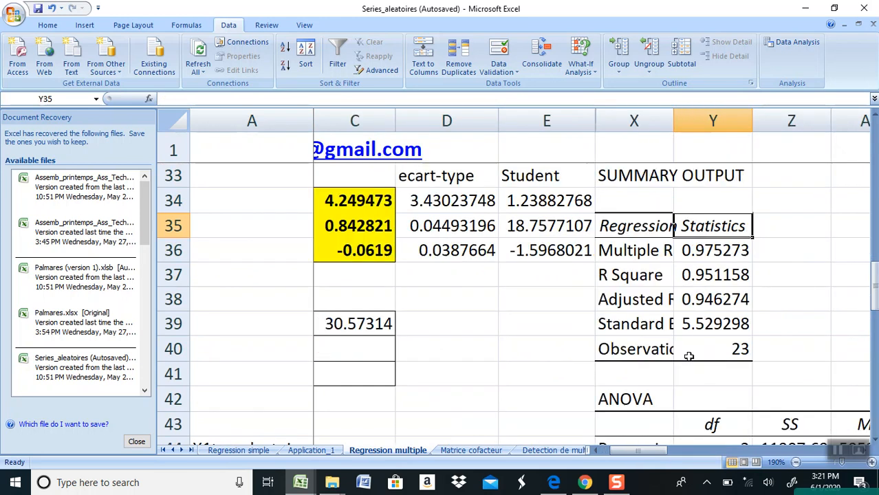
{"action": "key", "text": "Down"}
{"action": "key", "text": "Down"}
{"action": "key", "text": "Down"}
{"action": "key", "text": "Down"}
{"action": "key", "text": "Down"}
{"action": "key", "text": "Down"}
{"action": "key", "text": "Down"}
{"action": "key", "text": "Down"}
{"action": "key", "text": "Down"}
{"action": "key", "text": "Down"}
{"action": "key", "text": "Down"}
{"action": "key", "text": "Down"}
{"action": "key", "text": "Down"}
{"action": "key", "text": "Down"}
{"action": "key", "text": "Down"}
{"action": "key", "text": "Down"}
{"action": "key", "text": "Down"}
{"action": "key", "text": "Down"}
{"action": "key", "text": "Down"}
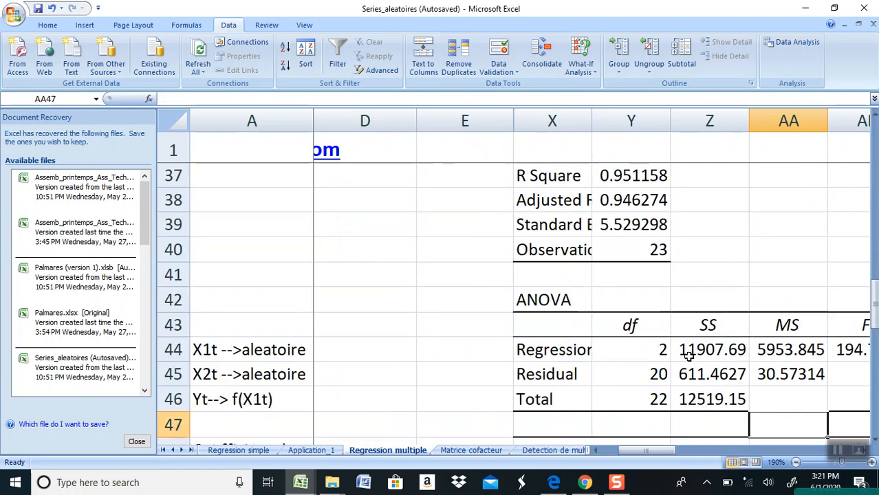
{"action": "key", "text": "Up"}
{"action": "key", "text": "Up"}
{"action": "key", "text": "Right"}
{"action": "key", "text": "Right"}
{"action": "key", "text": "Right"}
{"action": "key", "text": "Right"}
{"action": "key", "text": "Right"}
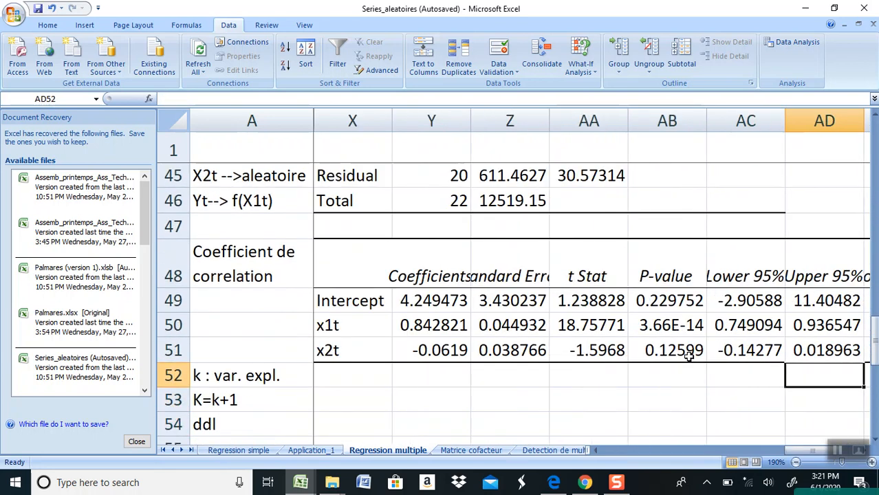
{"action": "key", "text": "Right"}
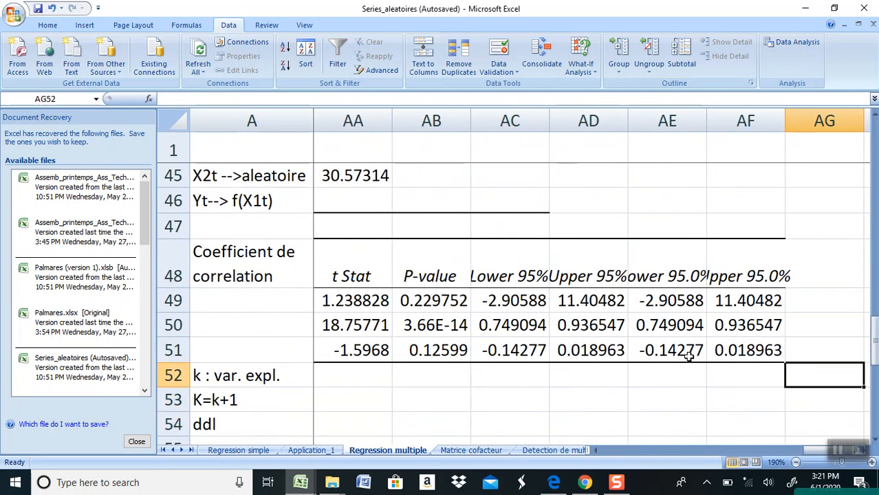
{"action": "key", "text": "Left"}
{"action": "key", "text": "Left"}
{"action": "key", "text": "Left"}
{"action": "key", "text": "Left"}
{"action": "key", "text": "Left"}
{"action": "key", "text": "Left"}
{"action": "key", "text": "Left"}
{"action": "key", "text": "Left"}
{"action": "key", "text": "Left"}
{"action": "key", "text": "Left"}
{"action": "key", "text": "Left"}
{"action": "key", "text": "Left"}
{"action": "key", "text": "Left"}
{"action": "key", "text": "Left"}
{"action": "key", "text": "Left"}
{"action": "key", "text": "Left"}
{"action": "key", "text": "Left"}
{"action": "key", "text": "Left"}
{"action": "key", "text": "Left"}
{"action": "key", "text": "Left"}
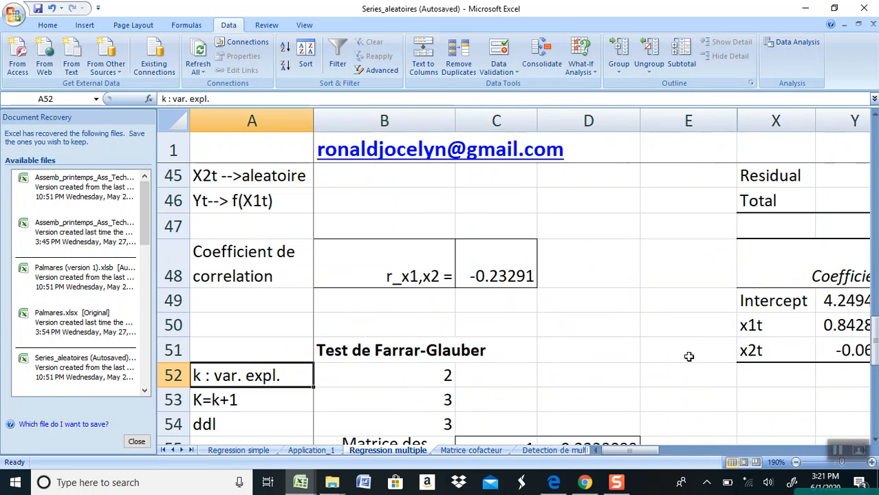
{"action": "key", "text": "Up"}
{"action": "key", "text": "Down"}
{"action": "key", "text": "Down"}
{"action": "key", "text": "Up"}
{"action": "key", "text": "Up"}
{"action": "key", "text": "Up"}
{"action": "key", "text": "Up"}
{"action": "key", "text": "Up"}
{"action": "key", "text": "Up"}
Step: Examine the ANOVA table of the regression output, including the F and Significance F values in row 44
{"action": "key", "text": "Right"}
{"action": "key", "text": "Right"}
{"action": "key", "text": "Right"}
{"action": "key", "text": "Right"}
{"action": "key", "text": "Right"}
{"action": "key", "text": "Right"}
{"action": "key", "text": "Right"}
{"action": "key", "text": "Right"}
{"action": "key", "text": "Right"}
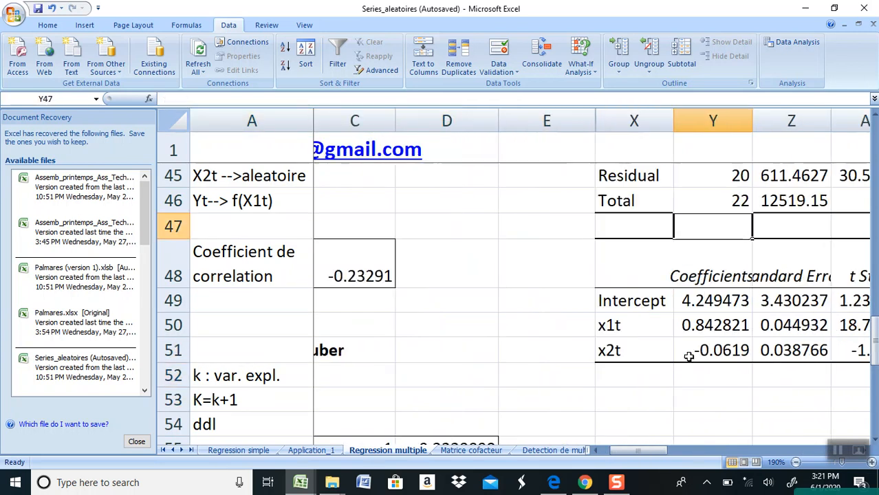
{"action": "key", "text": "Up"}
{"action": "key", "text": "Up"}
{"action": "key", "text": "Up"}
{"action": "key", "text": "Up"}
{"action": "key", "text": "Up"}
{"action": "key", "text": "Up"}
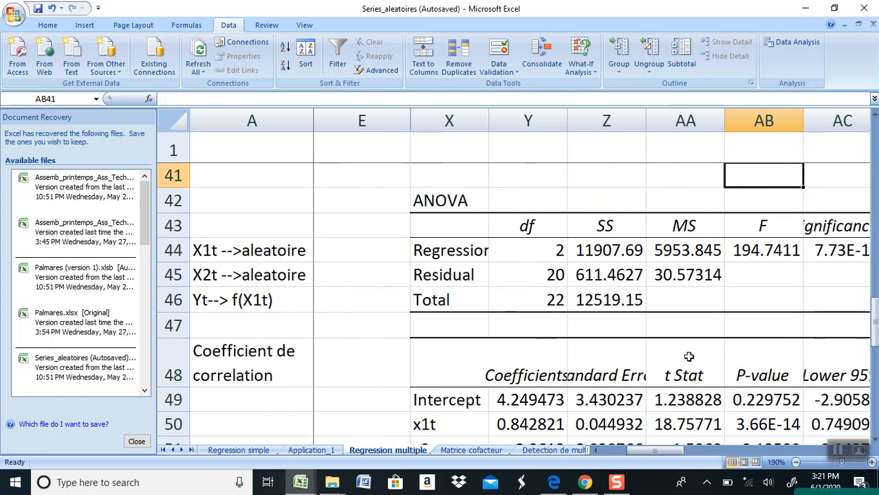
{"action": "key", "text": "Right"}
{"action": "key", "text": "Down"}
{"action": "key", "text": "Down"}
{"action": "key", "text": "Down"}
{"action": "key", "text": "Down"}
{"action": "key", "text": "Down"}
{"action": "key", "text": "Down"}
{"action": "key", "text": "Down"}
{"action": "key", "text": "Down"}
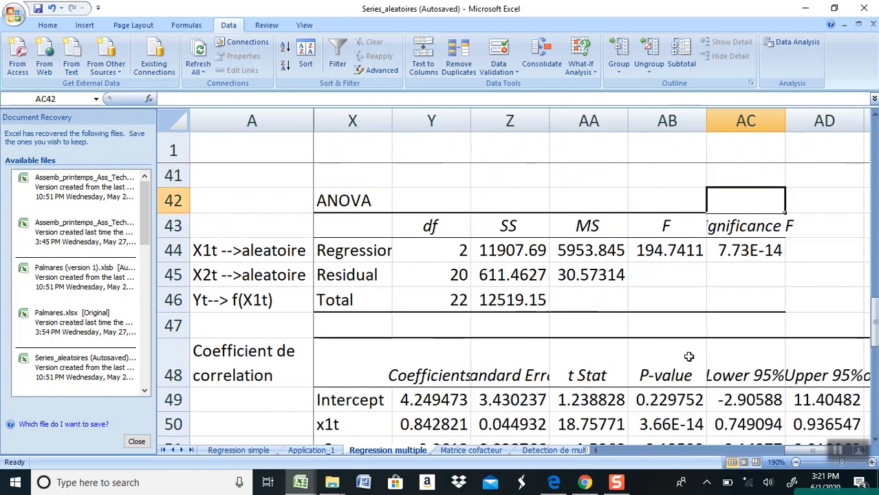
Step: Check the Intercept's standard error in Z49 of the coefficient table
{"action": "key", "text": "Left"}
{"action": "key", "text": "Left"}
{"action": "key", "text": "Left"}
{"action": "key", "text": "Left"}
{"action": "key", "text": "Left"}
{"action": "key", "text": "Left"}
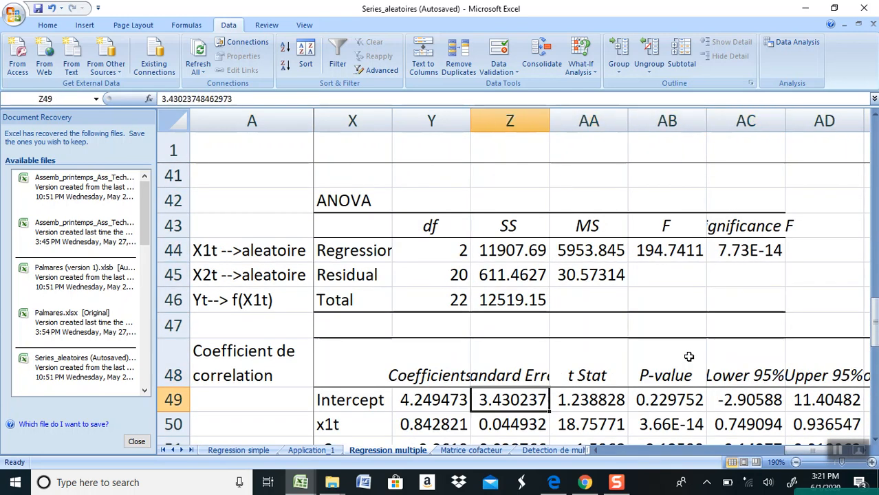
{"action": "key", "text": "Down"}
{"action": "key", "text": "Down"}
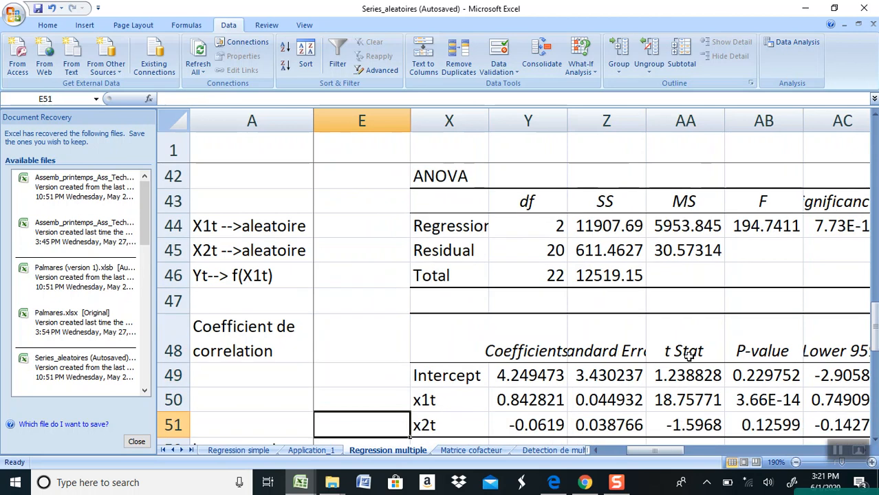
Step: Examine R Square in Y37 and Adjusted R Square in Y38 of the Regression Statistics block
{"action": "key", "text": "Down"}
{"action": "key", "text": "Down"}
{"action": "key", "text": "Up"}
{"action": "key", "text": "Up"}
{"action": "key", "text": "Up"}
{"action": "key", "text": "Up"}
{"action": "key", "text": "Up"}
{"action": "key", "text": "Up"}
{"action": "key", "text": "Up"}
{"action": "key", "text": "Up"}
{"action": "key", "text": "Up"}
{"action": "key", "text": "Up"}
{"action": "key", "text": "Up"}
{"action": "key", "text": "Up"}
{"action": "key", "text": "Up"}
{"action": "key", "text": "Up"}
{"action": "key", "text": "Up"}
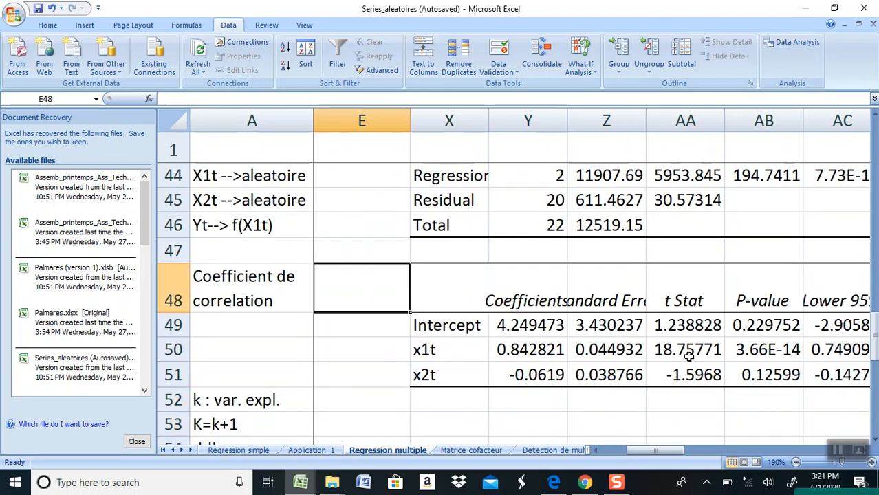
{"action": "key", "text": "Up"}
{"action": "key", "text": "Up"}
{"action": "key", "text": "Up"}
{"action": "key", "text": "Right"}
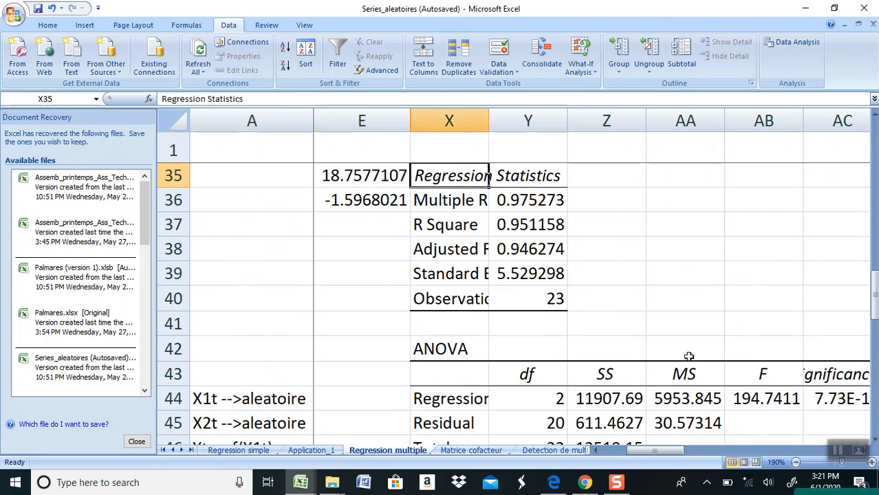
{"action": "key", "text": "Down"}
{"action": "key", "text": "Down"}
{"action": "key", "text": "Right"}
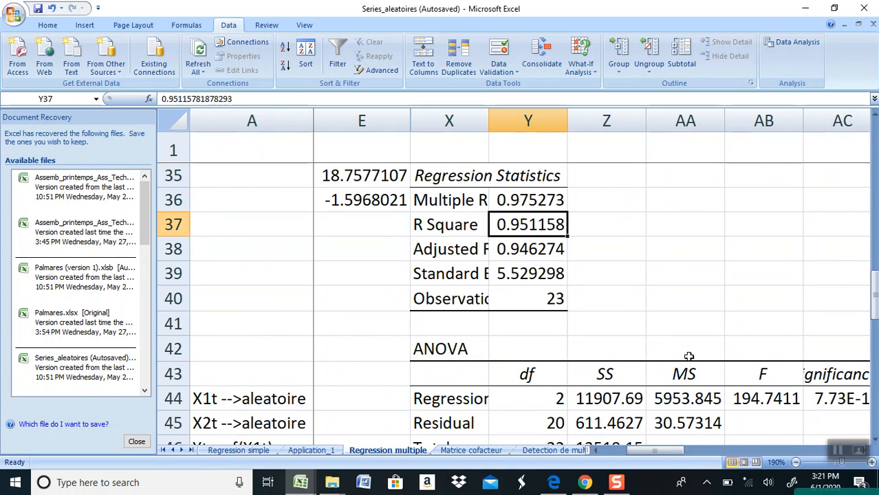
{"action": "key", "text": "Down"}
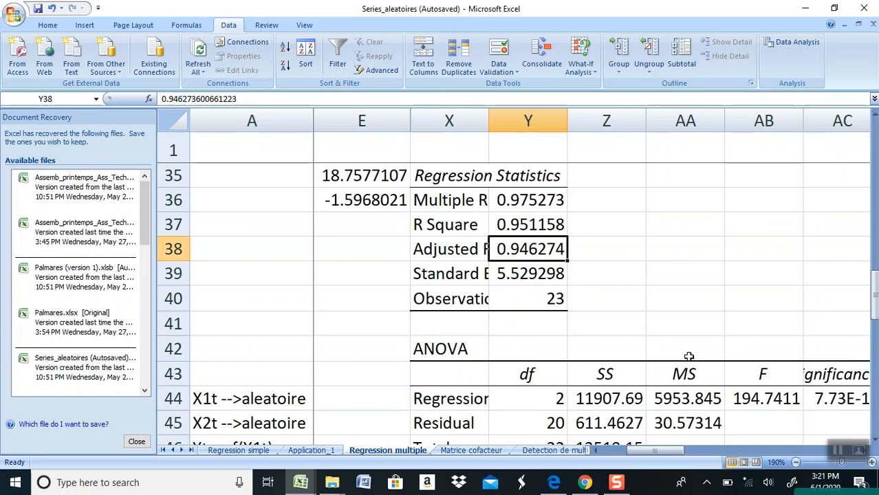
Step: Enter the label R^2 in cell B30, above the estimated coefficients block
{"action": "key", "text": "Left"}
{"action": "key", "text": "Left"}
{"action": "key", "text": "Left"}
{"action": "key", "text": "Left"}
{"action": "key", "text": "Left"}
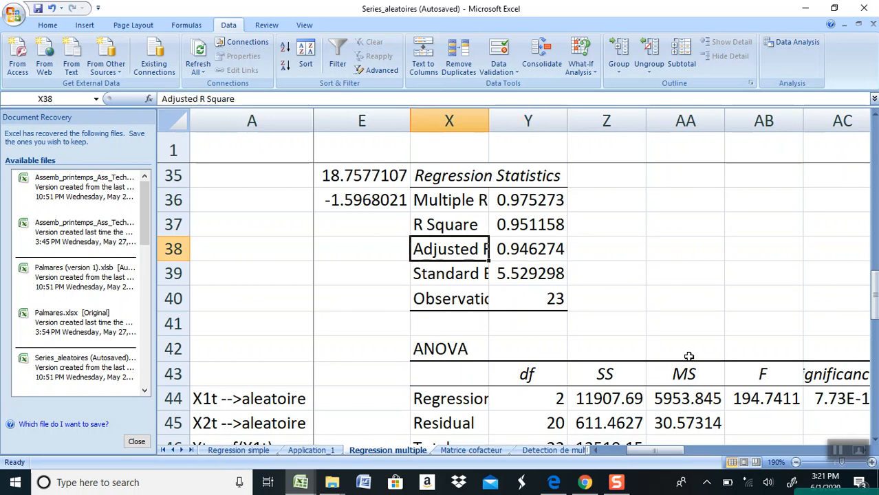
{"action": "key", "text": "Up"}
{"action": "key", "text": "Up"}
{"action": "key", "text": "Up"}
{"action": "key", "text": "Up"}
{"action": "key", "text": "Up"}
{"action": "key", "text": "Up"}
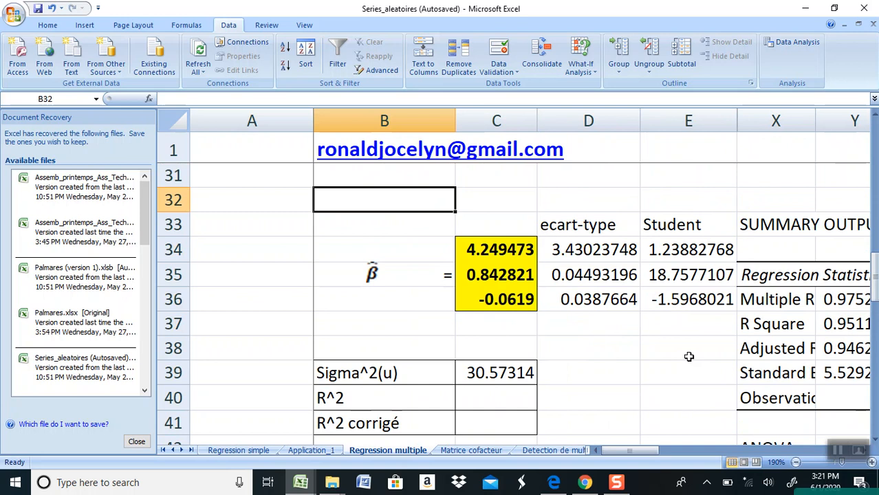
{"action": "key", "text": "Up"}
{"action": "key", "text": "Up"}
{"action": "key", "text": "Up"}
{"action": "key", "text": "Up"}
{"action": "key", "text": "Up"}
{"action": "key", "text": "Up"}
{"action": "key", "text": "Down"}
{"action": "key", "text": "Down"}
{"action": "key", "text": "Down"}
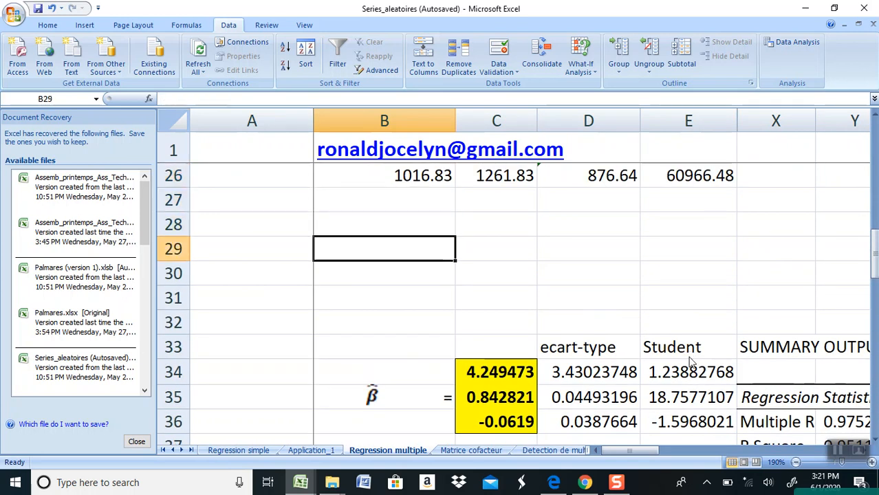
{"action": "key", "text": "Down"}
{"action": "type", "text": "R"}
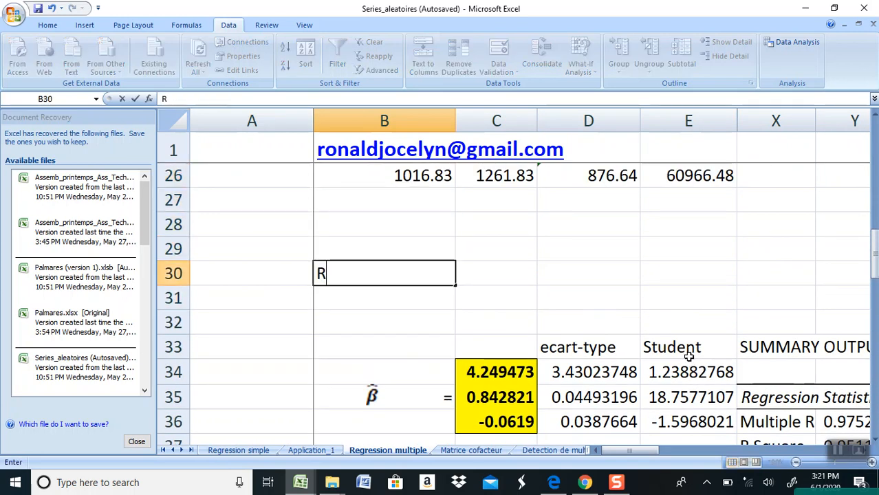
{"action": "type", "text": "^2"}
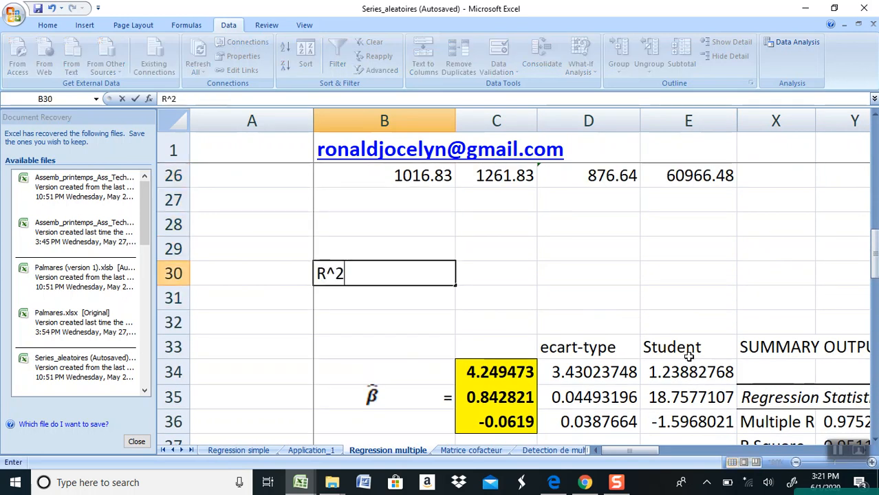
{"action": "key", "text": "Tab"}
{"action": "type", "text": "+"}
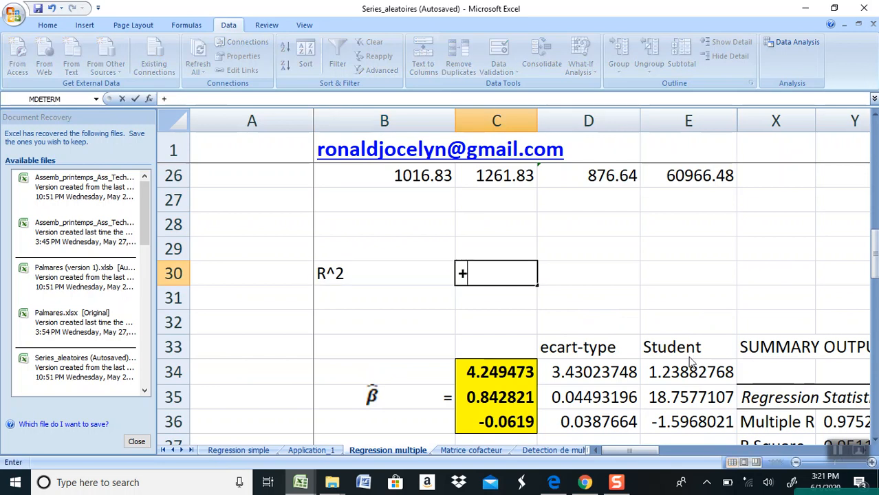
{"action": "type", "text": "1-"}
{"action": "key", "text": "Up"}
{"action": "key", "text": "Up"}
{"action": "key", "text": "Up"}
{"action": "key", "text": "Up"}
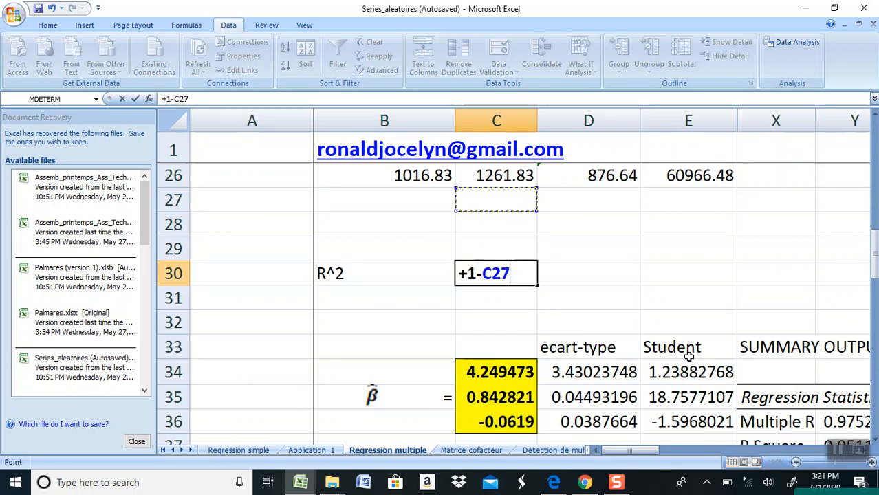
{"action": "key", "text": "Up"}
{"action": "key", "text": "Up"}
{"action": "key", "text": "Up"}
{"action": "key", "text": "Up"}
{"action": "key", "text": "Up"}
{"action": "key", "text": "Up"}
{"action": "key", "text": "Up"}
{"action": "key", "text": "Up"}
{"action": "key", "text": "Up"}
{"action": "key", "text": "Up"}
{"action": "key", "text": "Up"}
{"action": "key", "text": "Up"}
{"action": "key", "text": "Up"}
{"action": "key", "text": "Up"}
{"action": "key", "text": "Up"}
{"action": "key", "text": "Up"}
{"action": "key", "text": "Up"}
{"action": "key", "text": "Up"}
{"action": "key", "text": "Up"}
{"action": "key", "text": "Up"}
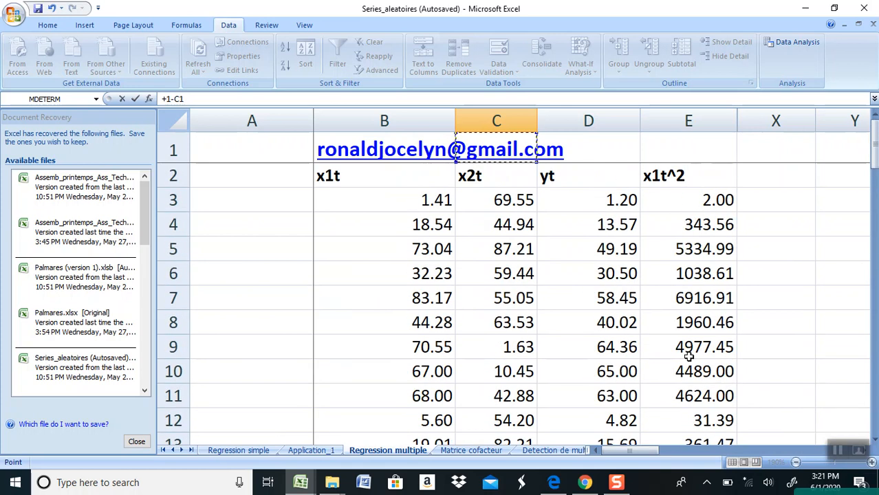
{"action": "key", "text": "Right"}
{"action": "key", "text": "Right"}
{"action": "key", "text": "Right"}
{"action": "key", "text": "Right"}
{"action": "key", "text": "Right"}
{"action": "key", "text": "Right"}
{"action": "key", "text": "Right"}
{"action": "key", "text": "Right"}
{"action": "key", "text": "Right"}
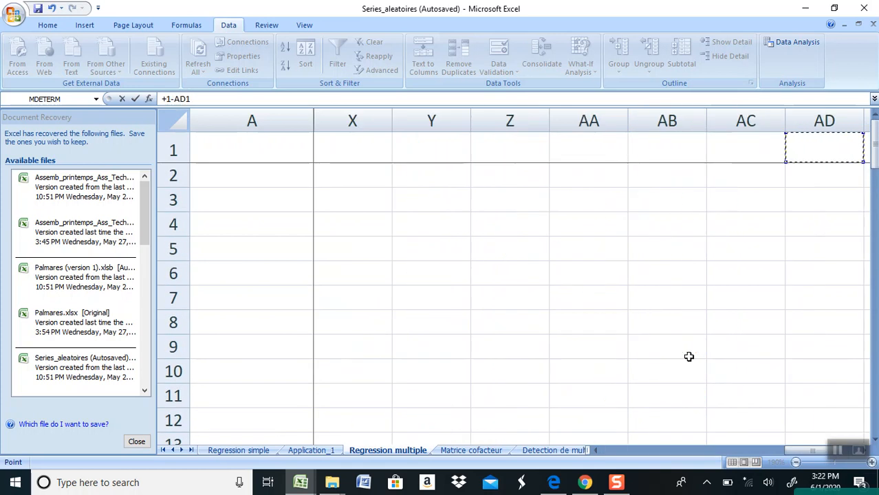
{"action": "key", "text": "Left"}
{"action": "key", "text": "Left"}
{"action": "key", "text": "Left"}
{"action": "key", "text": "Left"}
{"action": "key", "text": "Left"}
{"action": "key", "text": "Left"}
{"action": "key", "text": "Left"}
{"action": "key", "text": "Left"}
{"action": "key", "text": "Left"}
{"action": "key", "text": "Left"}
{"action": "key", "text": "Left"}
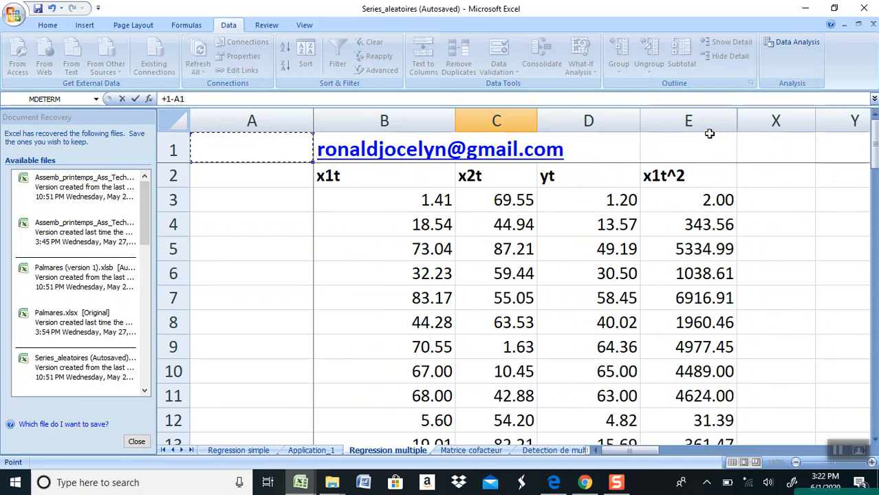
{"action": "left_click_drag", "start_coordinate": [710, 122], "coordinate": [773, 124]}
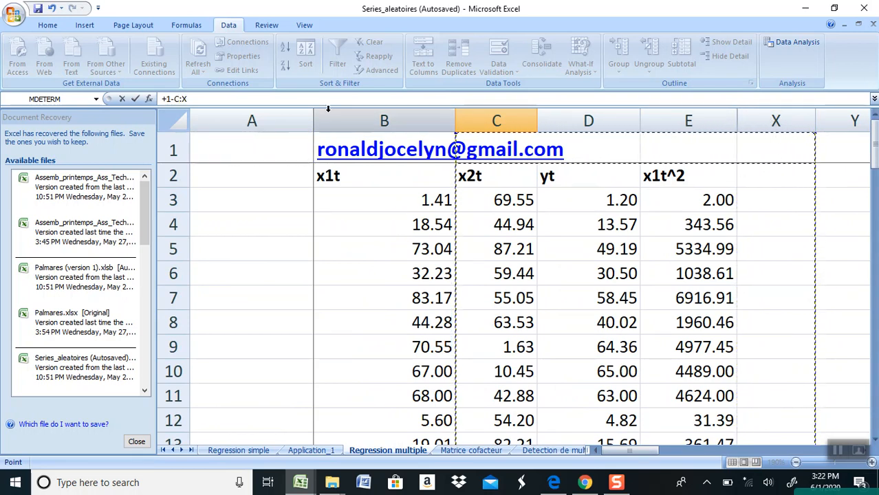
{"action": "left_click", "coordinate": [252, 98]}
{"action": "key", "text": "BackSpace"}
{"action": "key", "text": "BackSpace"}
{"action": "key", "text": "BackSpace"}
{"action": "key", "text": "BackSpace"}
{"action": "key", "text": "BackSpace"}
{"action": "key", "text": "BackSpace"}
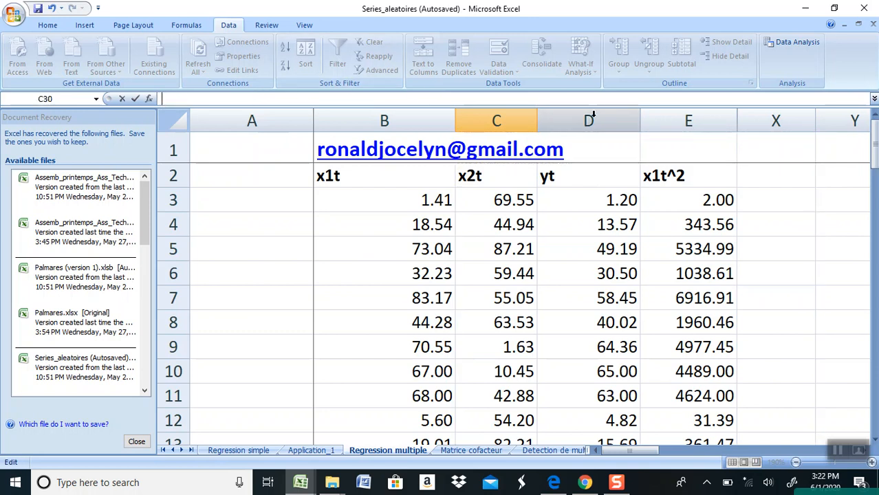
Step: Unhide the hidden columns between E and X
{"action": "left_click", "coordinate": [678, 124]}
{"action": "left_click_drag", "start_coordinate": [678, 137], "coordinate": [623, 176]}
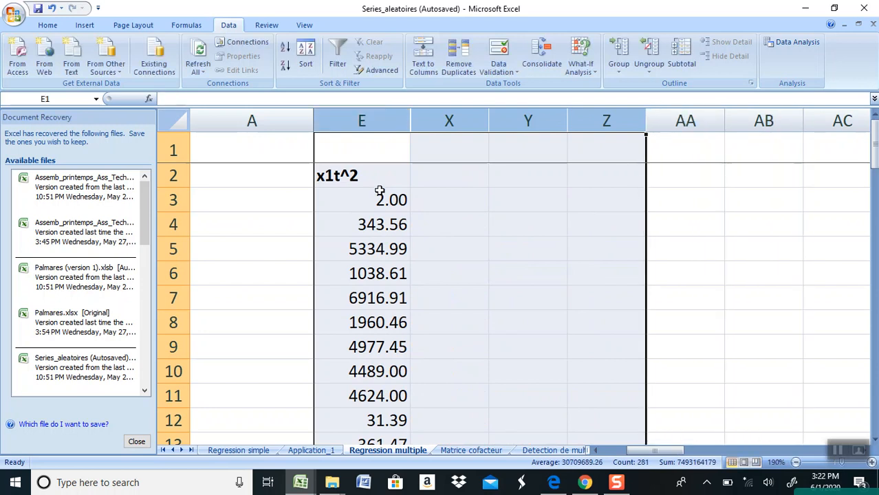
{"action": "right_click", "coordinate": [530, 219]}
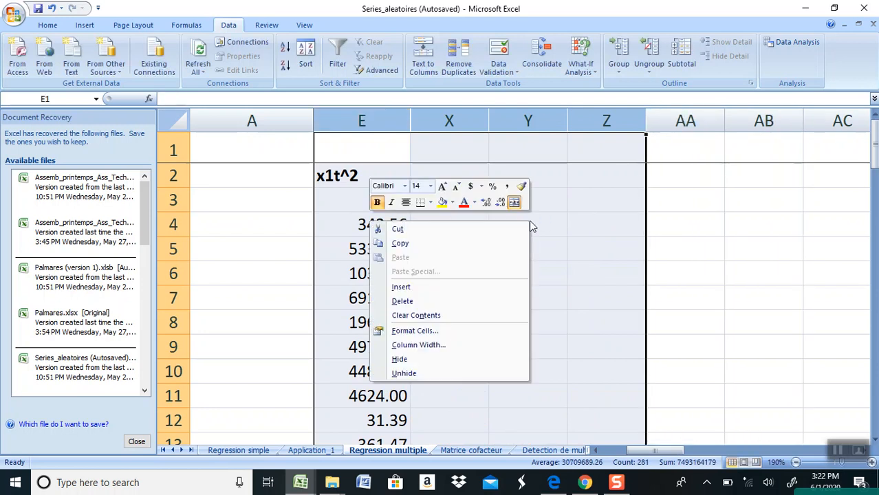
{"action": "left_click", "coordinate": [424, 372]}
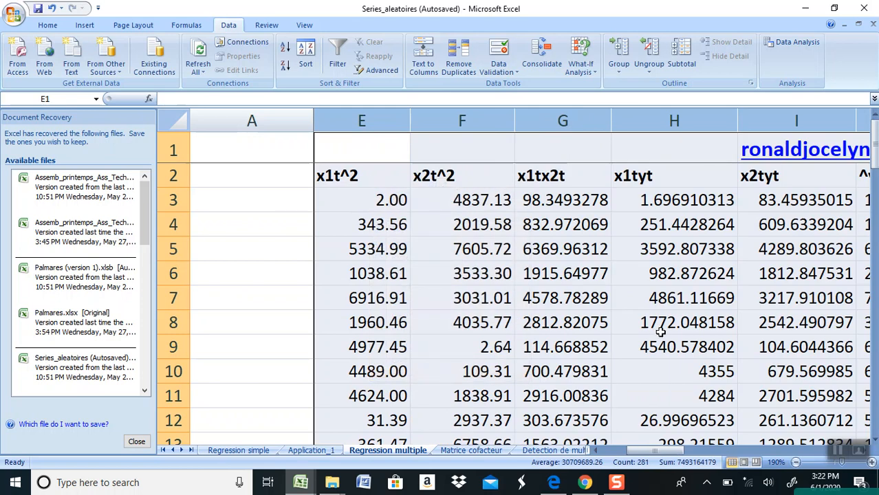
Step: Begin the yt - ybar formula in M3 with the first yt value, D3, followed by a minus sign
{"action": "key", "text": "Right"}
{"action": "key", "text": "Right"}
{"action": "key", "text": "Right"}
{"action": "key", "text": "Right"}
{"action": "key", "text": "Right"}
{"action": "key", "text": "Right"}
{"action": "key", "text": "Right"}
{"action": "key", "text": "Right"}
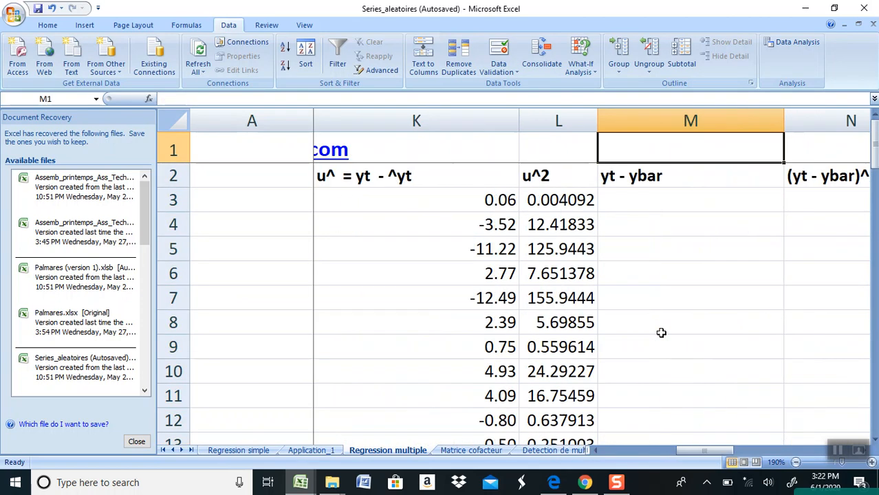
{"action": "key", "text": "Right"}
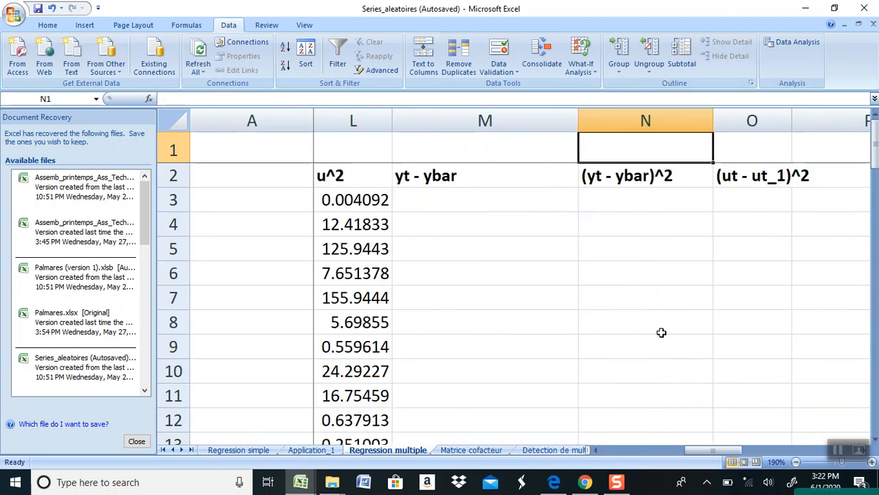
{"action": "key", "text": "Down"}
{"action": "key", "text": "Down"}
{"action": "key", "text": "Left"}
{"action": "key", "text": "Left"}
{"action": "key", "text": "Left"}
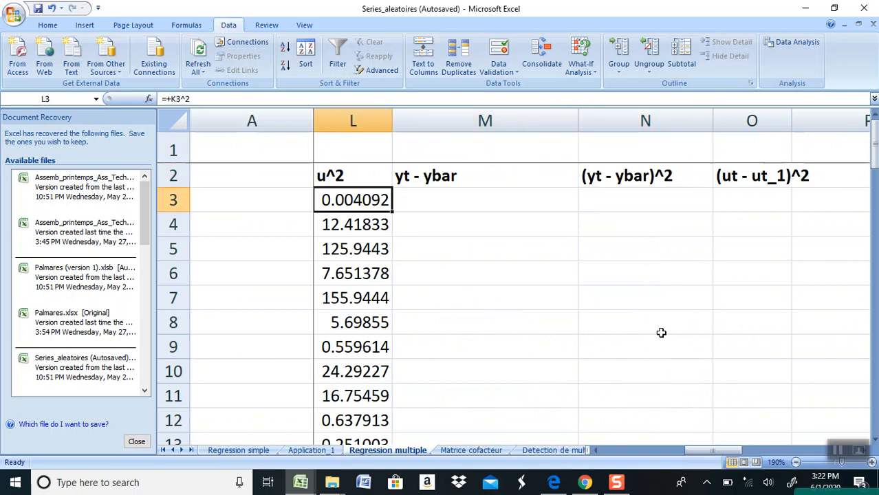
{"action": "key", "text": "Right"}
{"action": "key", "text": "Right"}
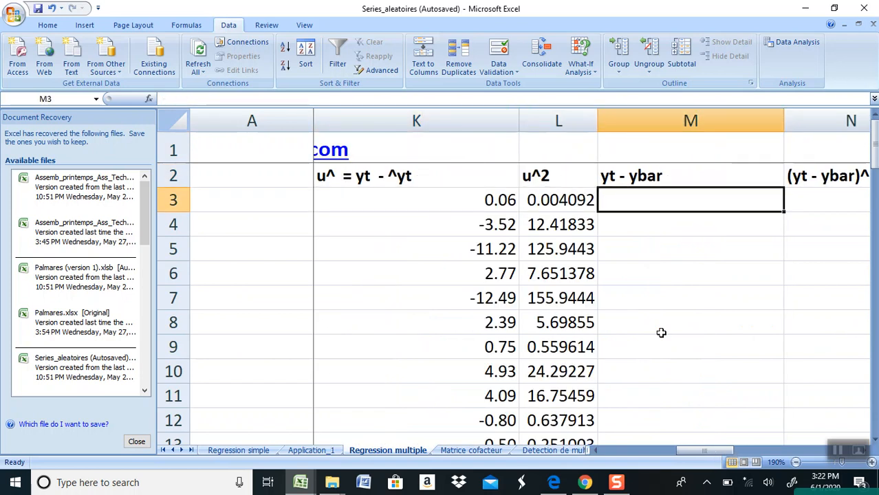
{"action": "type", "text": "+"}
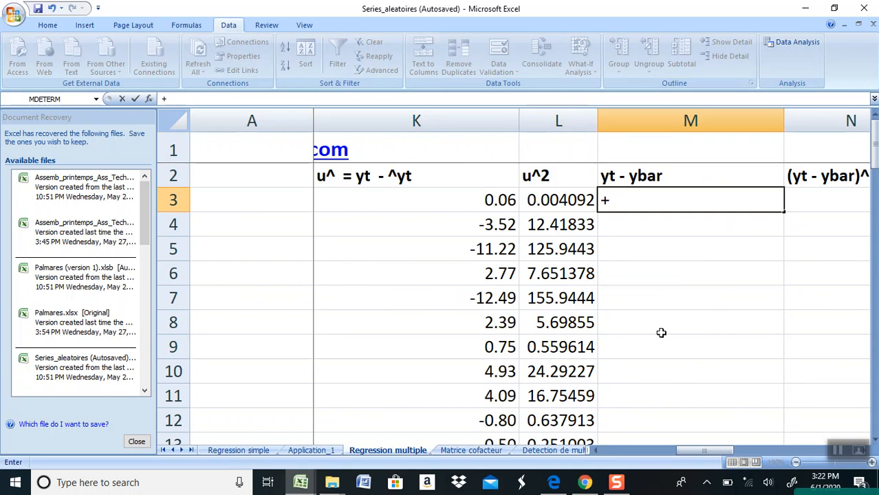
{"action": "key", "text": "Left"}
{"action": "key", "text": "Left"}
{"action": "key", "text": "Left"}
{"action": "key", "text": "Left"}
{"action": "key", "text": "Left"}
{"action": "key", "text": "Left"}
{"action": "key", "text": "Left"}
{"action": "key", "text": "Left"}
{"action": "key", "text": "Left"}
{"action": "key", "text": "Left"}
{"action": "key", "text": "Left"}
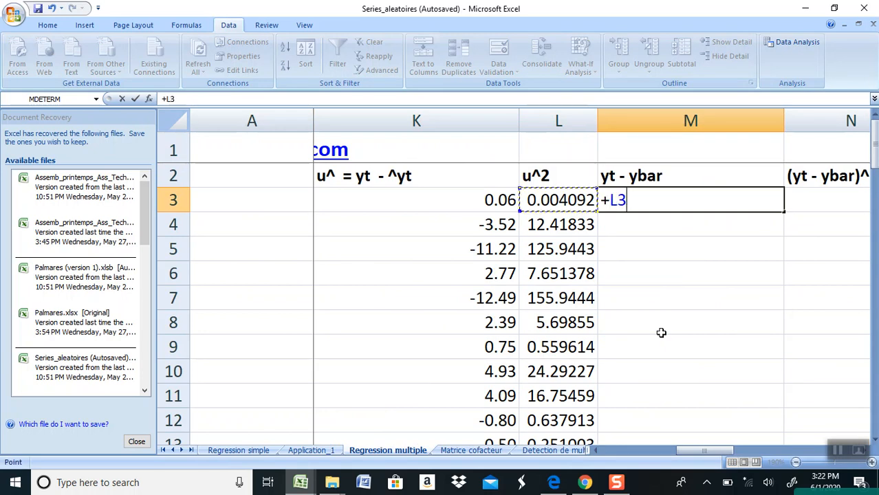
{"action": "key", "text": "Right"}
{"action": "key", "text": "Right"}
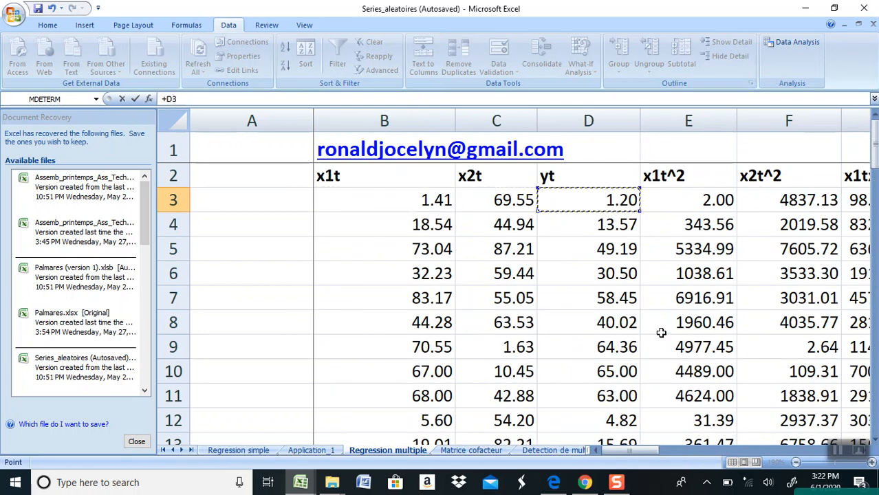
{"action": "type", "text": "-"}
{"action": "left_click", "coordinate": [626, 329]}
{"action": "key", "text": "Down"}
{"action": "key", "text": "Down"}
{"action": "key", "text": "Down"}
{"action": "key", "text": "Down"}
{"action": "key", "text": "Down"}
{"action": "key", "text": "Down"}
{"action": "key", "text": "Down"}
{"action": "key", "text": "Down"}
{"action": "key", "text": "Down"}
{"action": "key", "text": "Down"}
{"action": "key", "text": "Down"}
{"action": "key", "text": "Down"}
{"action": "key", "text": "Down"}
{"action": "key", "text": "Down"}
{"action": "key", "text": "Down"}
{"action": "key", "text": "Down"}
{"action": "key", "text": "Down"}
{"action": "key", "text": "Down"}
{"action": "key", "text": "Down"}
{"action": "key", "text": "Down"}
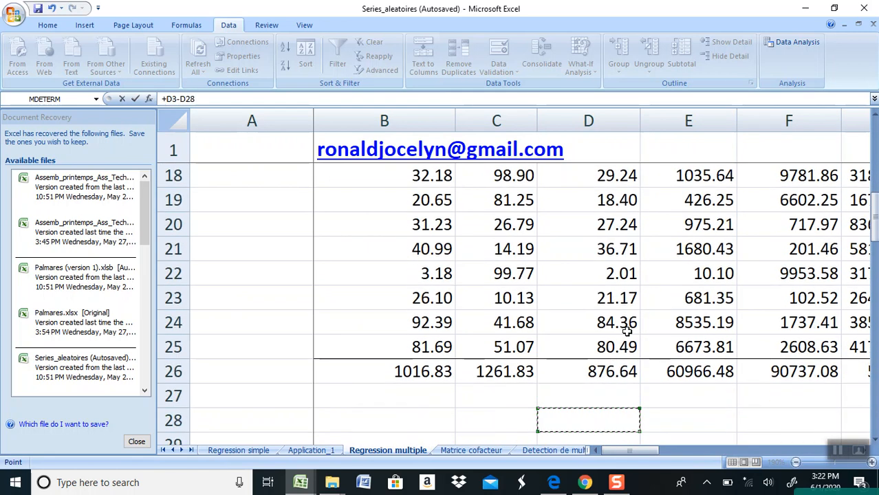
{"action": "key", "text": "Left"}
{"action": "key", "text": "Left"}
{"action": "key", "text": "Left"}
{"action": "key", "text": "Right"}
{"action": "key", "text": "Right"}
{"action": "key", "text": "Right"}
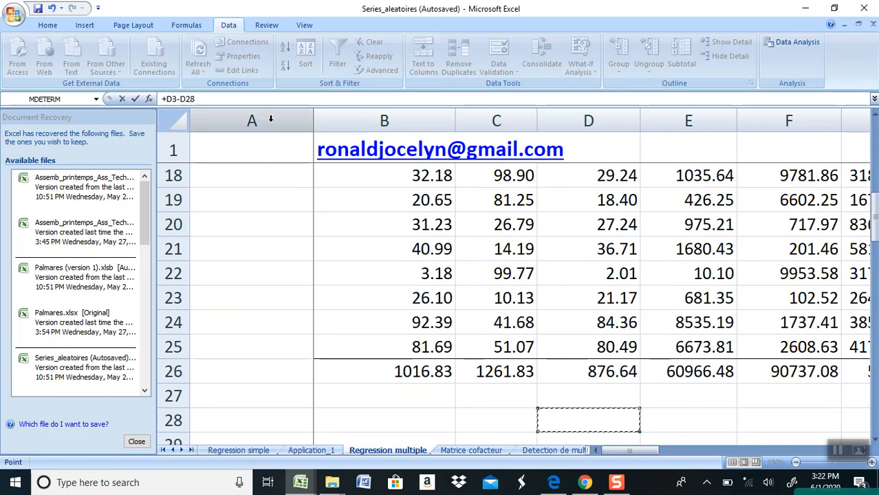
Step: Make the M3 formula subtract the mean of the yt series using AVERAGE(D3:D25)
{"action": "left_click_drag", "start_coordinate": [196, 98], "coordinate": [181, 99]}
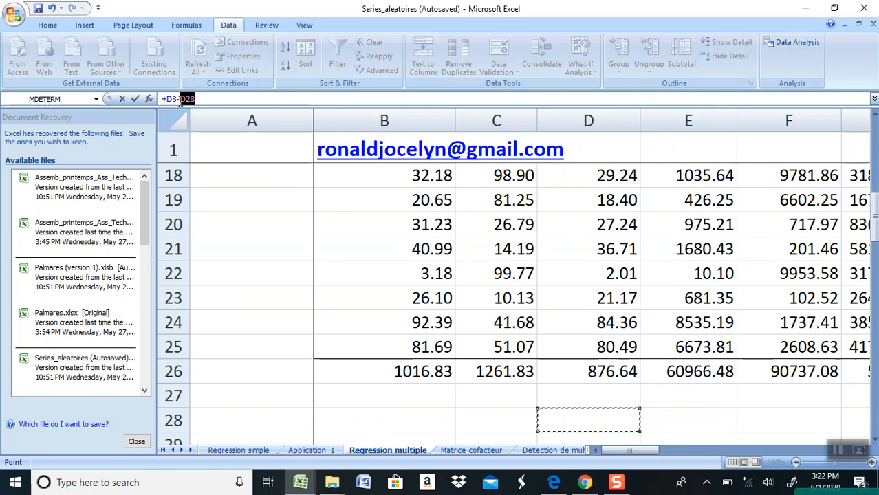
{"action": "type", "text": "a"}
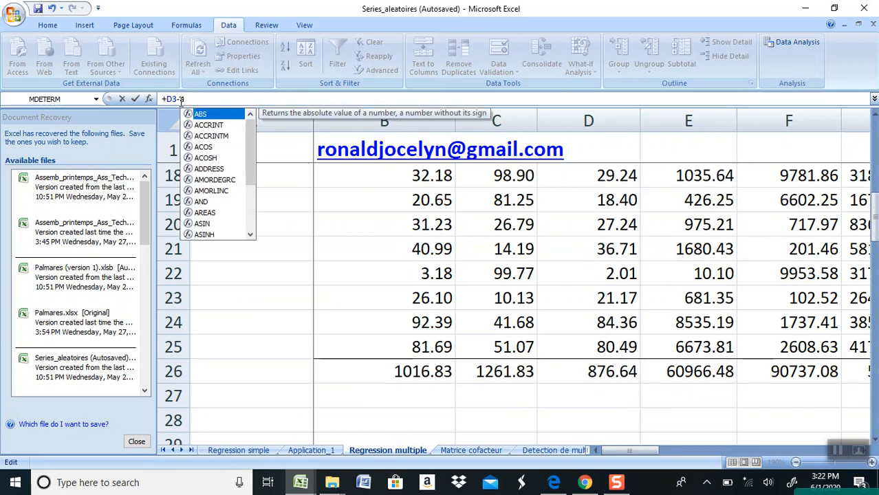
{"action": "type", "text": "vera"}
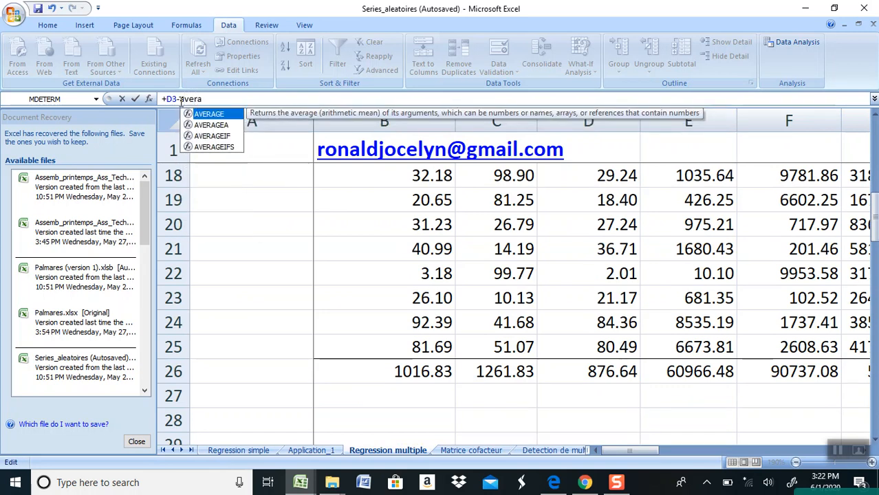
{"action": "double_click", "coordinate": [212, 115]}
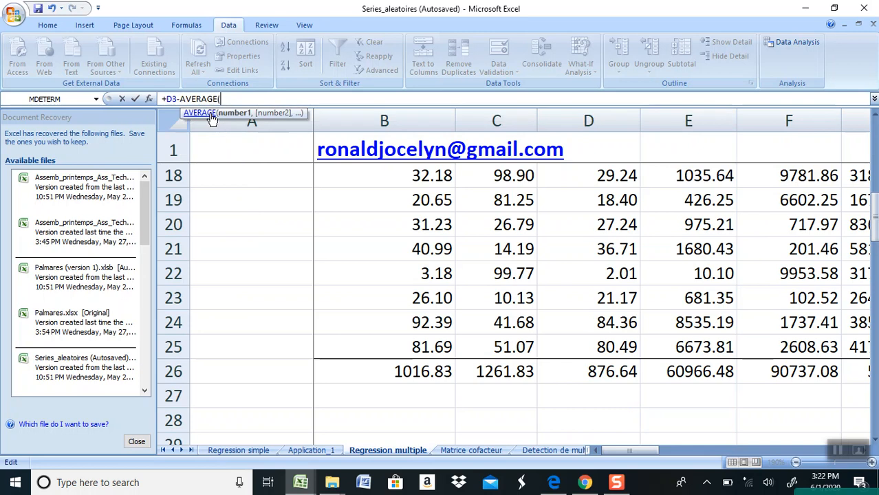
{"action": "left_click", "coordinate": [708, 349]}
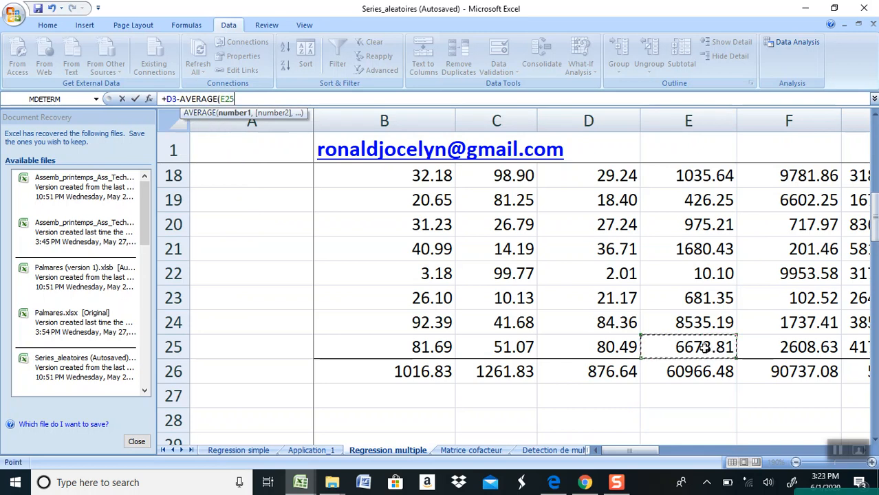
{"action": "left_click_drag", "start_coordinate": [622, 349], "coordinate": [611, 196]}
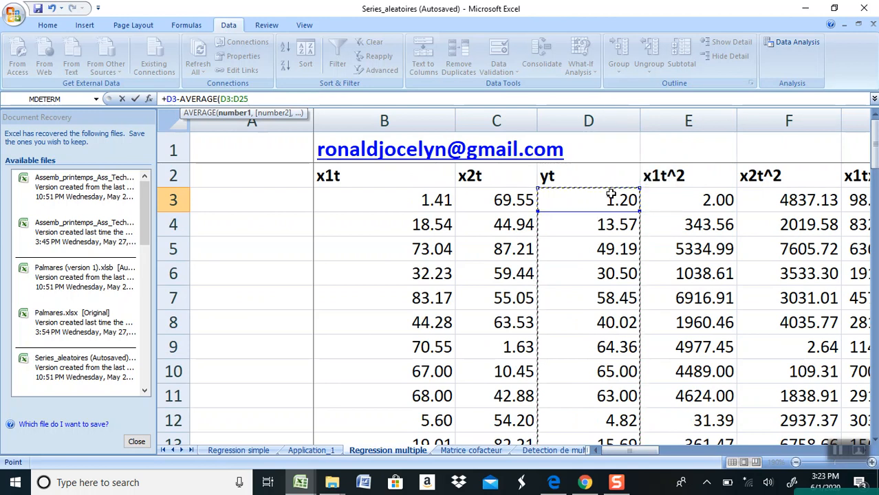
{"action": "type", "text": ")"}
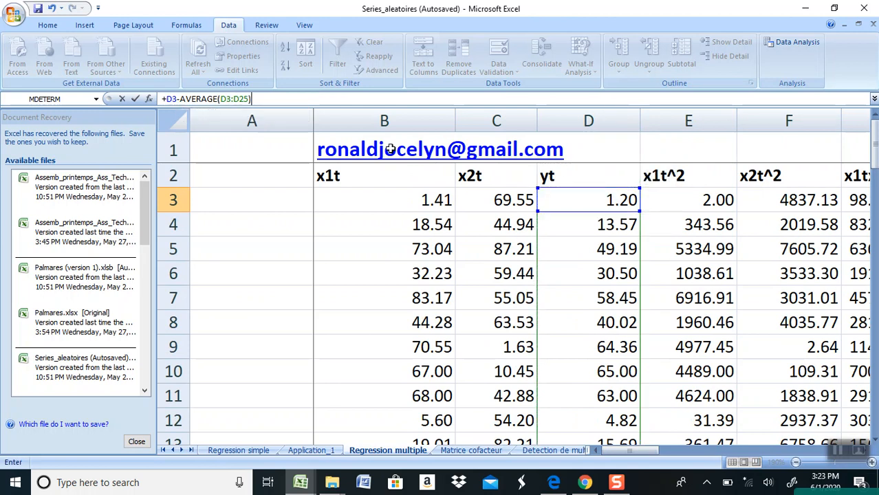
Step: Make the averaged range absolute as $D$3:$D$25 and enter the yt - ybar formula in M3
{"action": "left_click", "coordinate": [228, 99]}
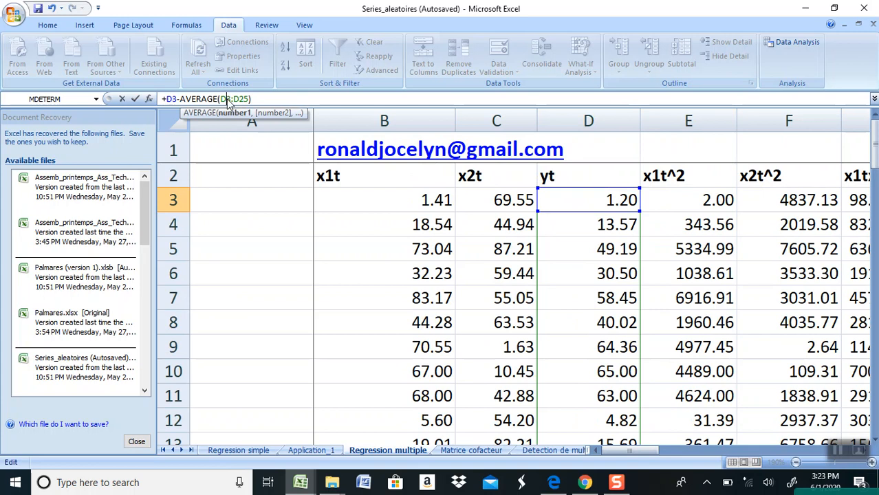
{"action": "key", "text": "F4"}
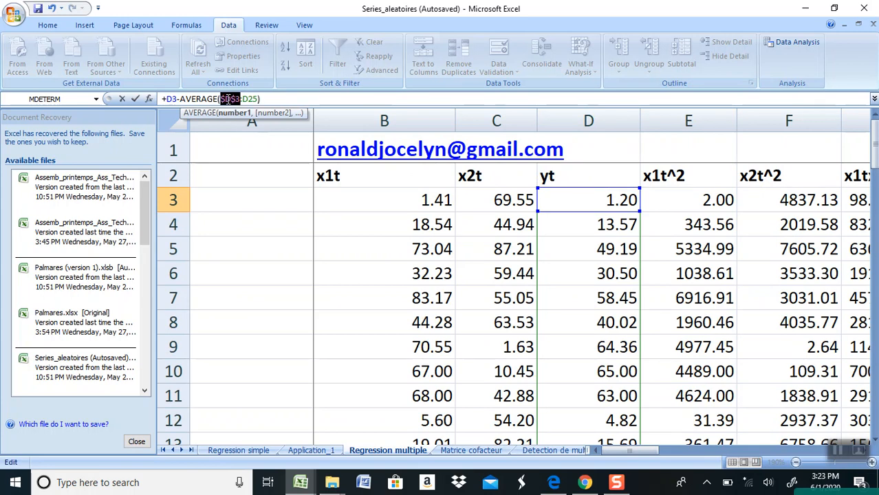
{"action": "left_click", "coordinate": [247, 99]}
{"action": "key", "text": "F4"}
{"action": "key", "text": "Return"}
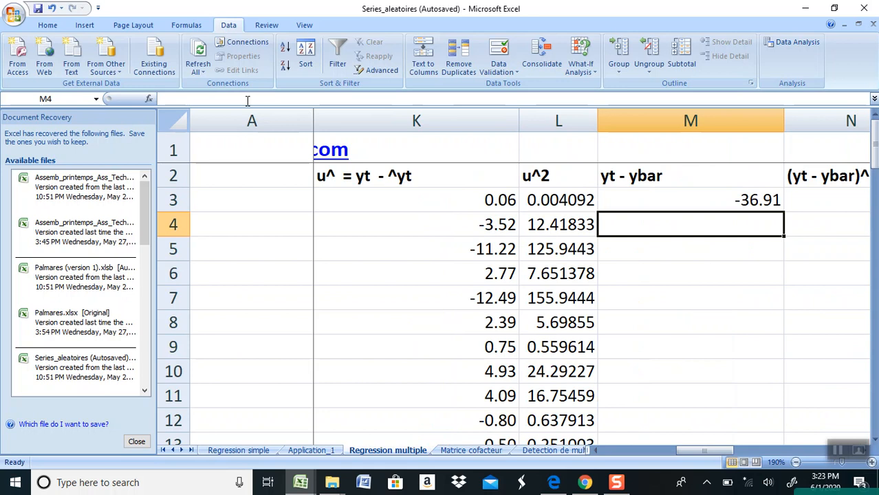
Step: Open the yt - ybar formula in M3 to review its references
{"action": "double_click", "coordinate": [745, 198]}
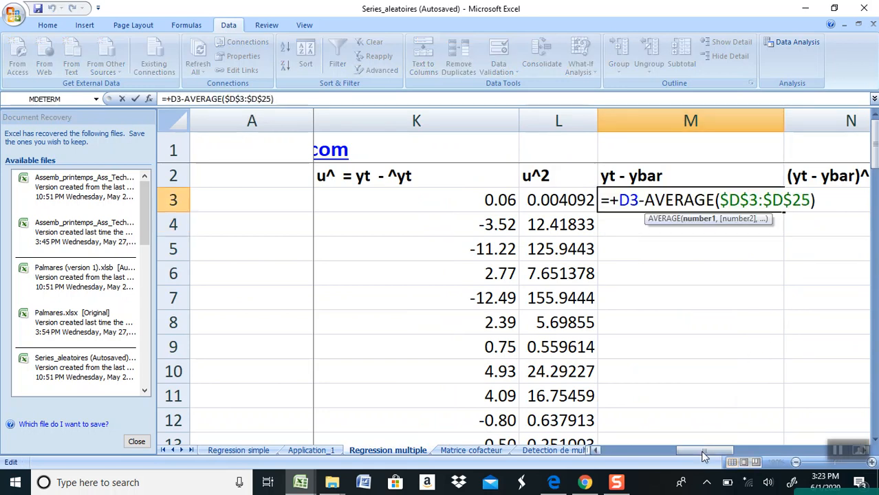
Step: Close the reviewed yt - ybar formula in M3 and fill it down through M25
{"action": "left_click_drag", "start_coordinate": [702, 448], "coordinate": [619, 446]}
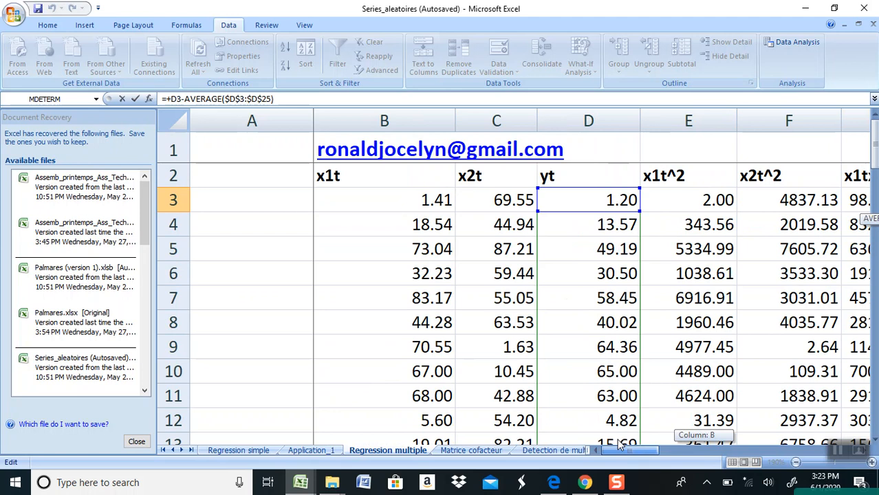
{"action": "left_click_drag", "start_coordinate": [619, 446], "coordinate": [619, 446]}
{"action": "key", "text": "Return"}
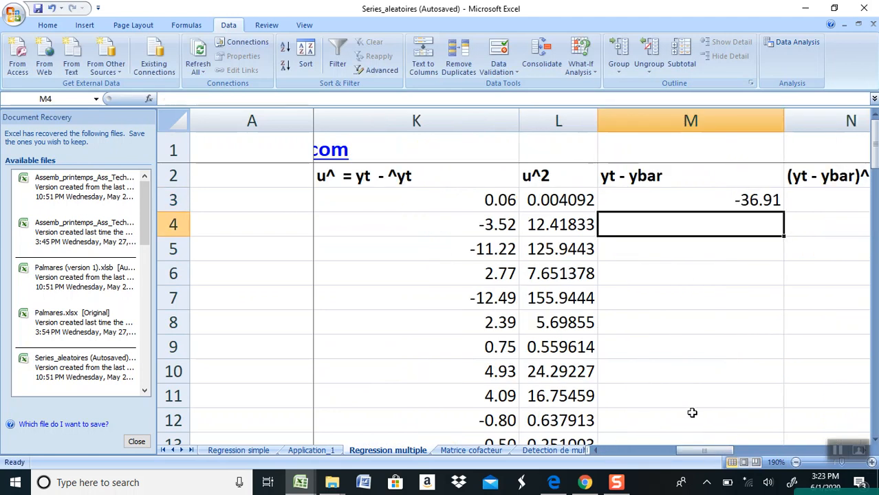
{"action": "left_click", "coordinate": [707, 281]}
{"action": "left_click", "coordinate": [759, 201]}
{"action": "left_click_drag", "start_coordinate": [784, 210], "coordinate": [762, 349]}
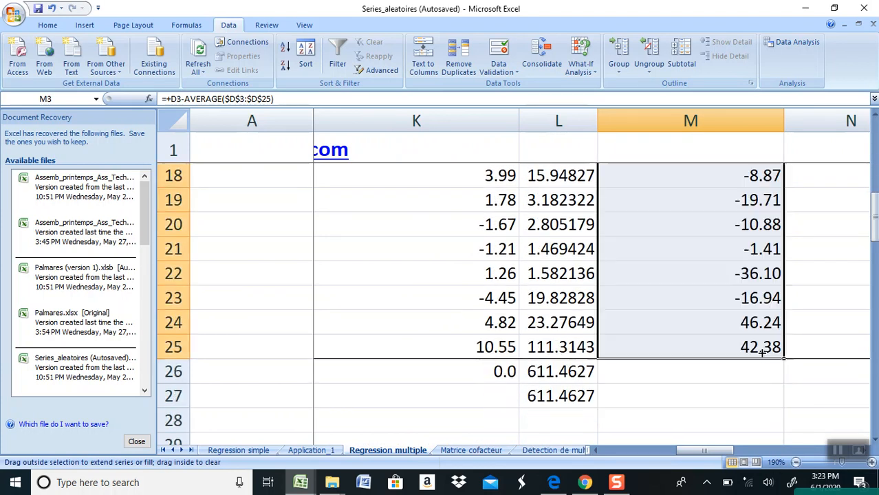
Step: Sum the yt - ybar deviations in M26 with =SUM(M3:M25)
{"action": "left_click", "coordinate": [697, 373]}
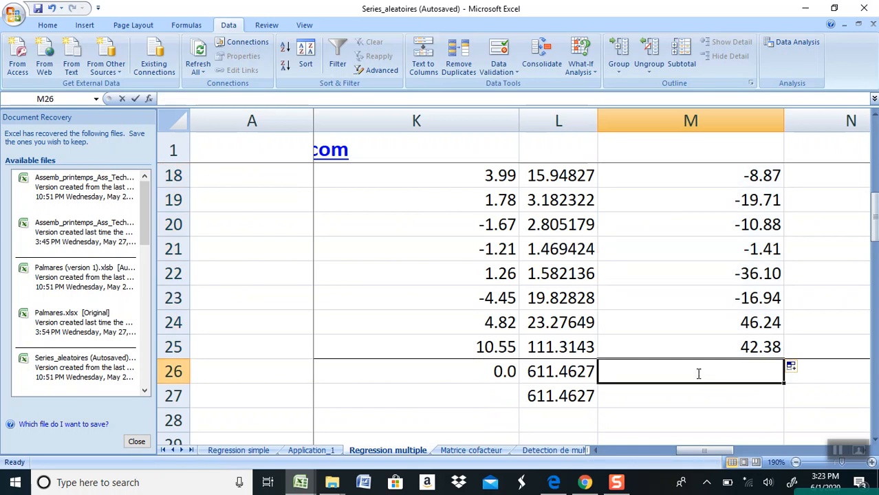
{"action": "type", "text": "=su"}
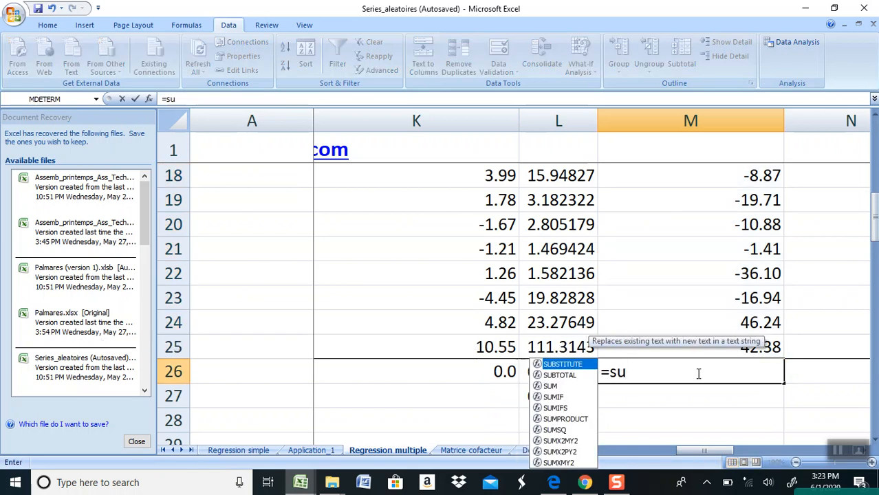
{"action": "double_click", "coordinate": [557, 386]}
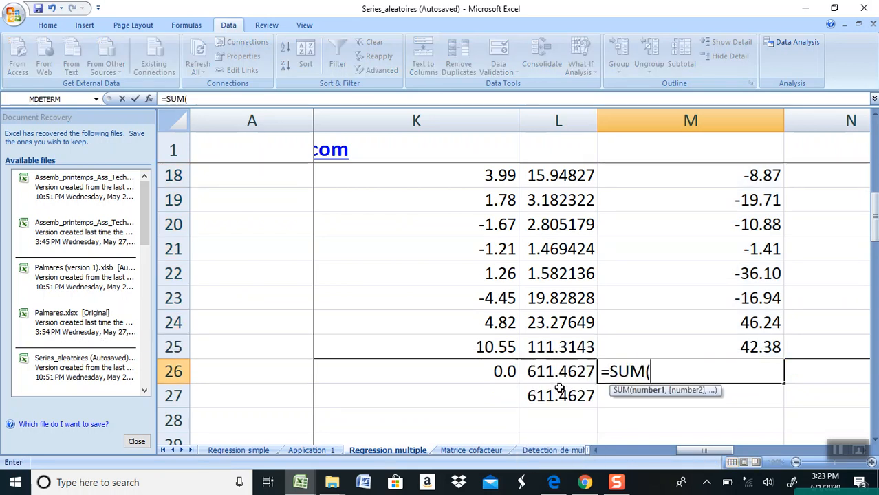
{"action": "left_click_drag", "start_coordinate": [646, 349], "coordinate": [684, 194]}
{"action": "key", "text": "Return"}
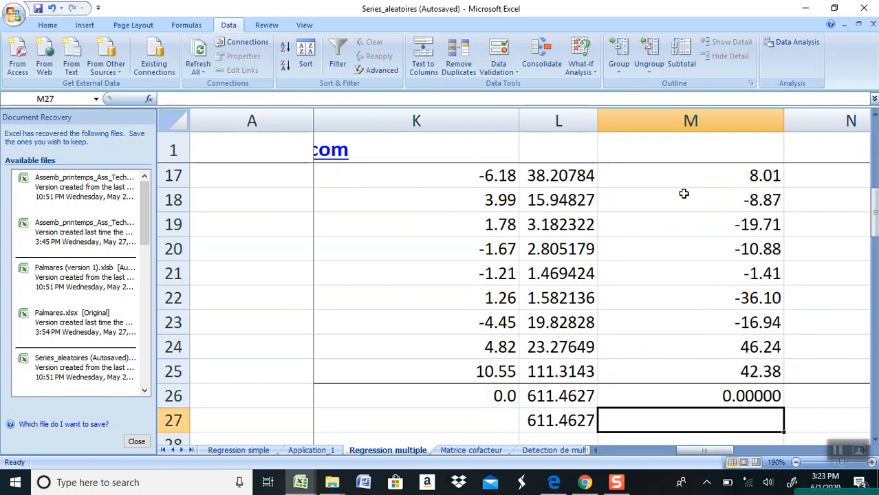
Step: Enter the squared deviation formula +M3^2 in N3, under the (yt - ybar)^2 heading
{"action": "key", "text": "Up"}
{"action": "key", "text": "Right"}
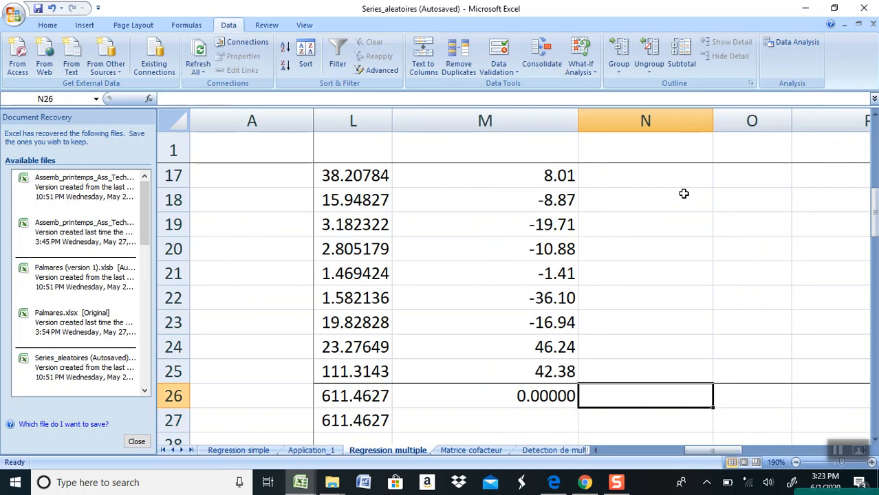
{"action": "key", "text": "Up"}
{"action": "key", "text": "Up"}
{"action": "key", "text": "Up"}
{"action": "key", "text": "Up"}
{"action": "key", "text": "Up"}
{"action": "key", "text": "Up"}
{"action": "key", "text": "Up"}
{"action": "key", "text": "Up"}
{"action": "key", "text": "Up"}
{"action": "key", "text": "Up"}
{"action": "key", "text": "Up"}
{"action": "key", "text": "Up"}
{"action": "key", "text": "Up"}
{"action": "key", "text": "Up"}
{"action": "key", "text": "Up"}
{"action": "key", "text": "Up"}
{"action": "key", "text": "Up"}
{"action": "key", "text": "Up"}
{"action": "key", "text": "Up"}
{"action": "key", "text": "Up"}
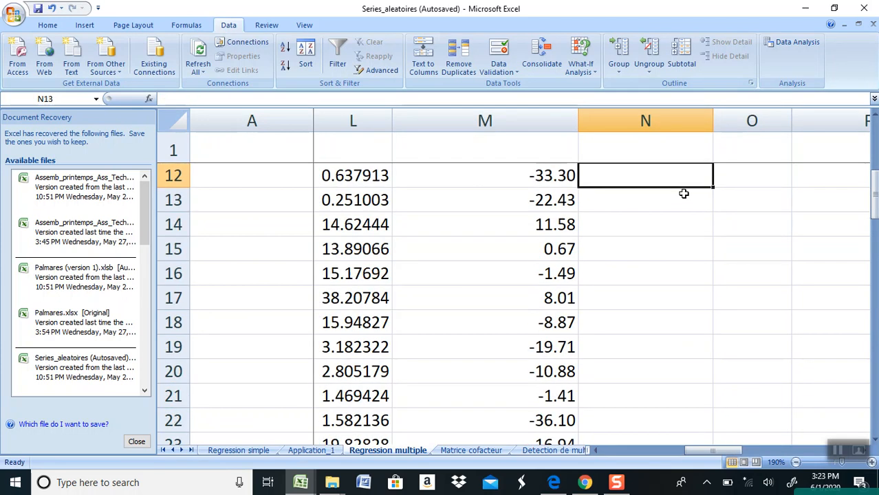
{"action": "key", "text": "Down"}
{"action": "key", "text": "Down"}
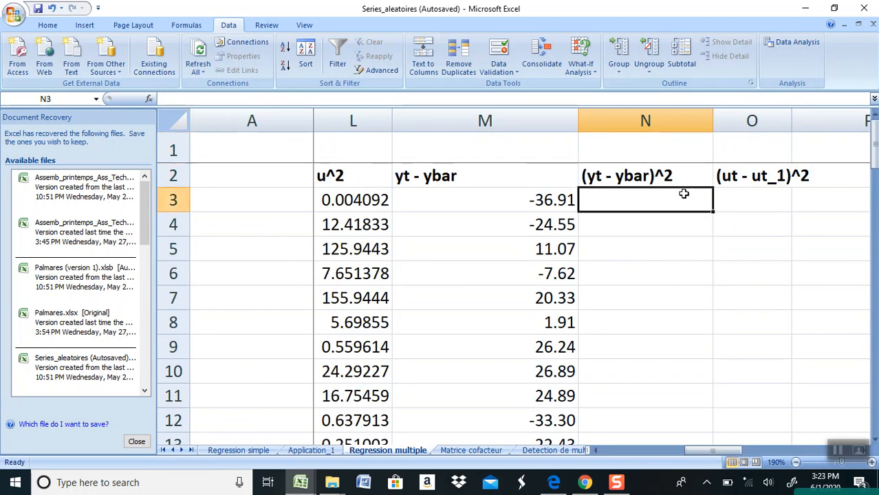
{"action": "type", "text": "+"}
{"action": "left_click", "coordinate": [547, 202]}
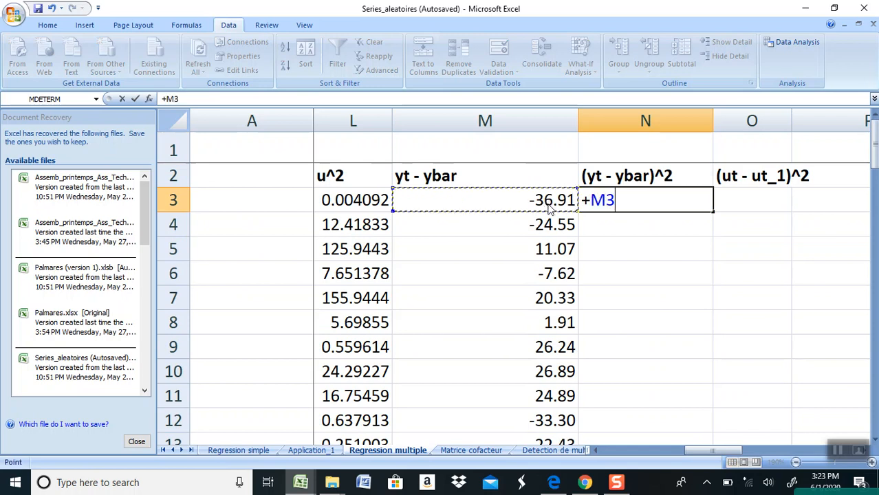
{"action": "type", "text": "^2"}
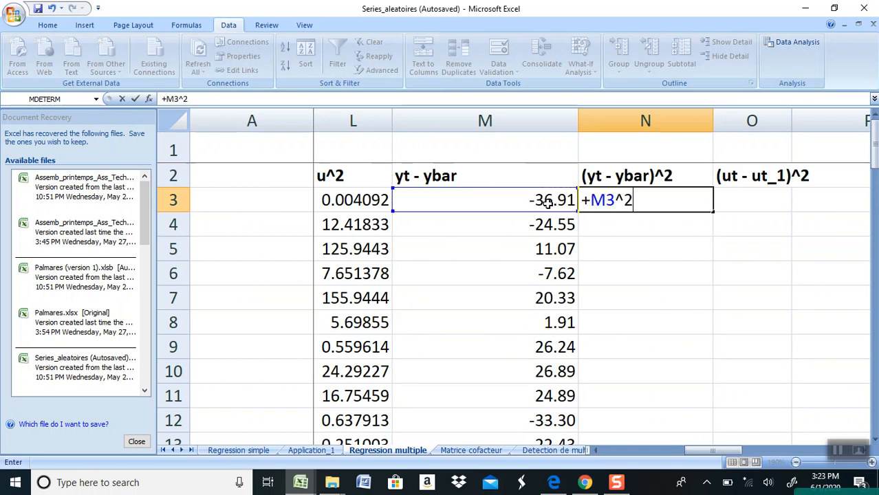
{"action": "key", "text": "Return"}
Step: Fill the (yt - ybar)^2 formula from N3 down to N25 and extend the M26 sum formula into N26
{"action": "left_click", "coordinate": [673, 206]}
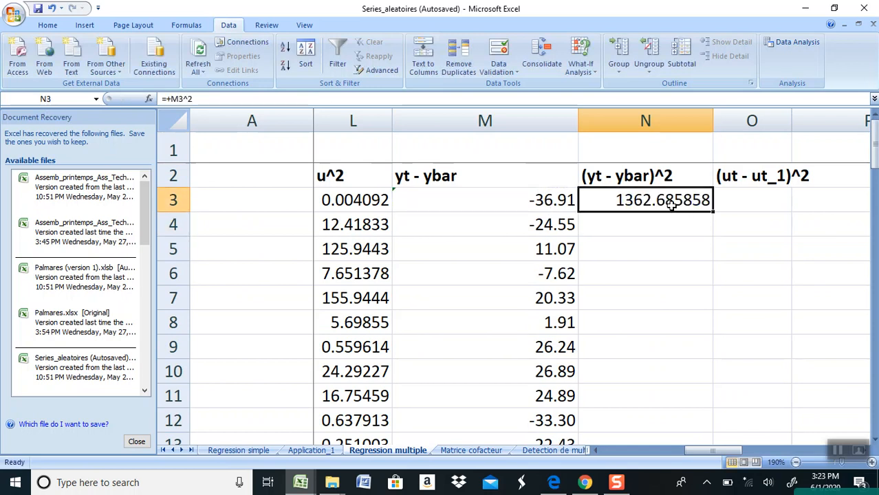
{"action": "left_click_drag", "start_coordinate": [708, 209], "coordinate": [656, 356]}
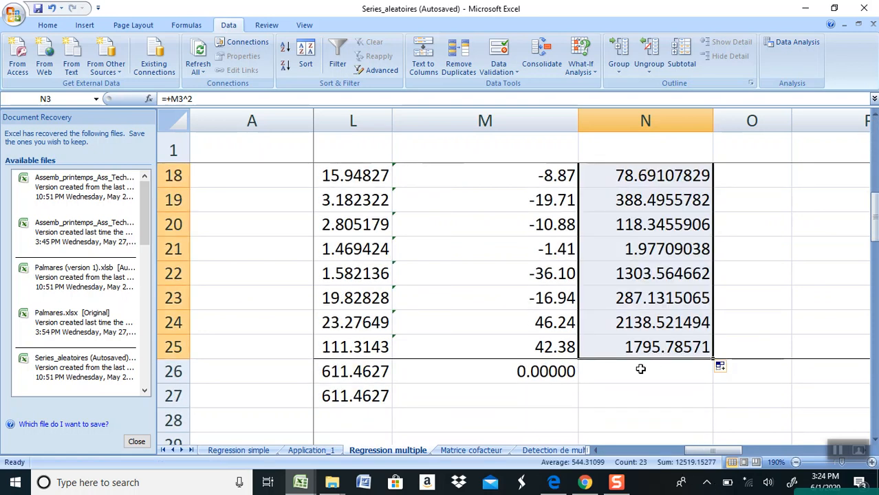
{"action": "left_click", "coordinate": [564, 372]}
{"action": "left_click_drag", "start_coordinate": [580, 386], "coordinate": [700, 372]}
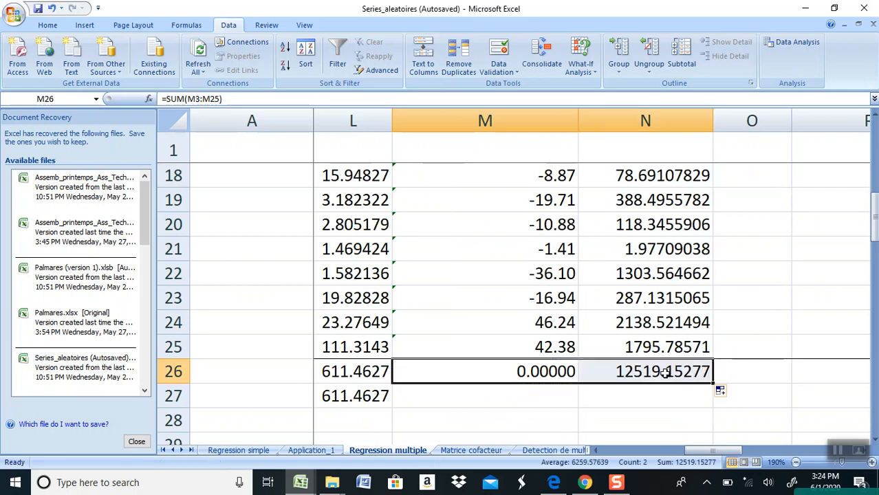
{"action": "left_click", "coordinate": [748, 375]}
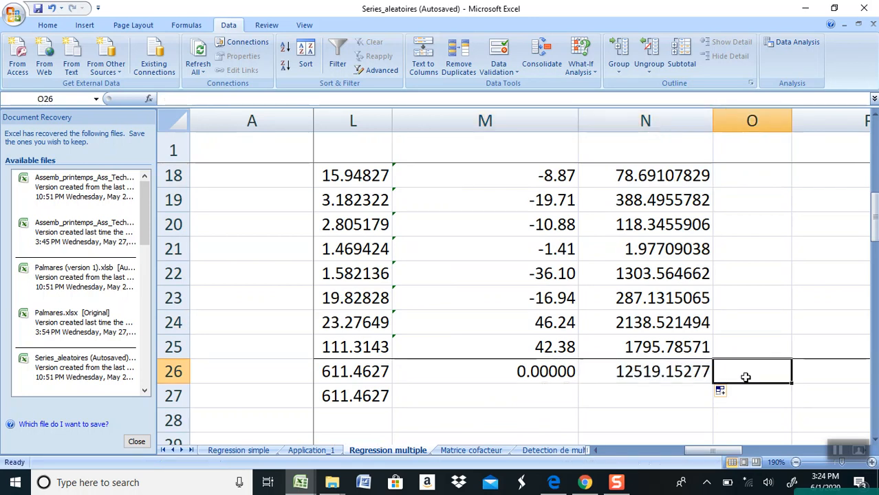
{"action": "key", "text": "Up"}
{"action": "key", "text": "Up"}
{"action": "key", "text": "Up"}
{"action": "key", "text": "Up"}
{"action": "key", "text": "Up"}
{"action": "key", "text": "Up"}
{"action": "key", "text": "Up"}
{"action": "key", "text": "Up"}
{"action": "key", "text": "Up"}
{"action": "key", "text": "Up"}
{"action": "key", "text": "Up"}
{"action": "key", "text": "Up"}
{"action": "key", "text": "Up"}
{"action": "key", "text": "Up"}
{"action": "key", "text": "Up"}
{"action": "key", "text": "Up"}
{"action": "key", "text": "Up"}
{"action": "key", "text": "Up"}
{"action": "key", "text": "Up"}
{"action": "key", "text": "Up"}
{"action": "key", "text": "Up"}
{"action": "key", "text": "Up"}
{"action": "key", "text": "Up"}
{"action": "key", "text": "Up"}
{"action": "key", "text": "Up"}
{"action": "key", "text": "Down"}
{"action": "key", "text": "Down"}
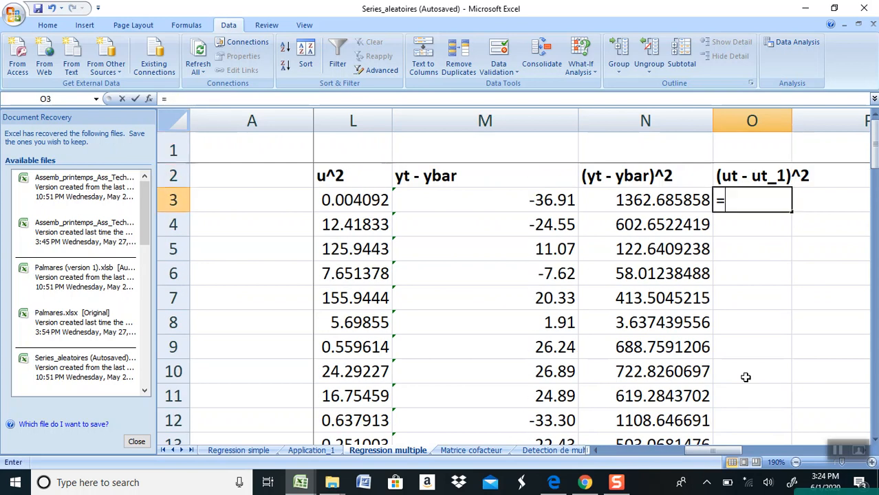
{"action": "type", "text": "="}
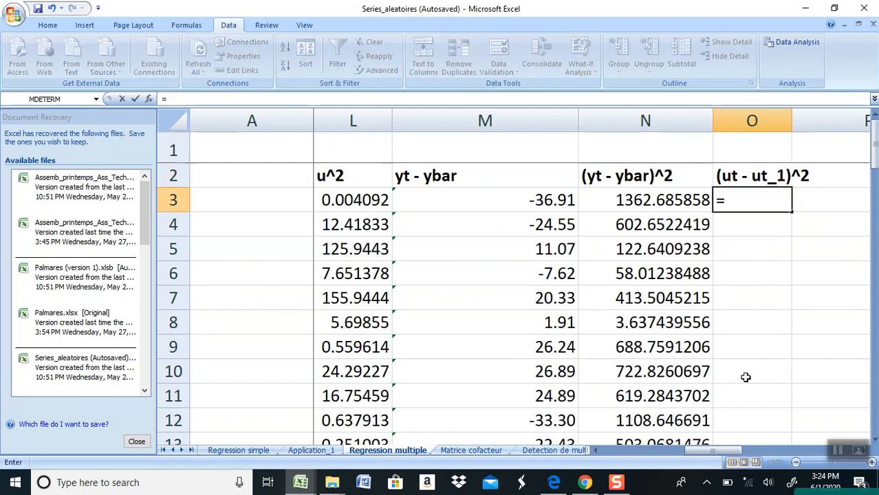
{"action": "key", "text": "Left"}
{"action": "key", "text": "Left"}
{"action": "key", "text": "Left"}
{"action": "key", "text": "Left"}
{"action": "key", "text": "Left"}
{"action": "key", "text": "Left"}
{"action": "key", "text": "Left"}
{"action": "key", "text": "Left"}
{"action": "key", "text": "Left"}
{"action": "key", "text": "Left"}
{"action": "key", "text": "Left"}
{"action": "key", "text": "Left"}
{"action": "key", "text": "Left"}
{"action": "key", "text": "Left"}
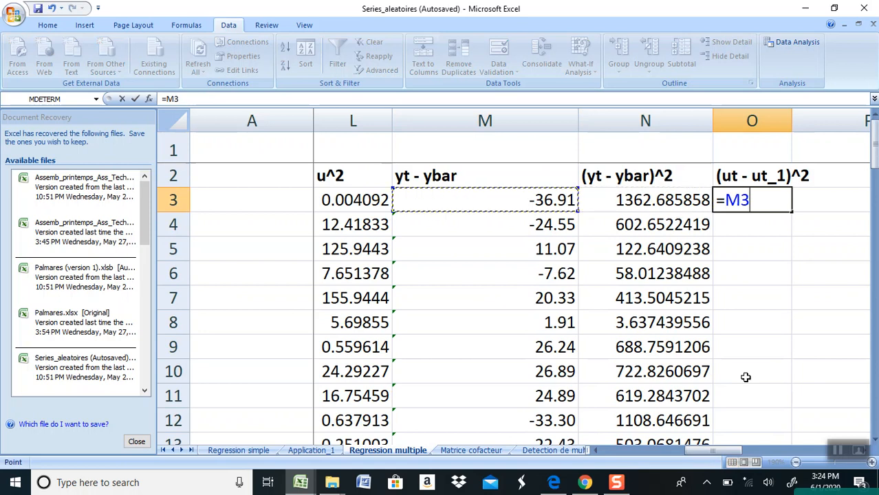
{"action": "key", "text": "Right"}
{"action": "key", "text": "Right"}
{"action": "type", "text": "-"}
{"action": "key", "text": "Right"}
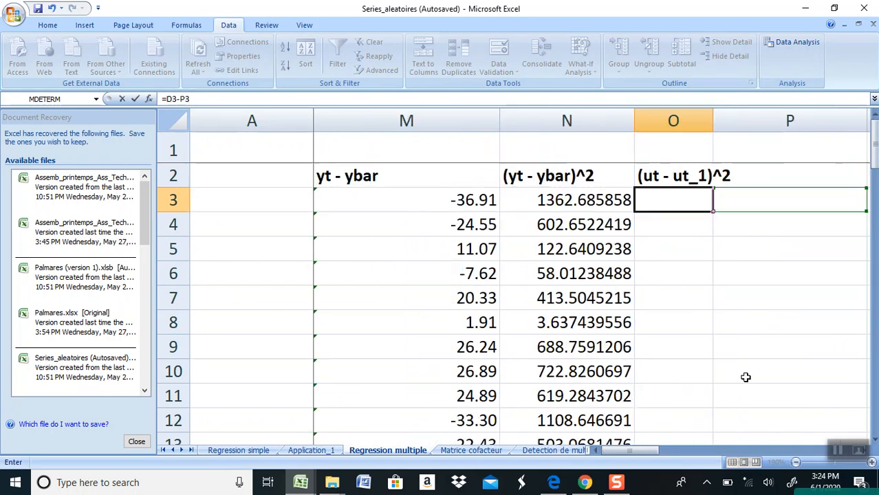
{"action": "key", "text": "Left"}
{"action": "key", "text": "Left"}
{"action": "key", "text": "Left"}
{"action": "key", "text": "Left"}
{"action": "key", "text": "Left"}
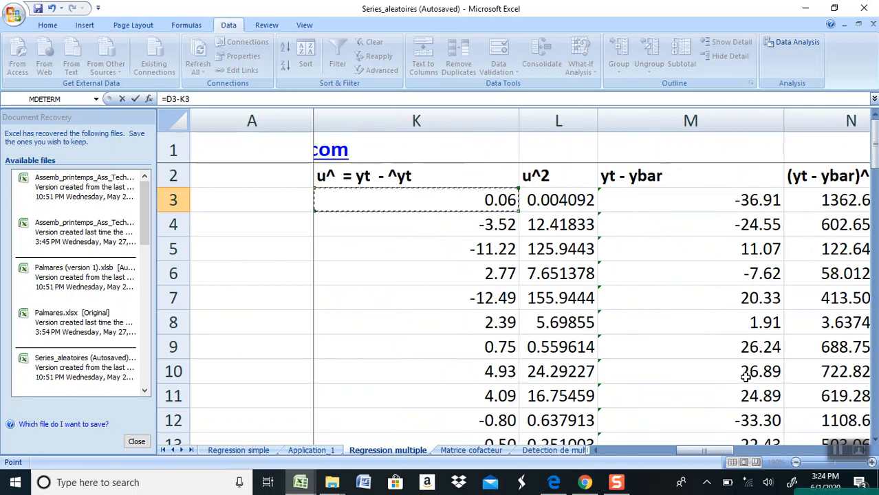
{"action": "key", "text": "Left"}
{"action": "key", "text": "Left"}
{"action": "key", "text": "Right"}
{"action": "key", "text": "Return"}
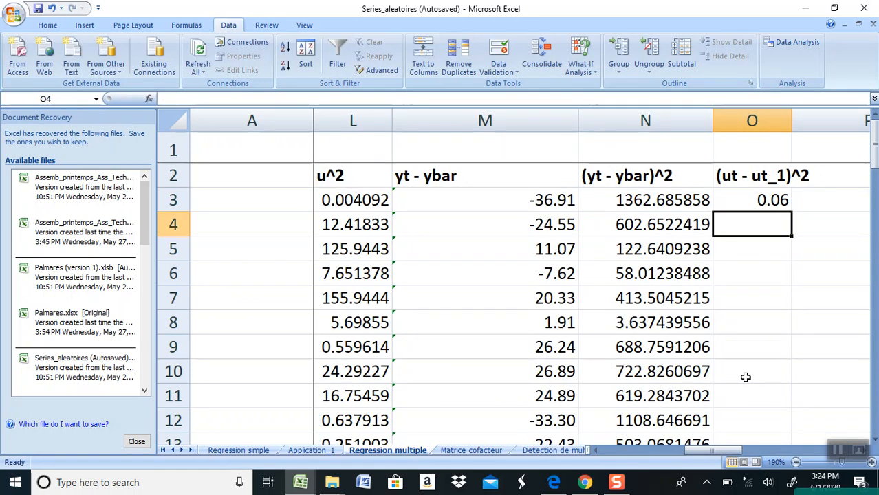
{"action": "left_click", "coordinate": [757, 199]}
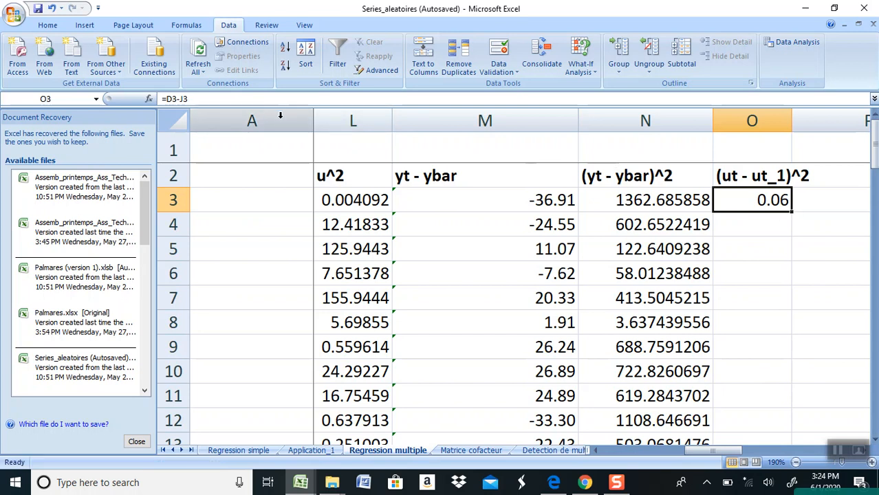
{"action": "double_click", "coordinate": [751, 204]}
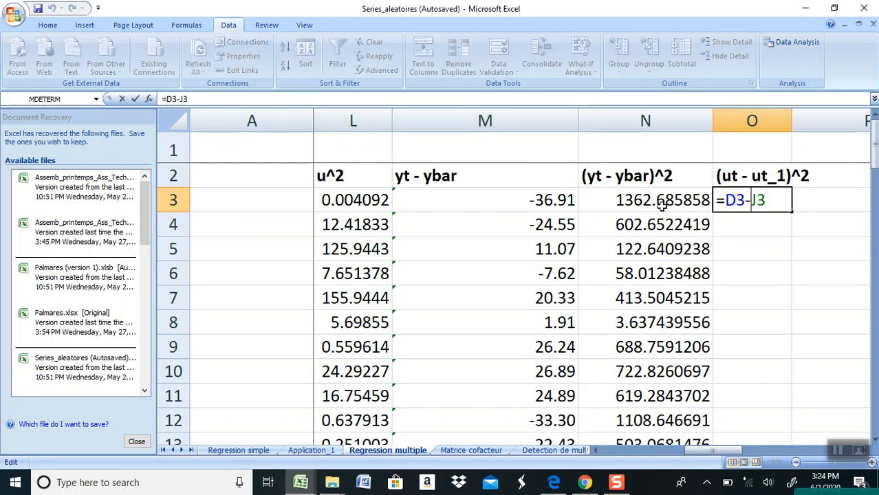
{"action": "mouse_move", "coordinate": [713, 453]}
{"action": "left_mouse_down"}
{"action": "mouse_move", "coordinate": [694, 452]}
{"action": "mouse_move", "coordinate": [725, 452]}
{"action": "left_mouse_up"}
{"action": "key", "text": "BackSpace"}
{"action": "key", "text": "BackSpace"}
{"action": "key", "text": "BackSpace"}
{"action": "key", "text": "BackSpace"}
{"action": "key", "text": "BackSpace"}
{"action": "key", "text": "BackSpace"}
{"action": "key", "text": "Return"}
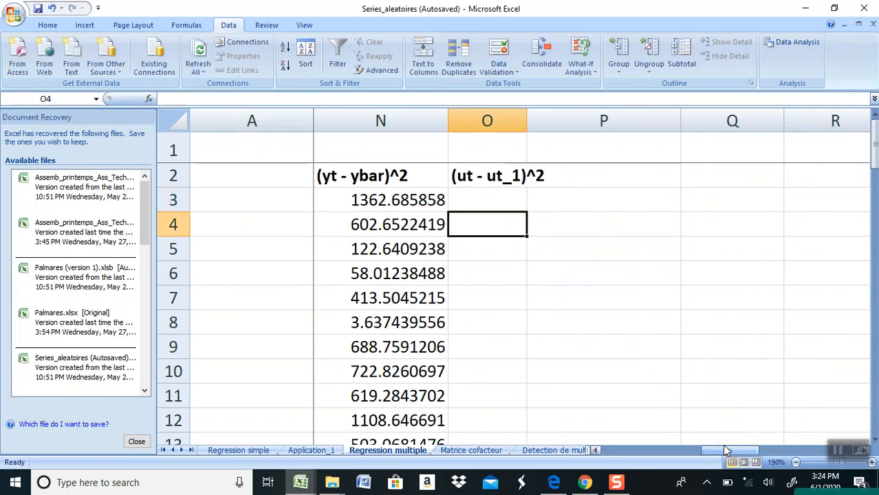
Step: Highlight the u^2 total in L26 with a yellow fill
{"action": "key", "text": "Up"}
{"action": "key", "text": "Left"}
{"action": "key", "text": "Left"}
{"action": "key", "text": "Left"}
{"action": "key", "text": "Left"}
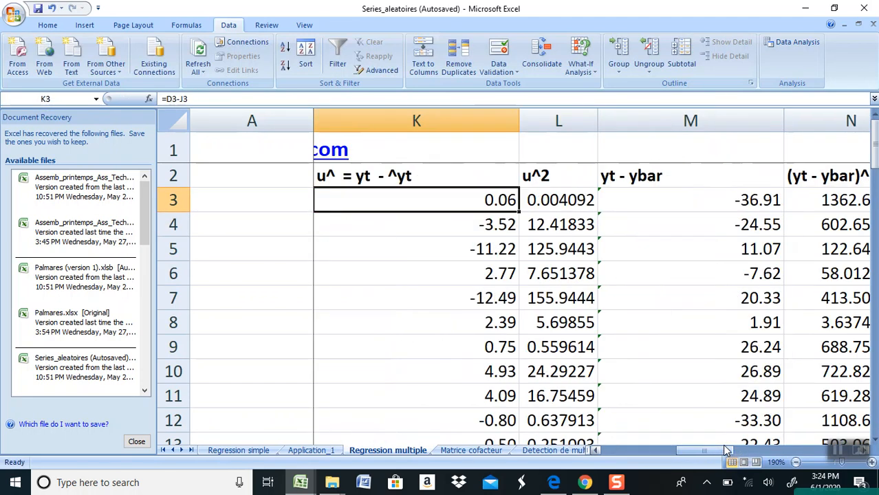
{"action": "key", "text": "Right"}
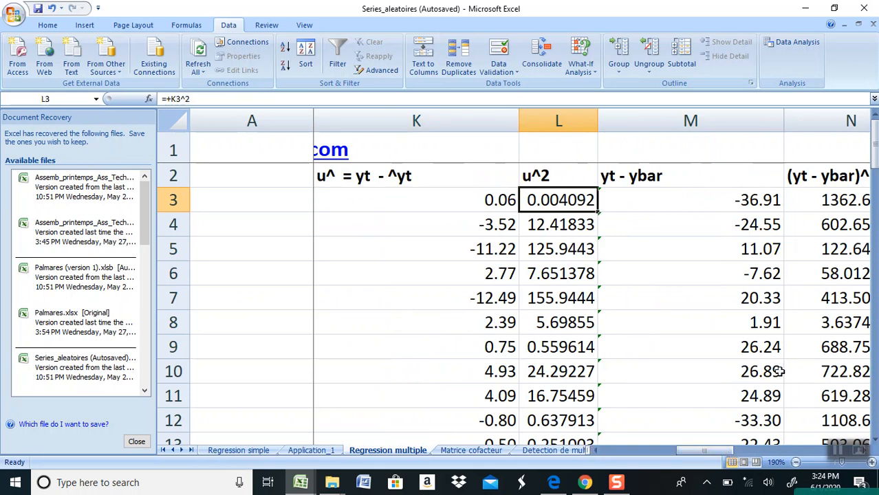
{"action": "key", "text": "Down"}
{"action": "key", "text": "Down"}
{"action": "key", "text": "Down"}
{"action": "key", "text": "Down"}
{"action": "key", "text": "Down"}
{"action": "key", "text": "Down"}
{"action": "key", "text": "Down"}
{"action": "key", "text": "Down"}
{"action": "key", "text": "Down"}
{"action": "key", "text": "Down"}
{"action": "key", "text": "Down"}
{"action": "key", "text": "Down"}
{"action": "key", "text": "Down"}
{"action": "key", "text": "Down"}
{"action": "key", "text": "Down"}
{"action": "key", "text": "Down"}
{"action": "key", "text": "Down"}
{"action": "key", "text": "Down"}
{"action": "key", "text": "Down"}
{"action": "key", "text": "Down"}
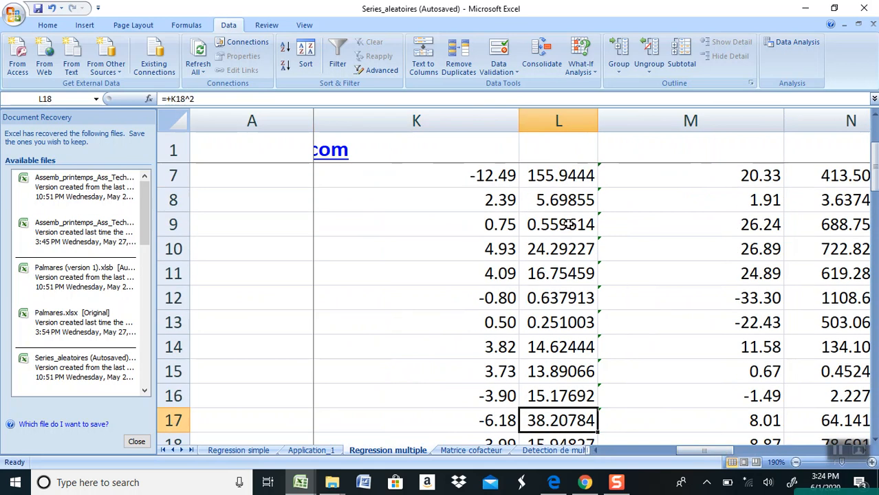
{"action": "scroll", "coordinate": [569, 229], "scroll_direction": "down", "scroll_amount": 1}
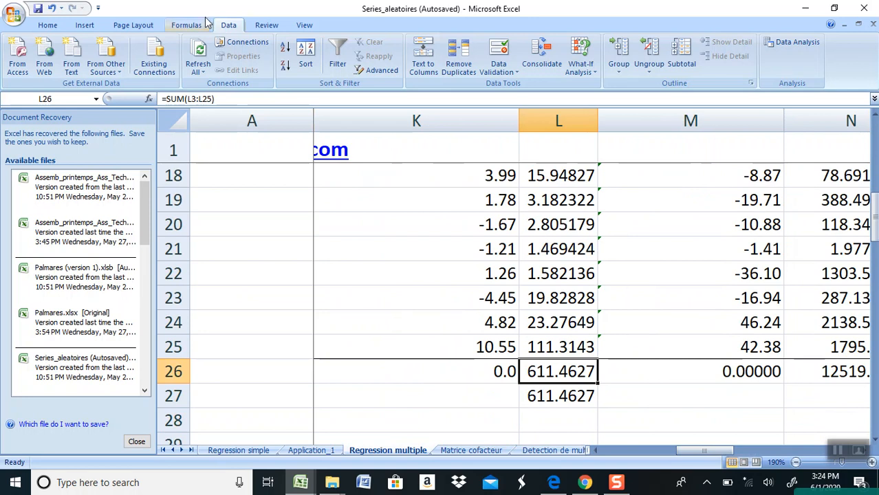
{"action": "left_click", "coordinate": [59, 26]}
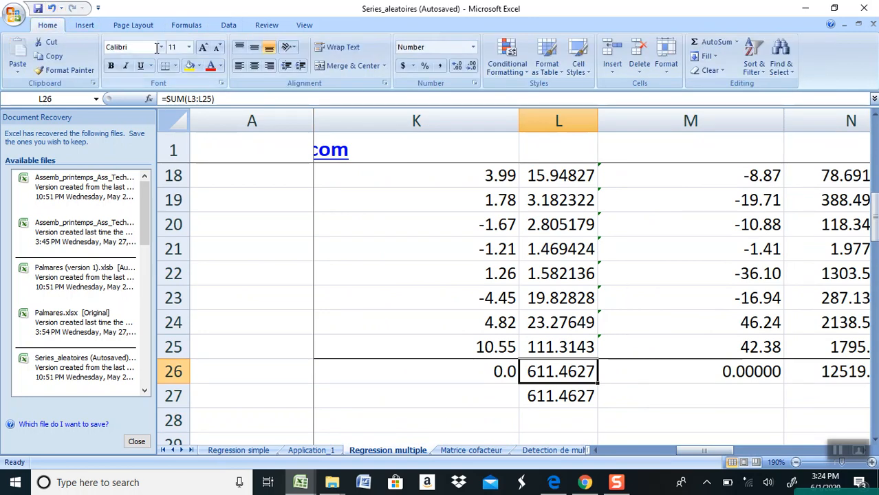
{"action": "left_click", "coordinate": [186, 65]}
Step: Highlight the (yt - ybar)^2 total in N26 with the same yellow fill
{"action": "key", "text": "Right"}
{"action": "key", "text": "Right"}
{"action": "key", "text": "Right"}
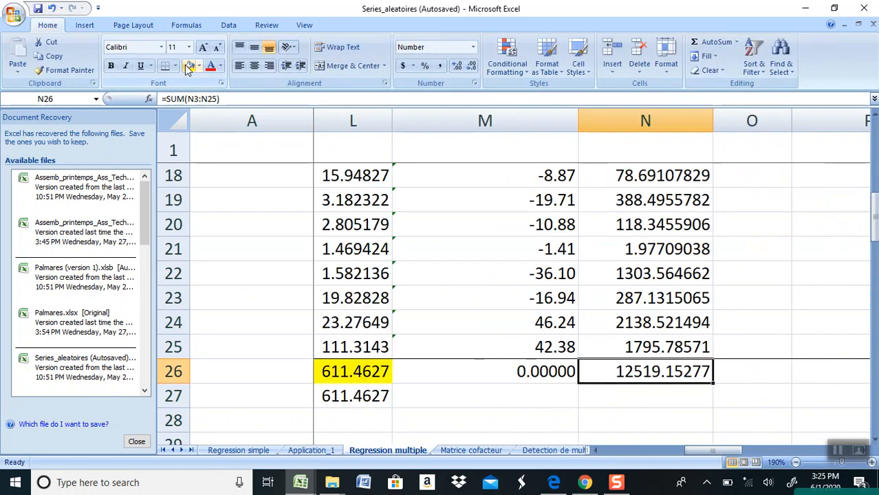
{"action": "key", "text": "Left"}
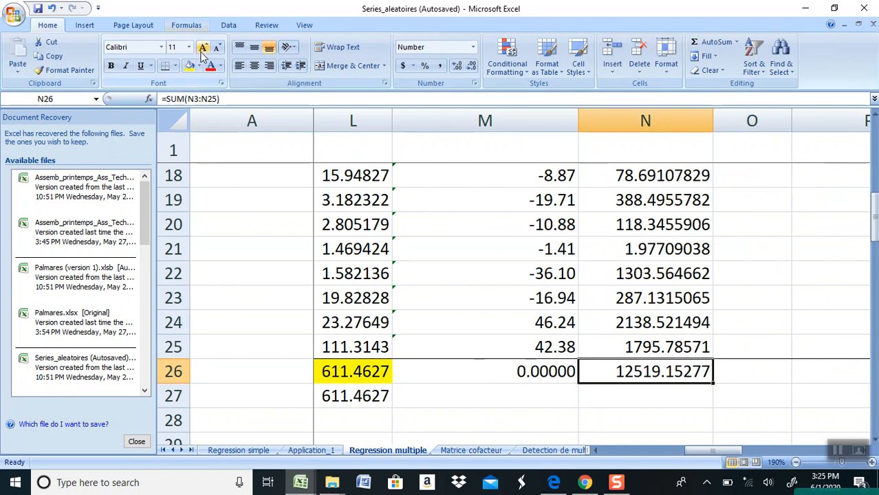
{"action": "left_click", "coordinate": [190, 67]}
{"action": "key", "text": "Down"}
{"action": "key", "text": "Down"}
{"action": "key", "text": "Down"}
{"action": "key", "text": "Down"}
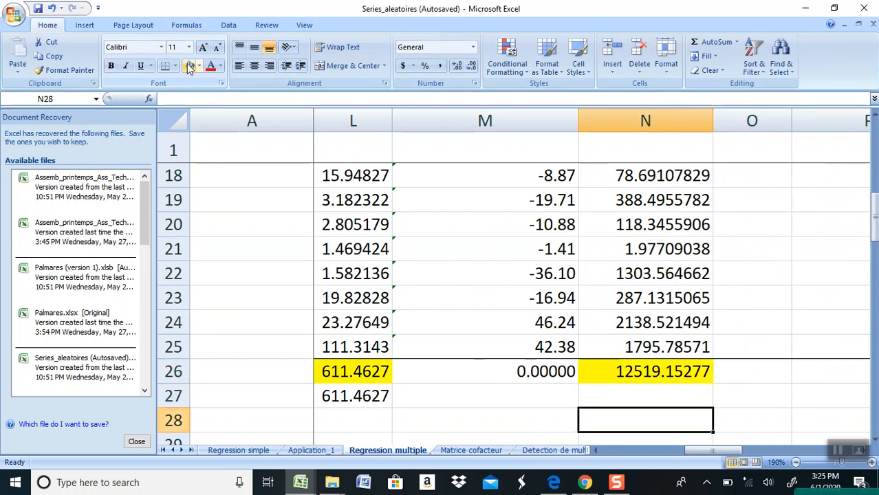
Step: Compute R^2 in C30, beside the R^2 label, with the formula =1-L26/N26
{"action": "key", "text": "Left"}
{"action": "key", "text": "Left"}
{"action": "key", "text": "Left"}
{"action": "key", "text": "Left"}
{"action": "key", "text": "Left"}
{"action": "key", "text": "Left"}
{"action": "key", "text": "Left"}
{"action": "key", "text": "Left"}
{"action": "key", "text": "Left"}
{"action": "key", "text": "Left"}
{"action": "key", "text": "Left"}
{"action": "key", "text": "Left"}
{"action": "key", "text": "Left"}
{"action": "key", "text": "Right"}
{"action": "key", "text": "Right"}
{"action": "type", "text": "="}
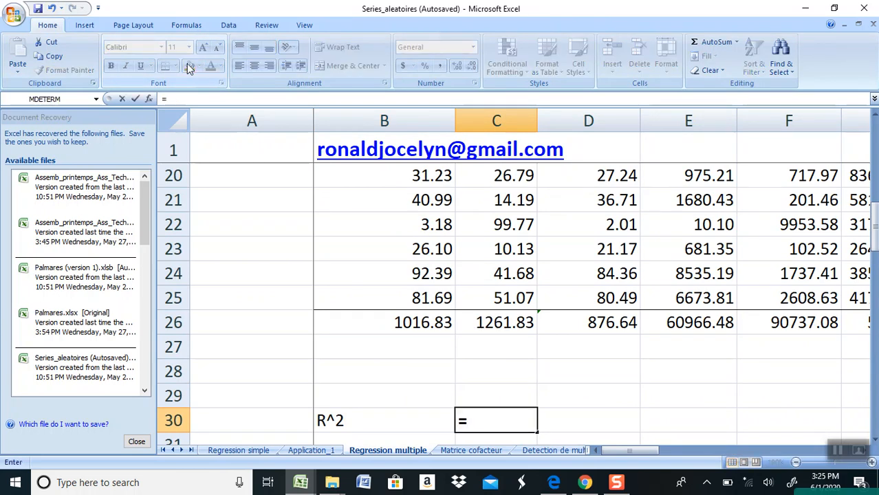
{"action": "type", "text": "1-"}
{"action": "key", "text": "Up"}
{"action": "key", "text": "Up"}
{"action": "key", "text": "Up"}
{"action": "key", "text": "Up"}
{"action": "key", "text": "Right"}
{"action": "key", "text": "Right"}
{"action": "key", "text": "Right"}
{"action": "key", "text": "Right"}
{"action": "key", "text": "Right"}
{"action": "key", "text": "Right"}
{"action": "key", "text": "Right"}
{"action": "key", "text": "Right"}
{"action": "key", "text": "Right"}
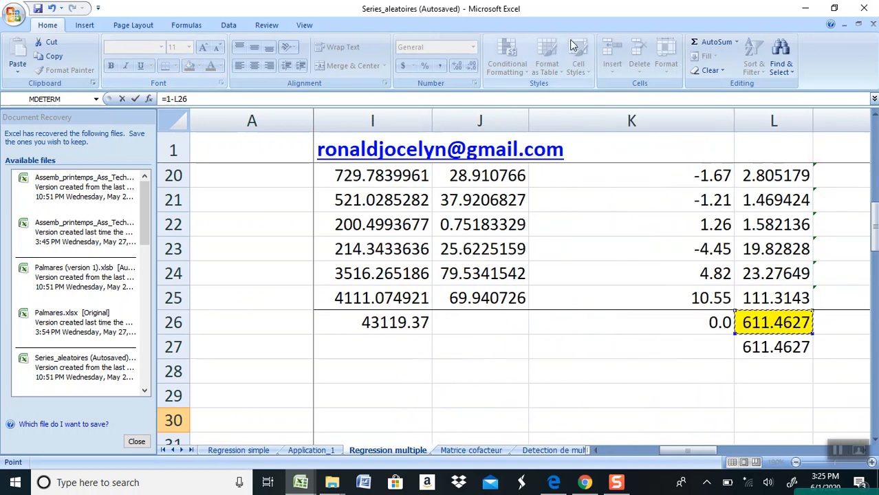
{"action": "left_click_drag", "start_coordinate": [874, 232], "coordinate": [873, 266]}
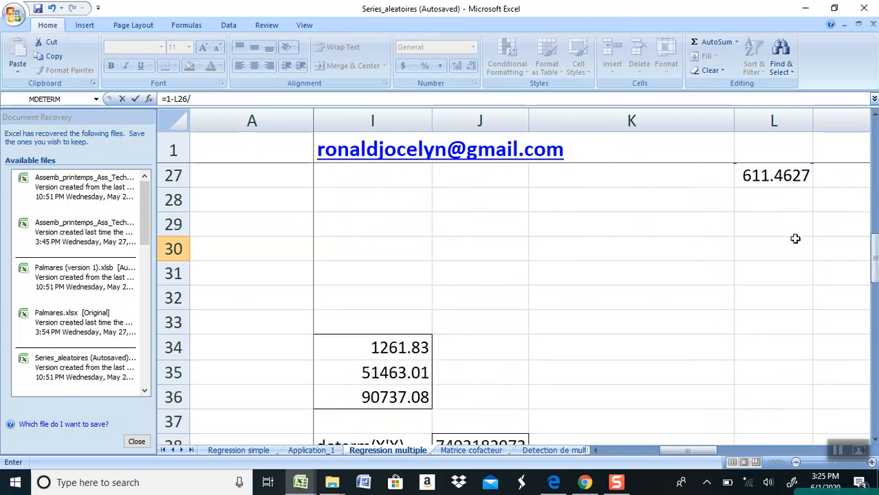
{"action": "left_click_drag", "start_coordinate": [874, 264], "coordinate": [874, 218]}
{"action": "left_click", "coordinate": [678, 425]}
{"action": "key", "text": "Right"}
{"action": "key", "text": "Right"}
{"action": "key", "text": "Right"}
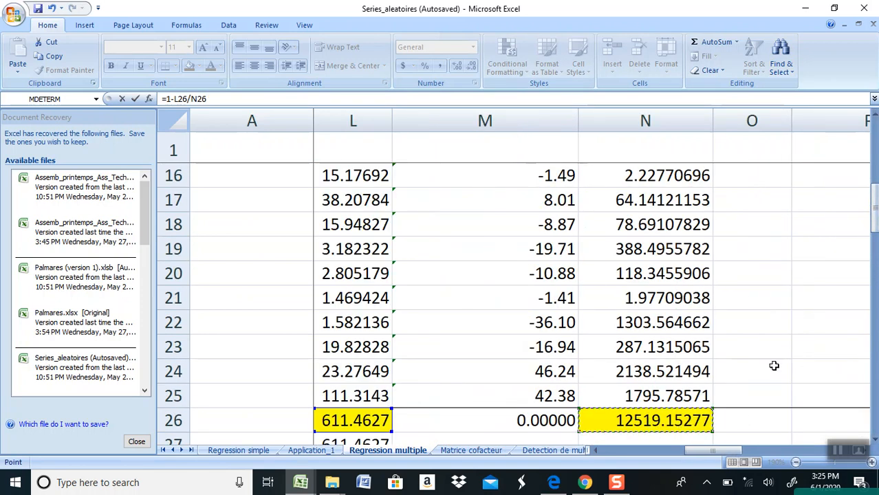
{"action": "left_click_drag", "start_coordinate": [876, 211], "coordinate": [875, 118]}
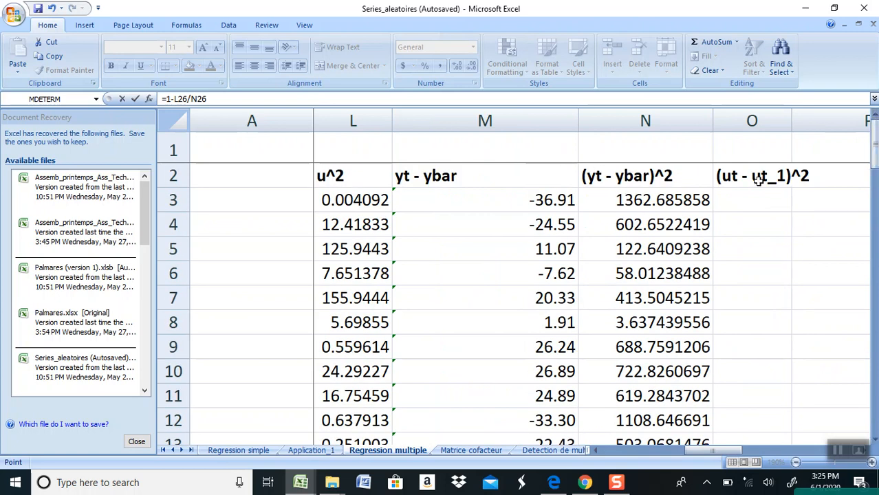
{"action": "key", "text": "Return"}
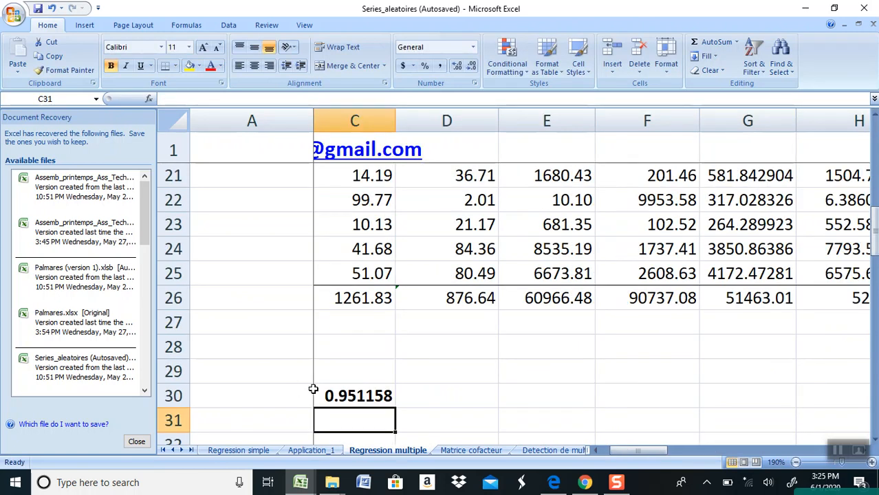
{"action": "left_click", "coordinate": [337, 395]}
{"action": "key", "text": "Left"}
{"action": "key", "text": "Left"}
{"action": "key", "text": "Right"}
{"action": "key", "text": "Right"}
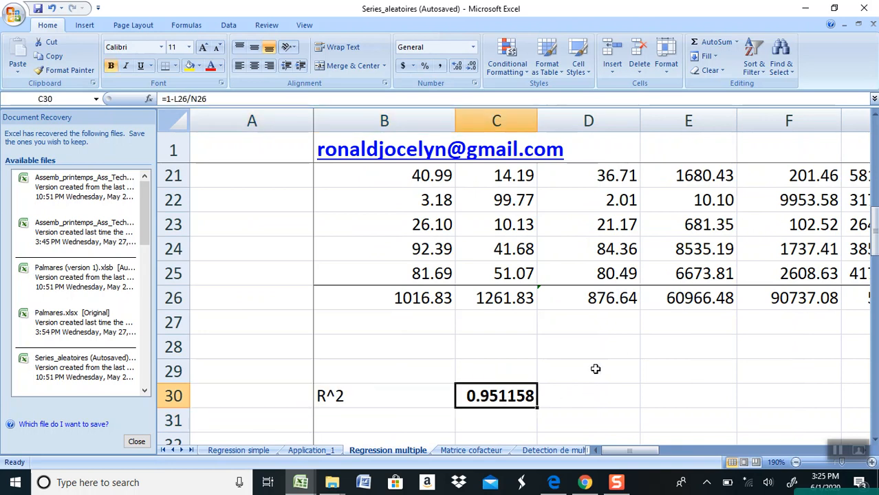
Step: Hide columns E through V to place the manual results beside the regression summary output
{"action": "left_click_drag", "start_coordinate": [874, 227], "coordinate": [874, 253]}
{"action": "left_click_drag", "start_coordinate": [874, 320], "coordinate": [875, 297]}
{"action": "left_click", "coordinate": [652, 301]}
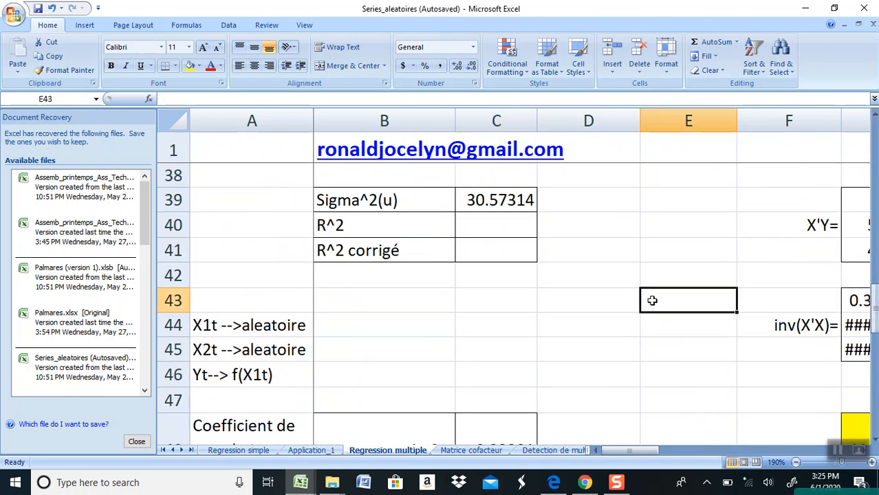
{"action": "key", "text": "Right"}
{"action": "key", "text": "Right"}
{"action": "key", "text": "Right"}
{"action": "key", "text": "Right"}
{"action": "key", "text": "Right"}
{"action": "key", "text": "Right"}
{"action": "key", "text": "Right"}
{"action": "key", "text": "Right"}
{"action": "key", "text": "Right"}
{"action": "key", "text": "Right"}
{"action": "key", "text": "Right"}
{"action": "key", "text": "Right"}
{"action": "key", "text": "Right"}
{"action": "key", "text": "Right"}
{"action": "key", "text": "Right"}
{"action": "key", "text": "Right"}
{"action": "key", "text": "Right"}
{"action": "key", "text": "Right"}
{"action": "key", "text": "Right"}
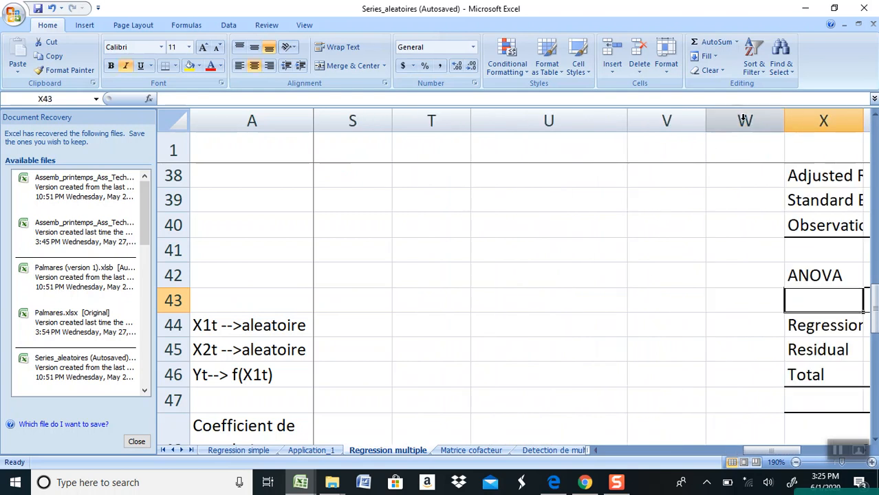
{"action": "left_click_drag", "start_coordinate": [671, 121], "coordinate": [652, 178]}
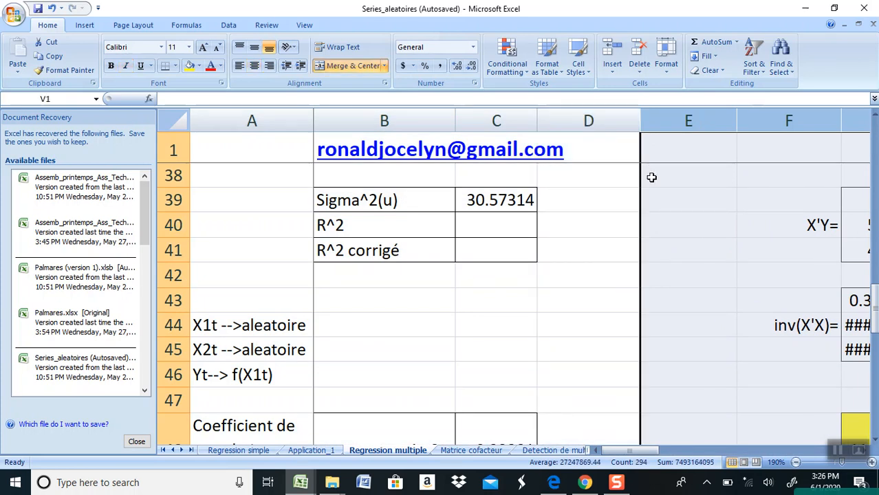
{"action": "right_click", "coordinate": [651, 177]}
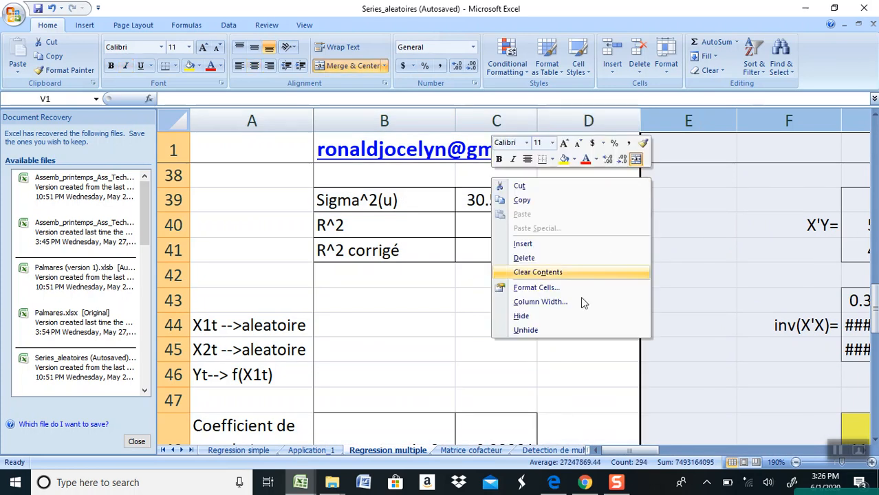
{"action": "left_click", "coordinate": [562, 317]}
Step: Compare the R Square value in the regression summary output with the manually computed R^2 in C30
{"action": "left_click_drag", "start_coordinate": [872, 307], "coordinate": [872, 314]}
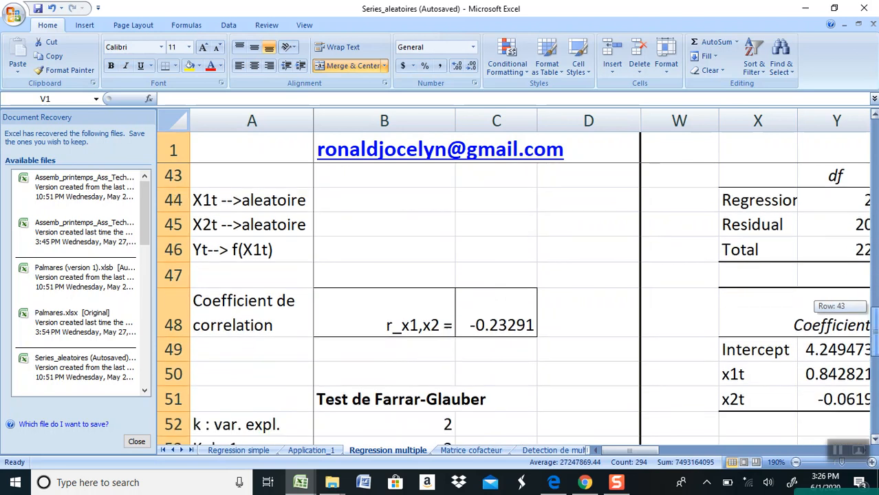
{"action": "double_click", "coordinate": [559, 253]}
{"action": "key", "text": "Right"}
{"action": "key", "text": "Right"}
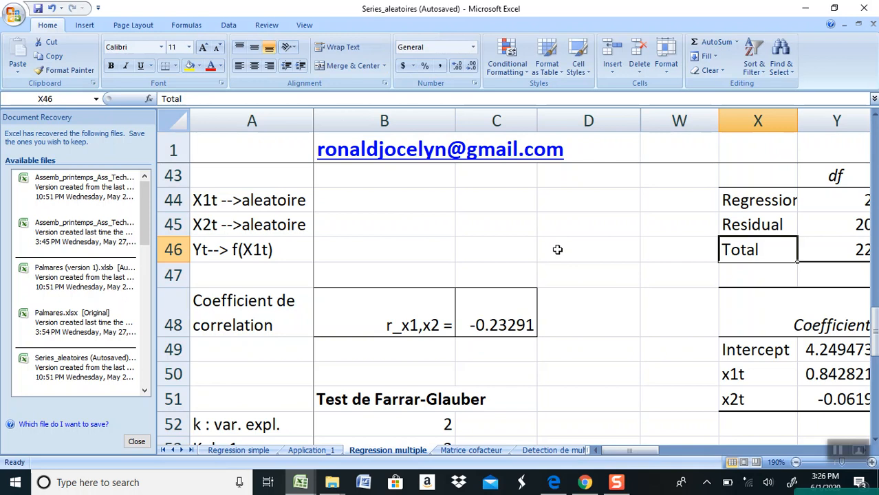
{"action": "key", "text": "Up"}
{"action": "key", "text": "Up"}
{"action": "key", "text": "Up"}
{"action": "key", "text": "Up"}
{"action": "key", "text": "Up"}
{"action": "key", "text": "Up"}
{"action": "key", "text": "Up"}
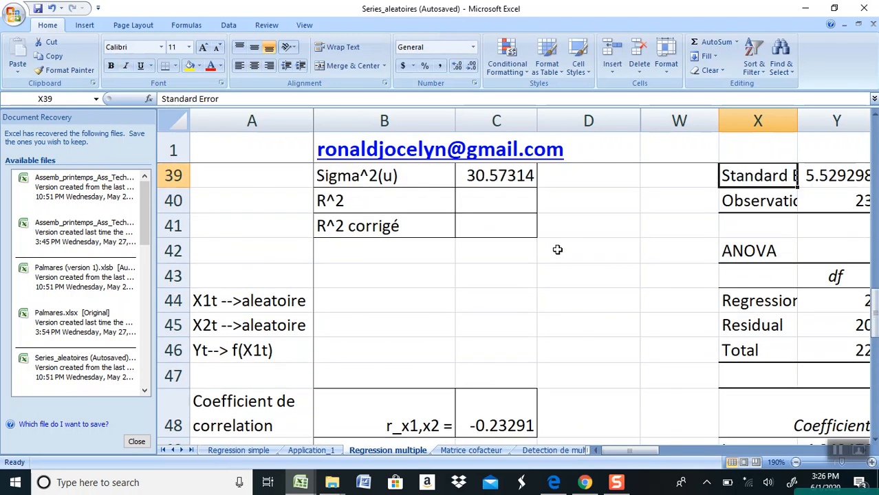
{"action": "key", "text": "Left"}
{"action": "key", "text": "Left"}
{"action": "key", "text": "Up"}
{"action": "key", "text": "Up"}
{"action": "key", "text": "Up"}
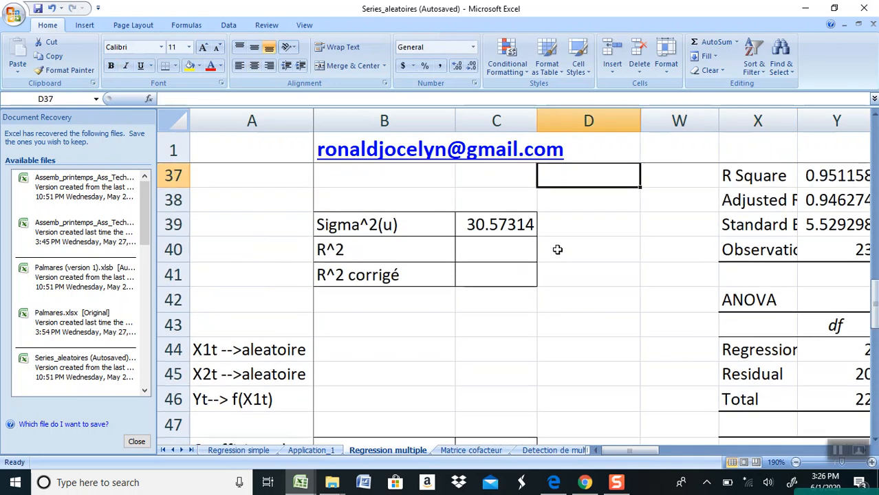
{"action": "key", "text": "Right"}
{"action": "key", "text": "Right"}
{"action": "key", "text": "Right"}
{"action": "key", "text": "Right"}
{"action": "key", "text": "Left"}
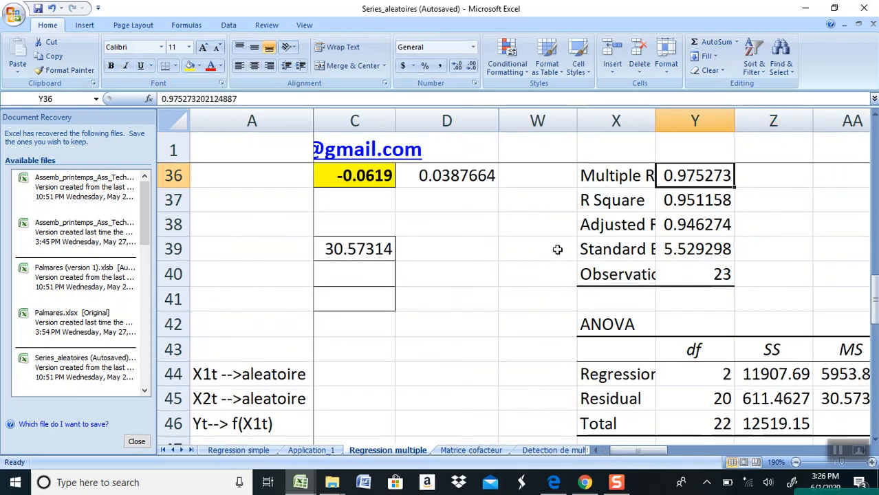
{"action": "key", "text": "Left"}
{"action": "key", "text": "Down"}
{"action": "key", "text": "Right"}
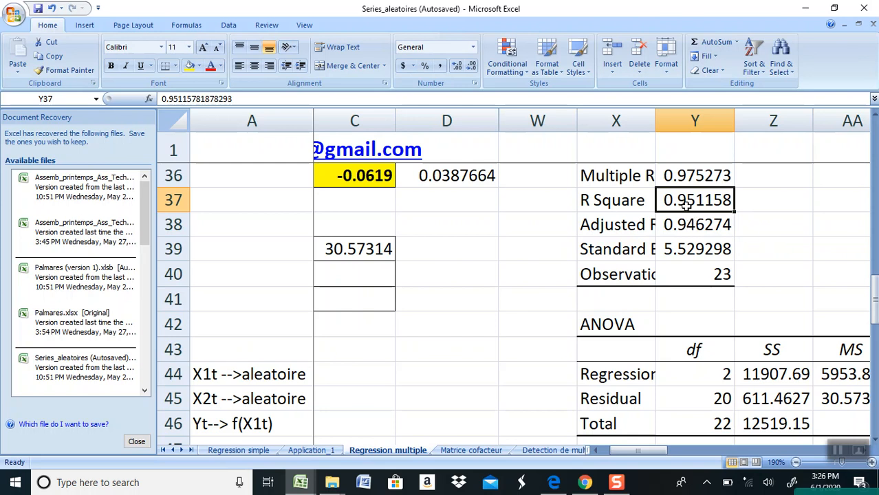
{"action": "key", "text": "ctrl+shift+Left"}
{"action": "key", "text": "ctrl+shift+Left"}
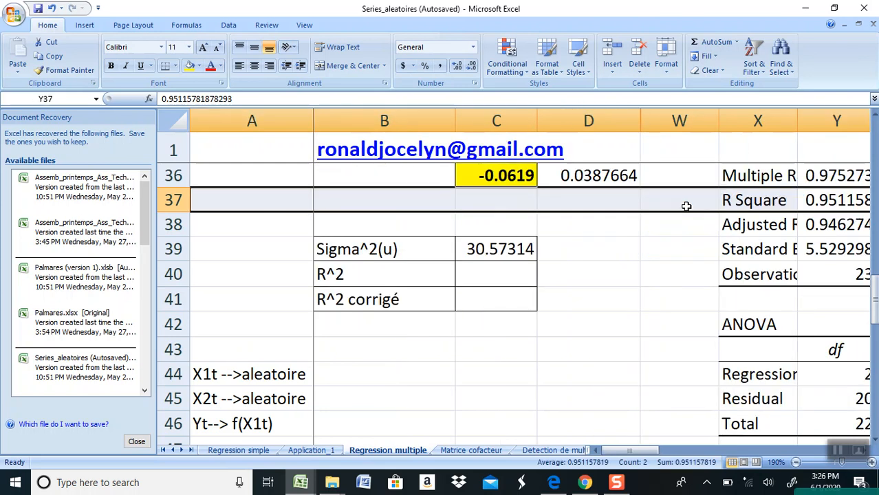
{"action": "left_click_drag", "start_coordinate": [874, 296], "coordinate": [874, 276]}
{"action": "left_click", "coordinate": [488, 197]}
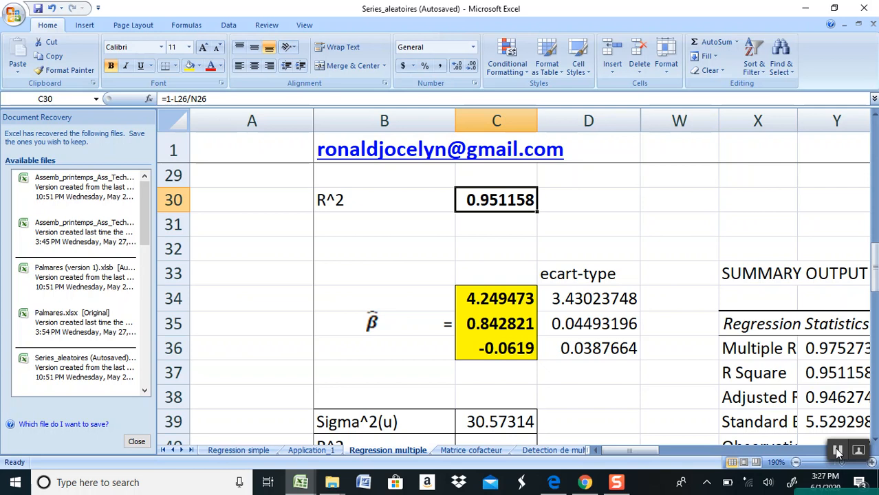
Step: Examine the regression SUMMARY OUTPUT table in the columns from X onward
{"action": "left_click", "coordinate": [838, 452]}
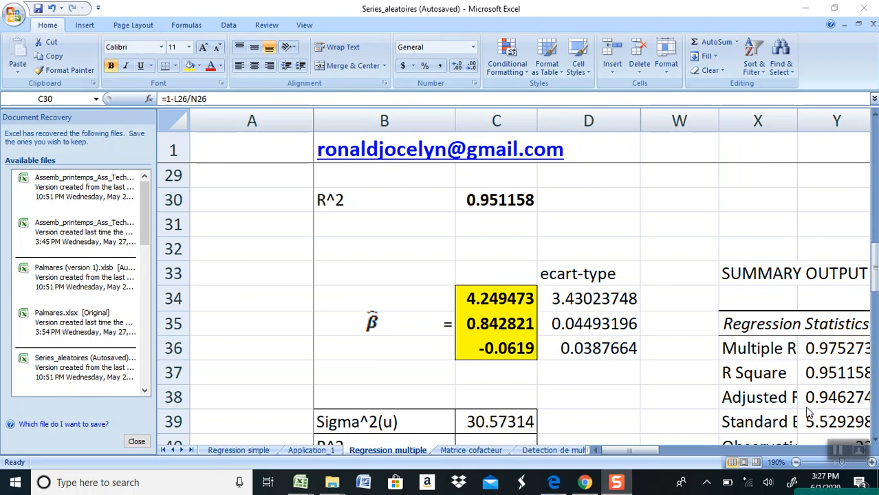
{"action": "left_click", "coordinate": [628, 452]}
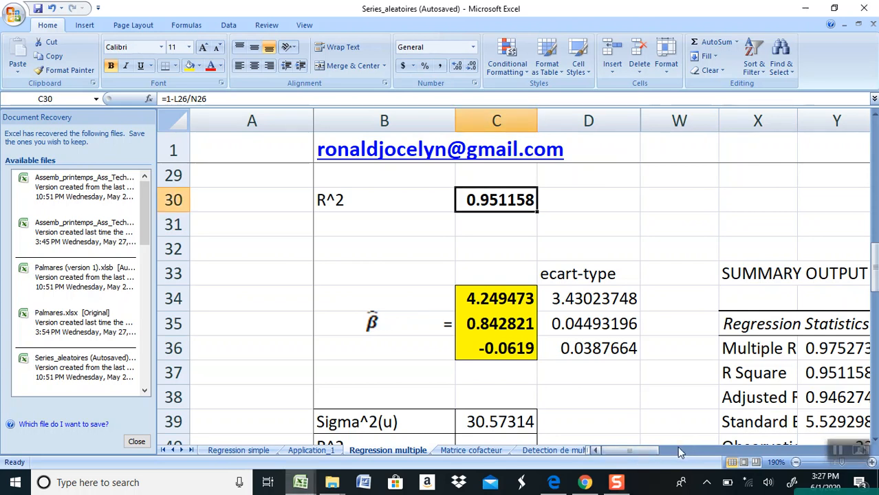
{"action": "left_click_drag", "start_coordinate": [646, 449], "coordinate": [703, 448]}
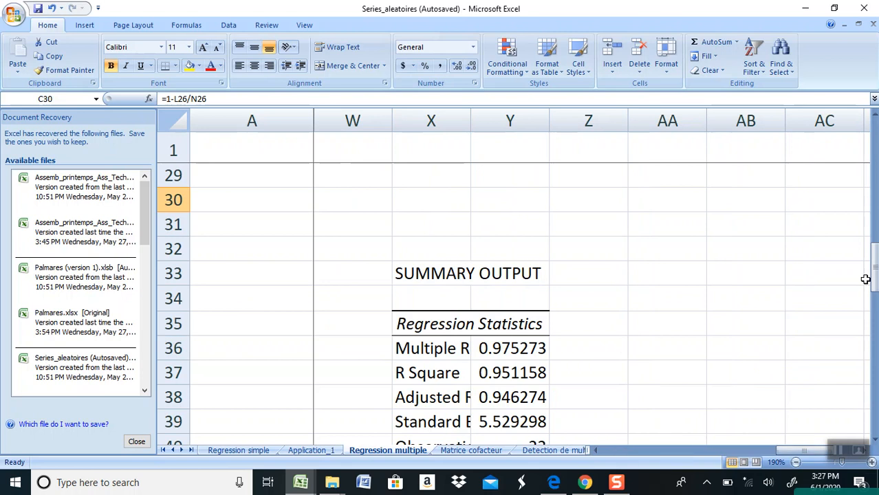